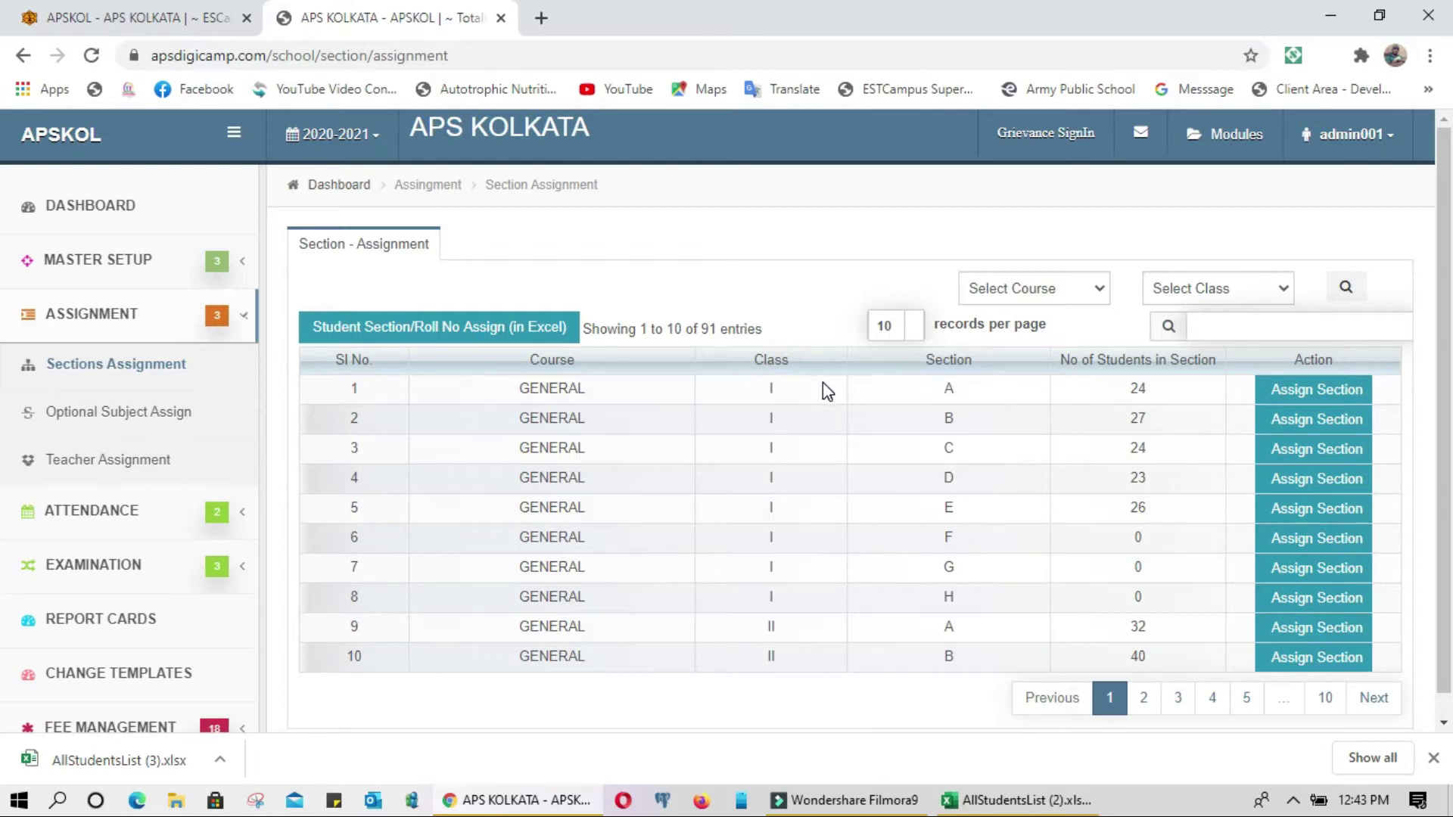
Open the section assignment for Class I, Section A and sort its students by roll number, name and admission number.
click(1312, 391)
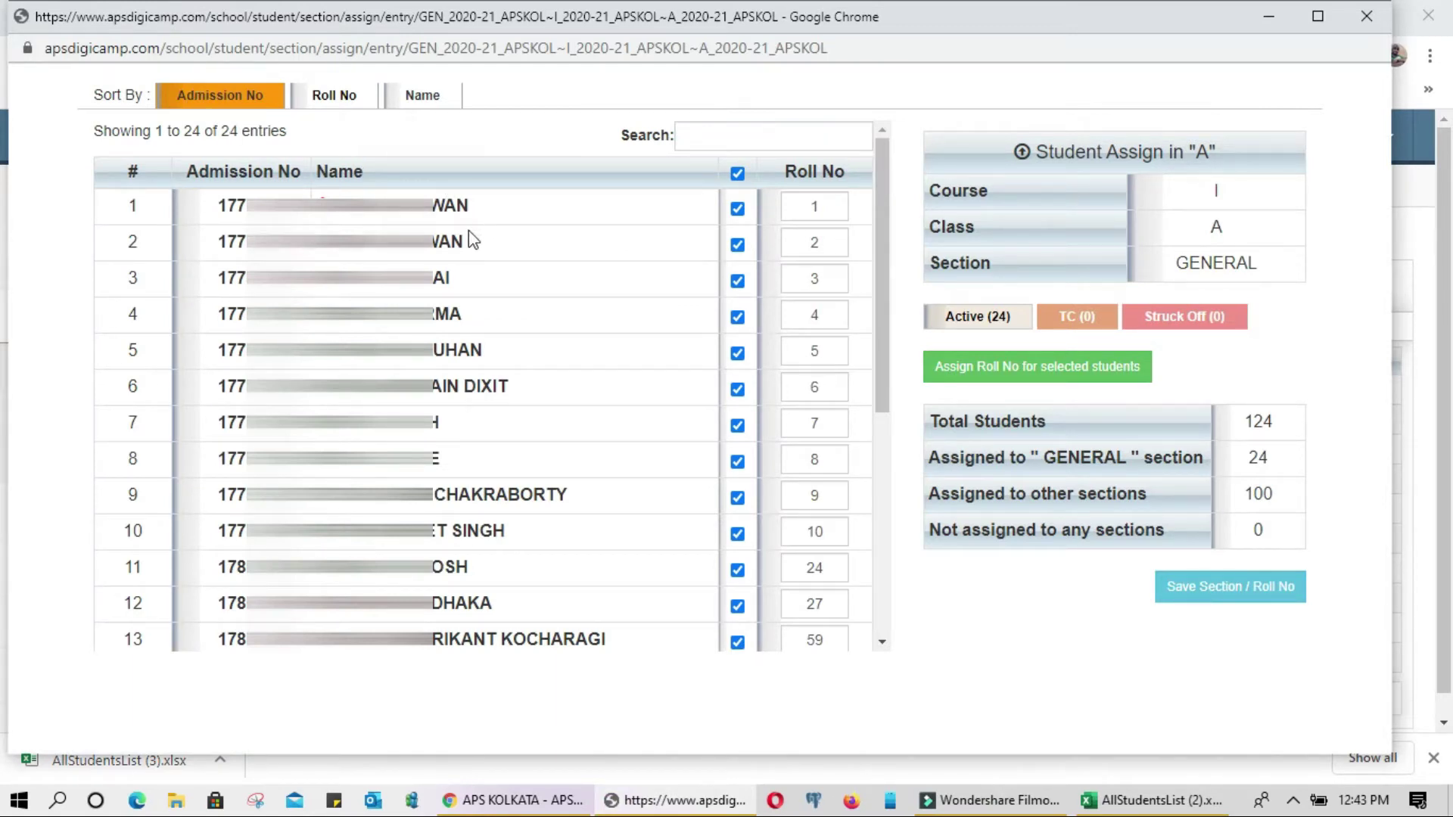
click(334, 105)
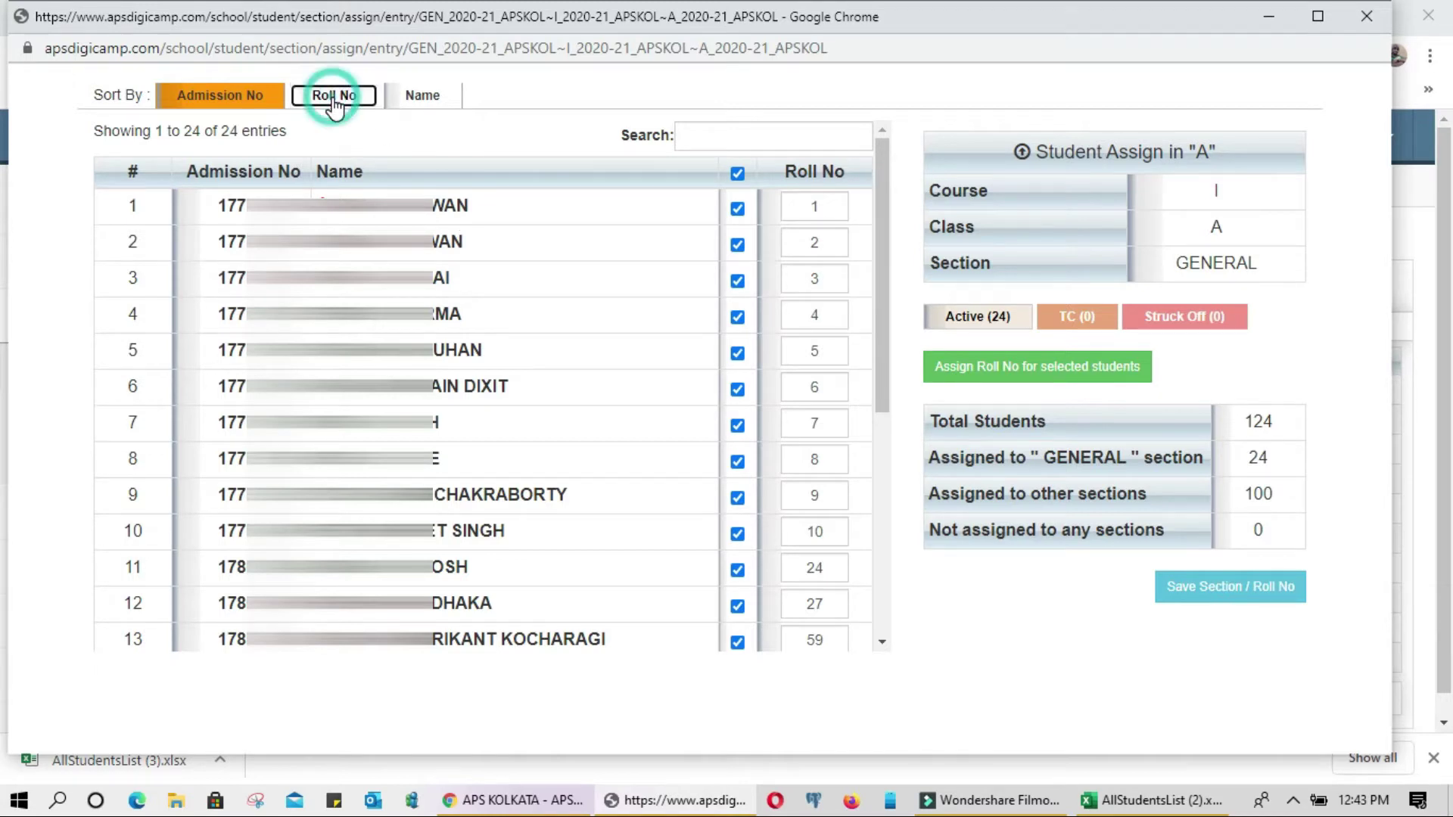
click(439, 96)
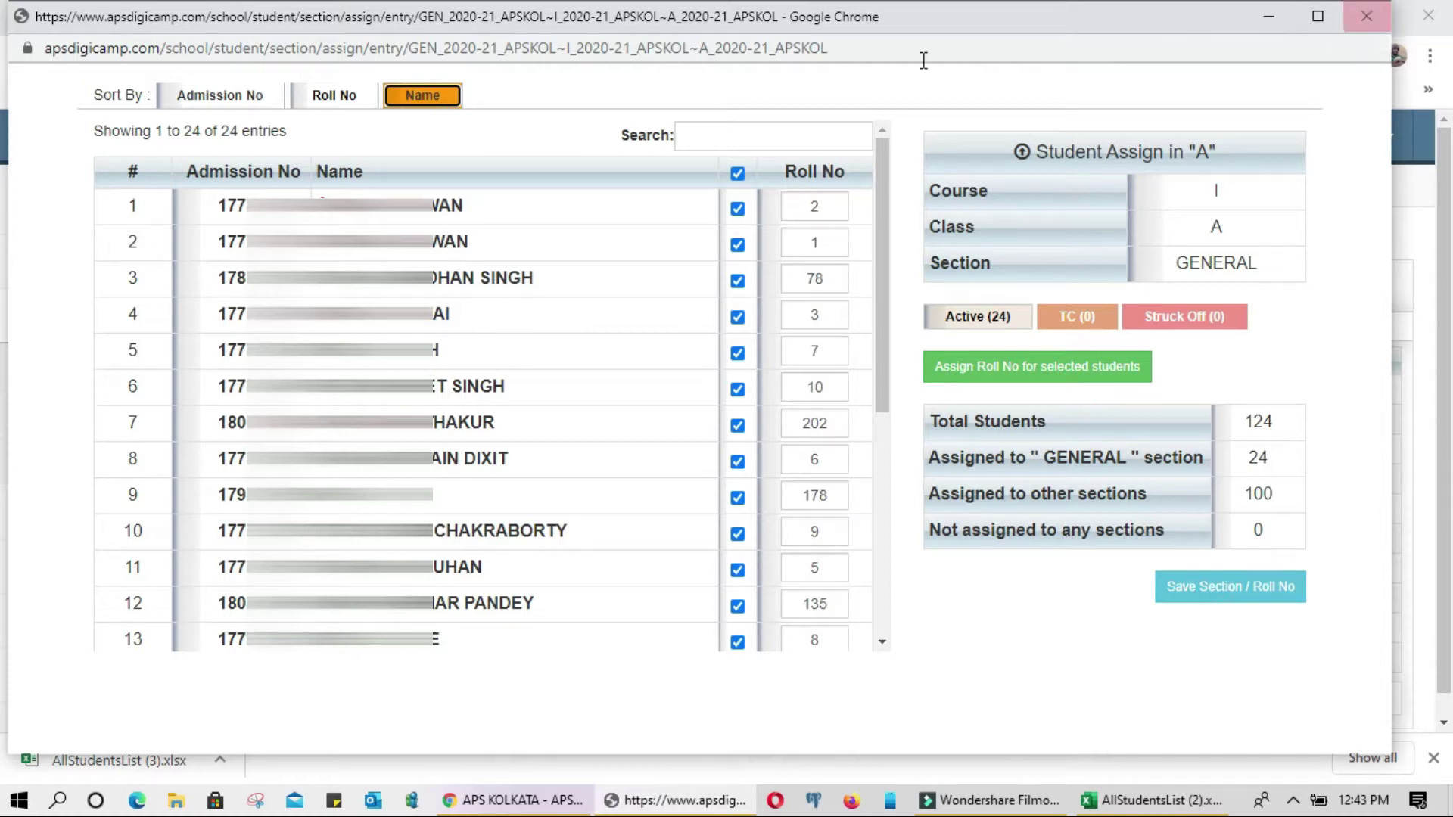
click(226, 97)
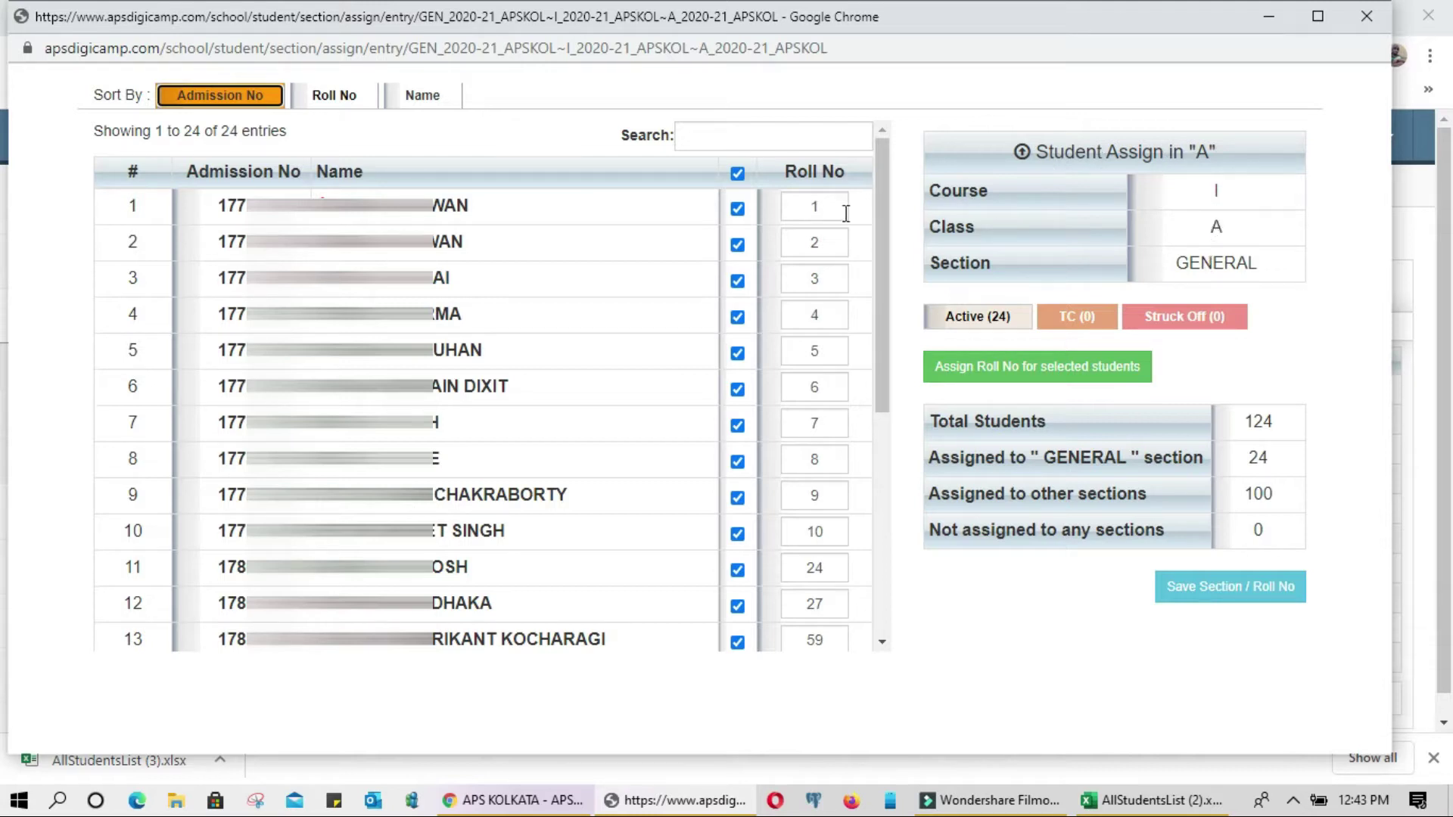
Try deselecting individual students in the Section A list and reselect them all.
click(738, 174)
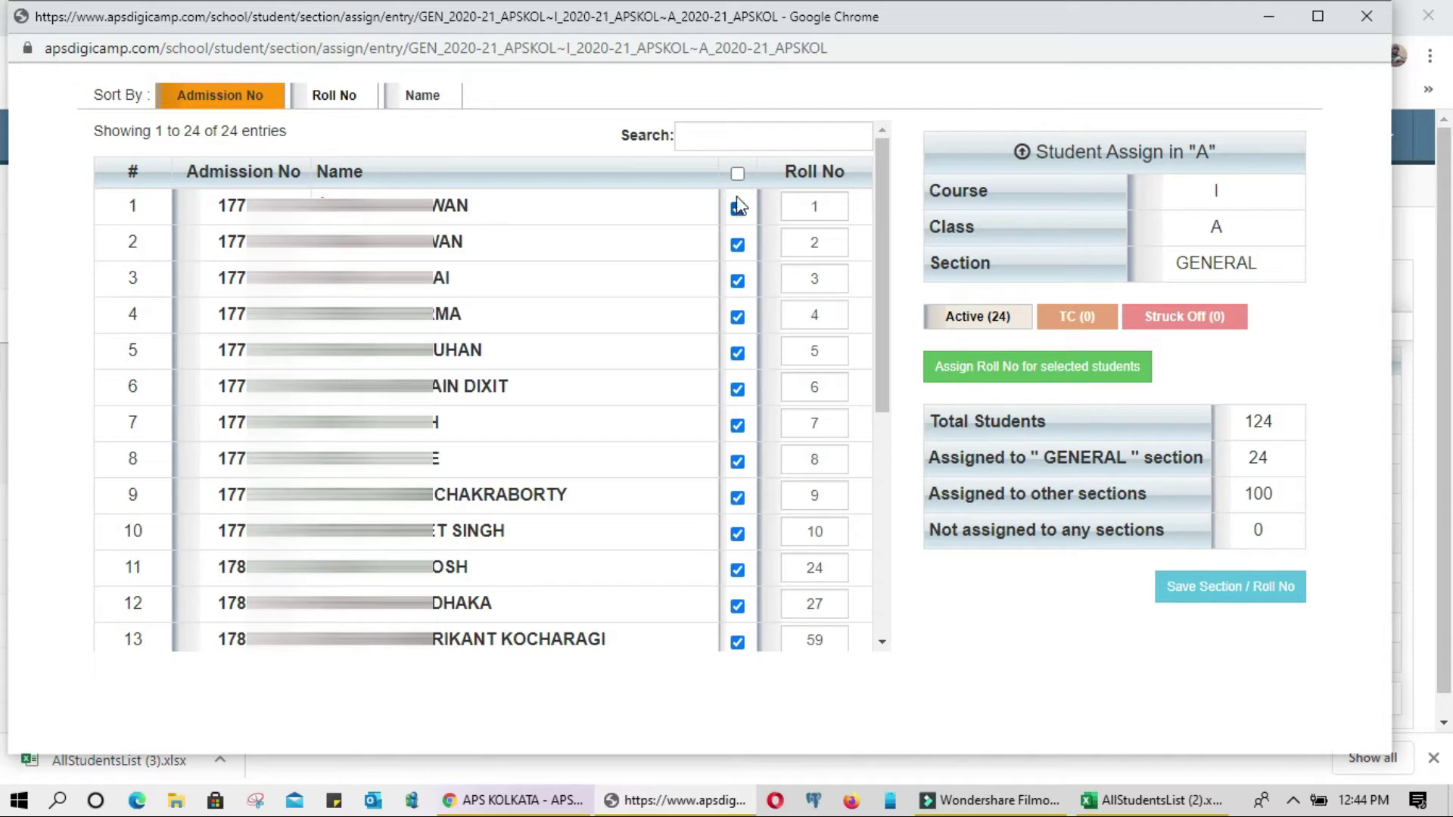
click(738, 174)
click(738, 210)
click(740, 285)
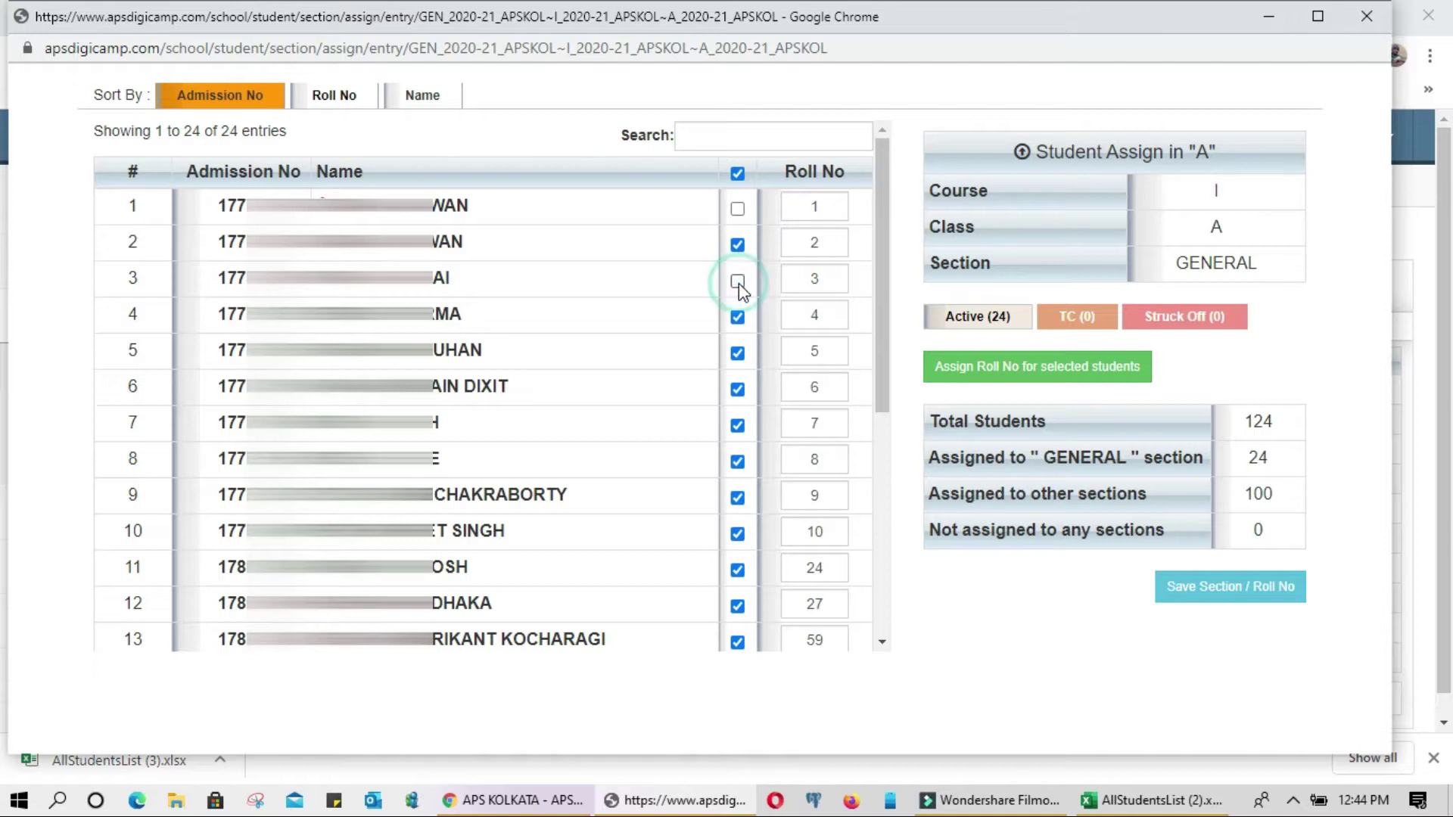
click(739, 356)
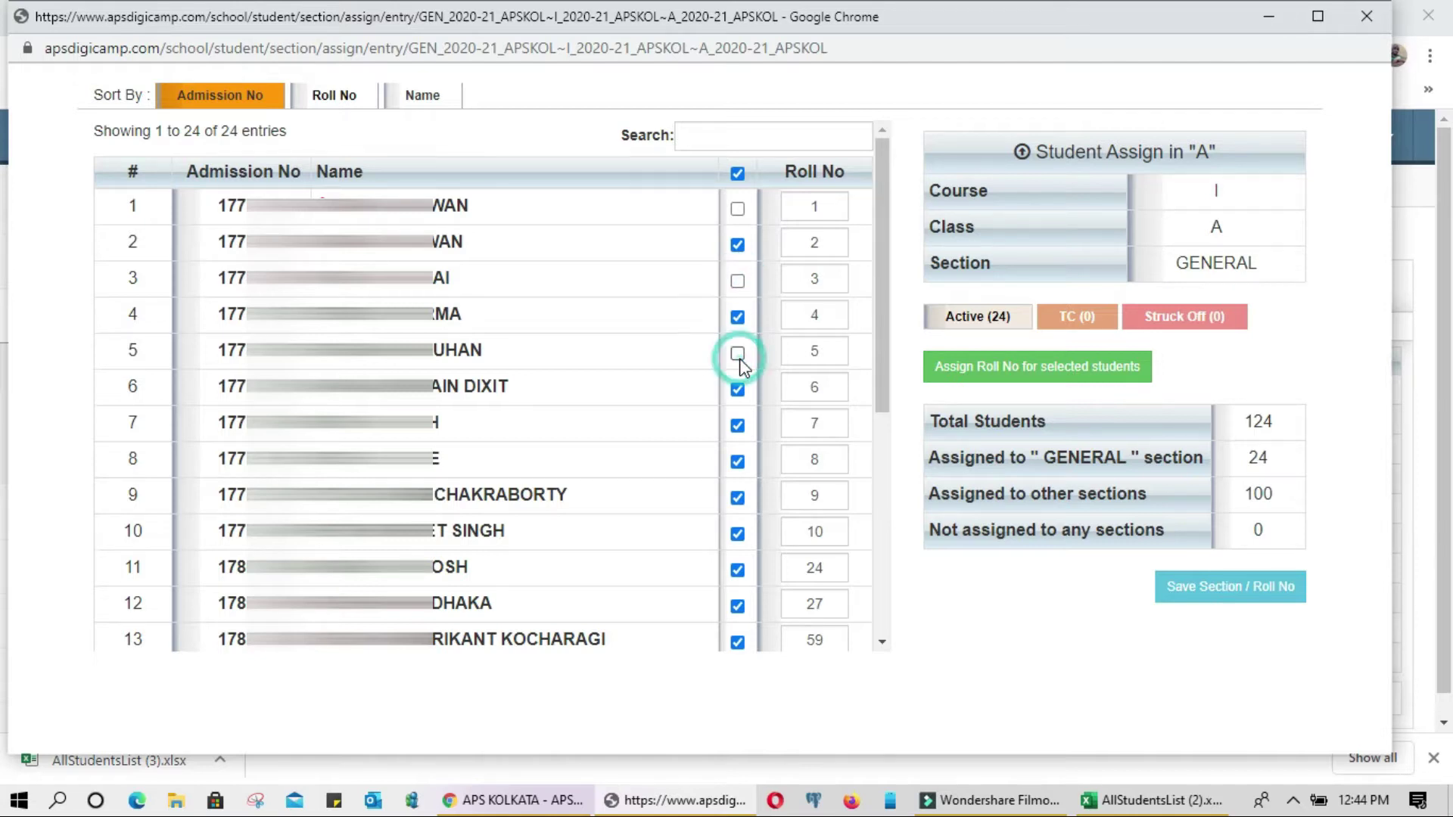
click(739, 429)
click(738, 428)
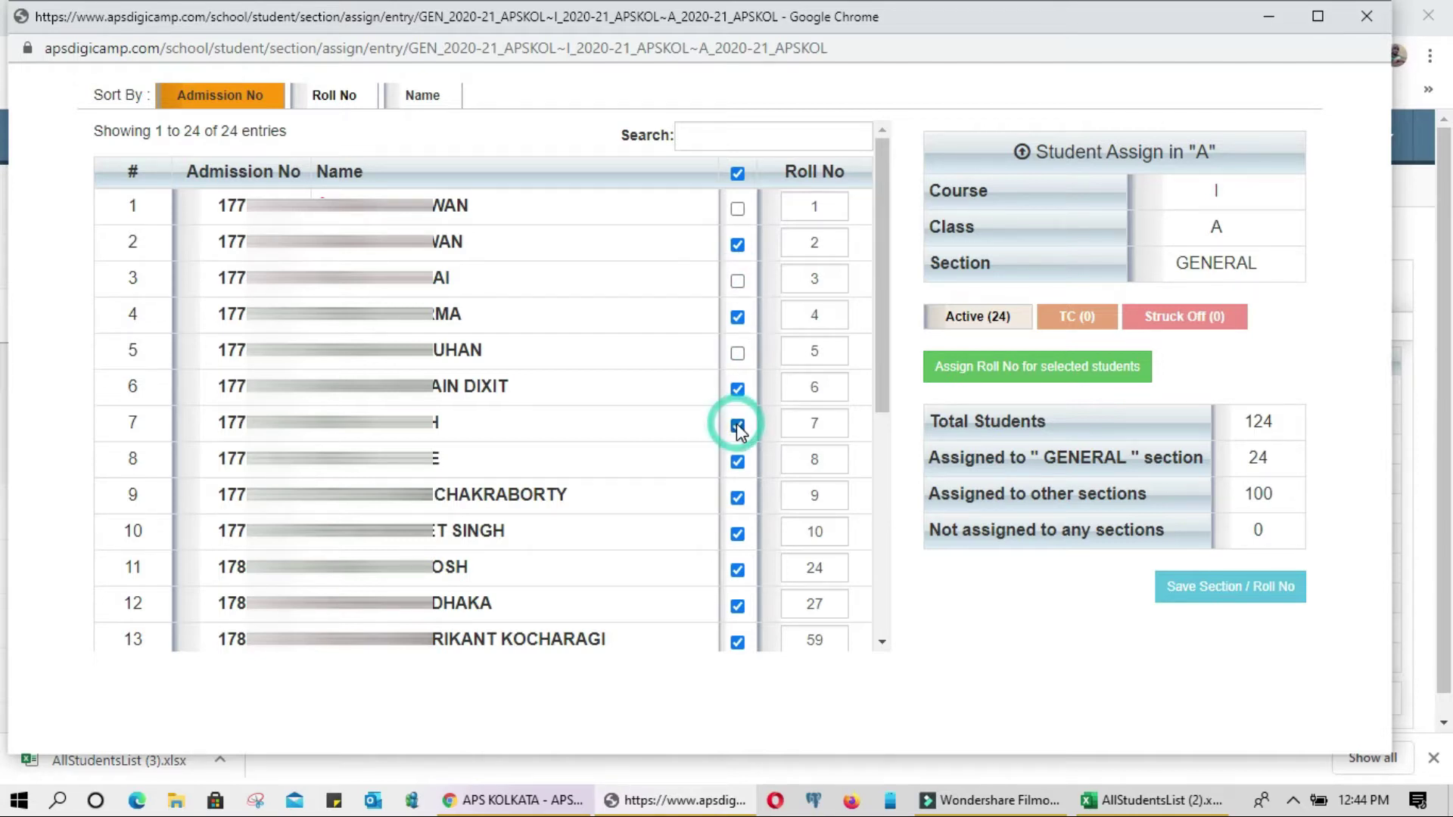
click(739, 356)
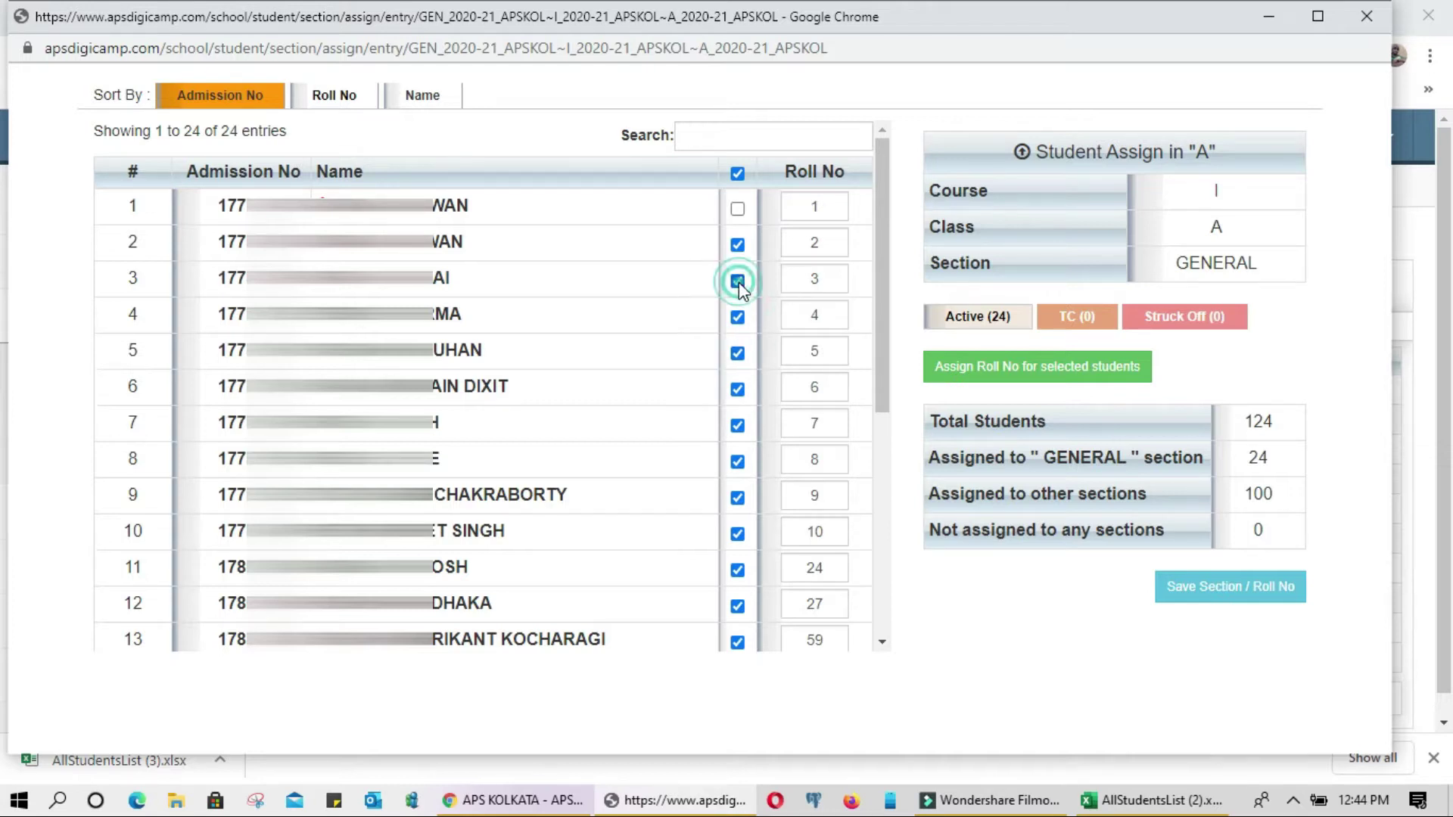
click(739, 210)
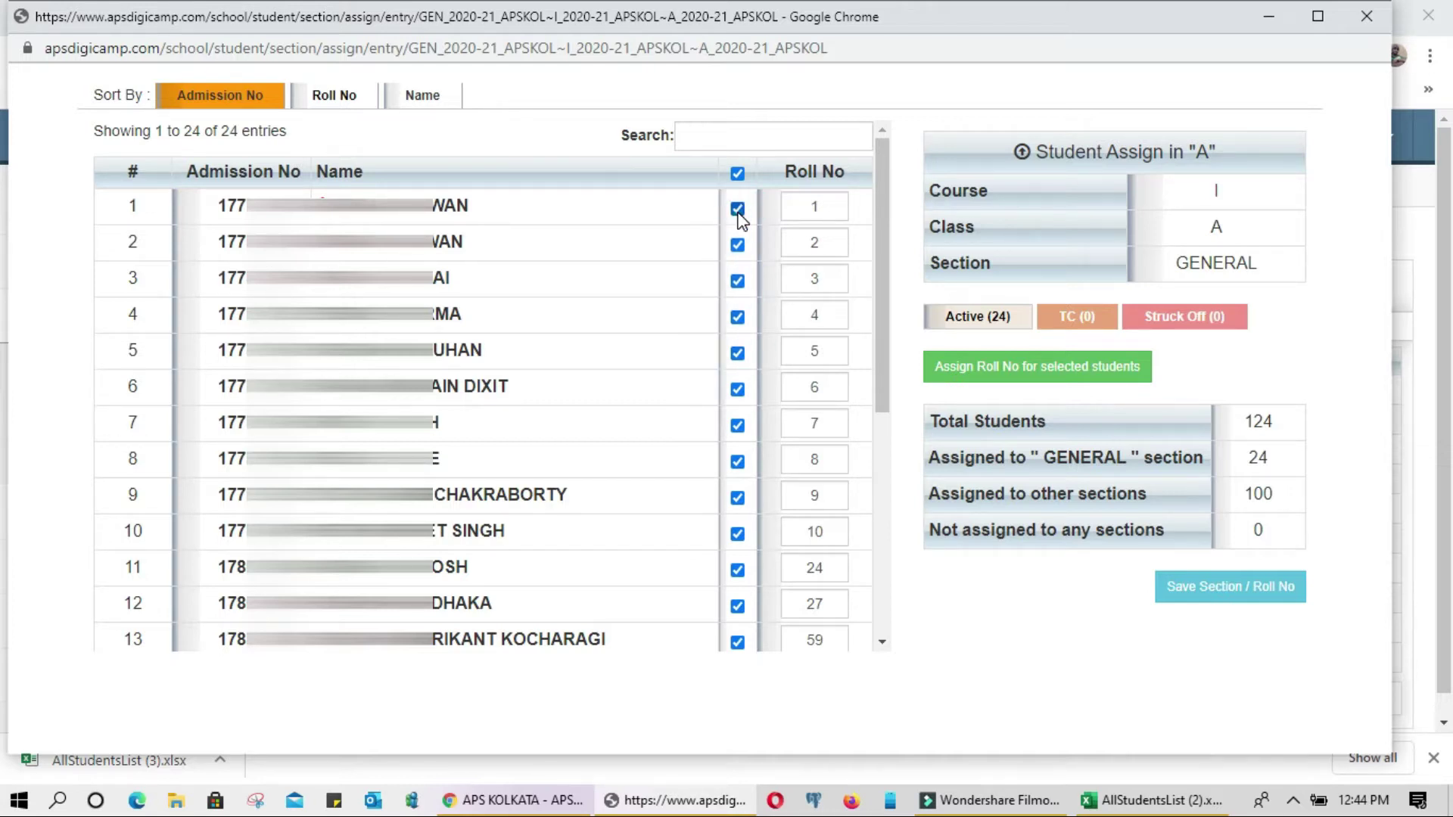
Examine Section A's roll number fields, course, class and section details, and full student list, and close the assignment window.
click(818, 208)
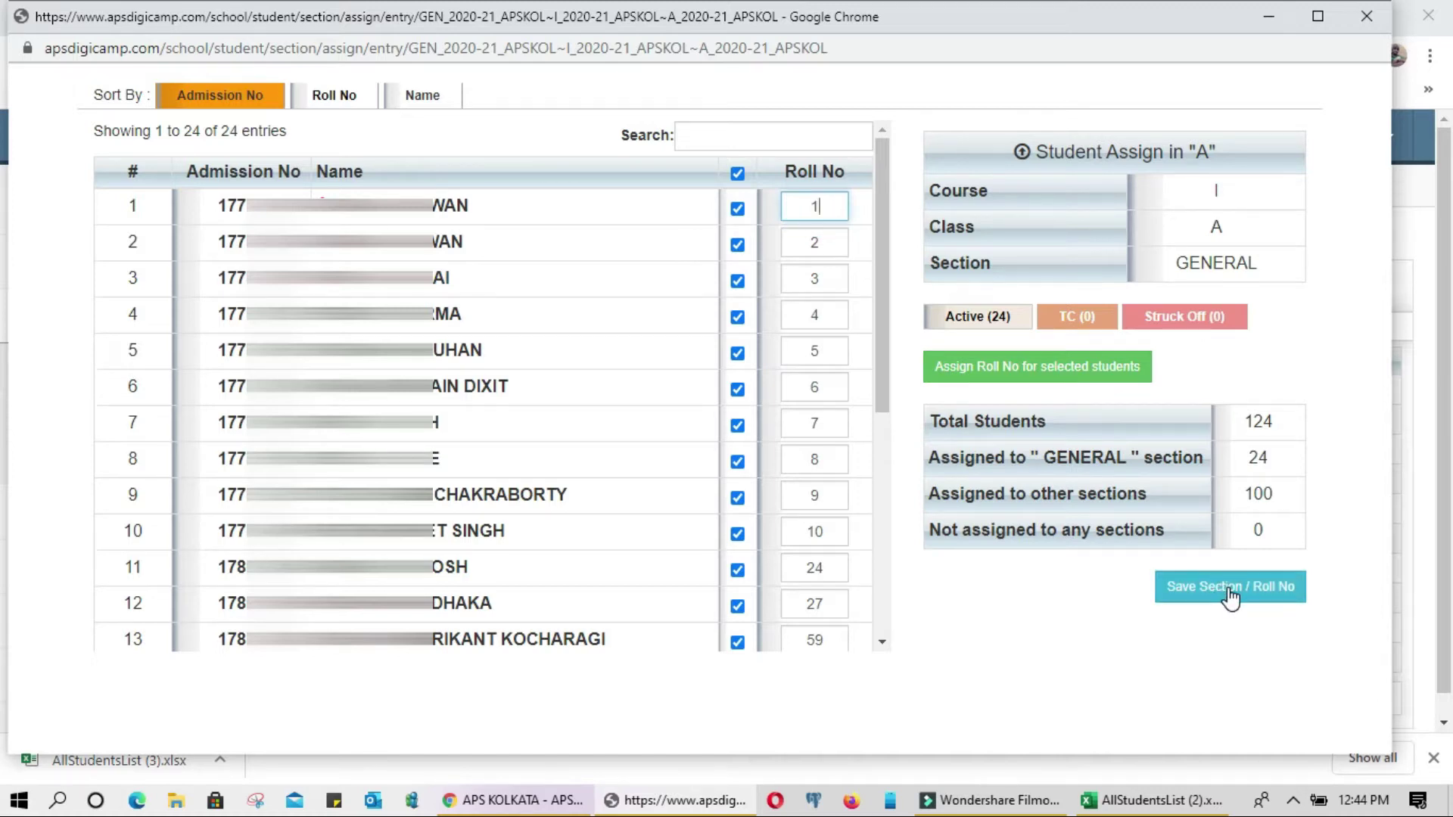
click(517, 333)
double_click(1220, 192)
double_click(1213, 229)
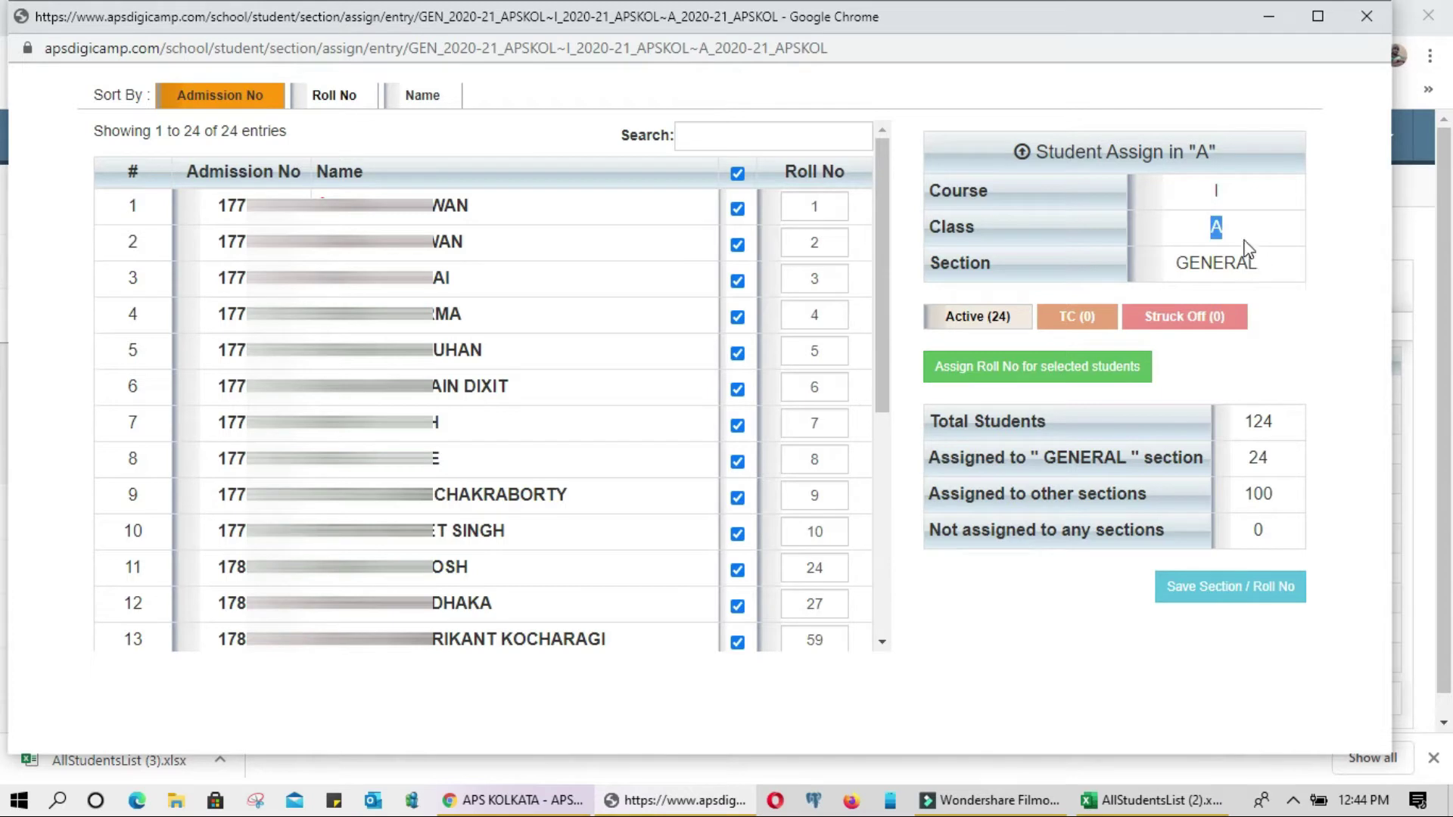
double_click(1202, 152)
click(840, 237)
double_click(840, 237)
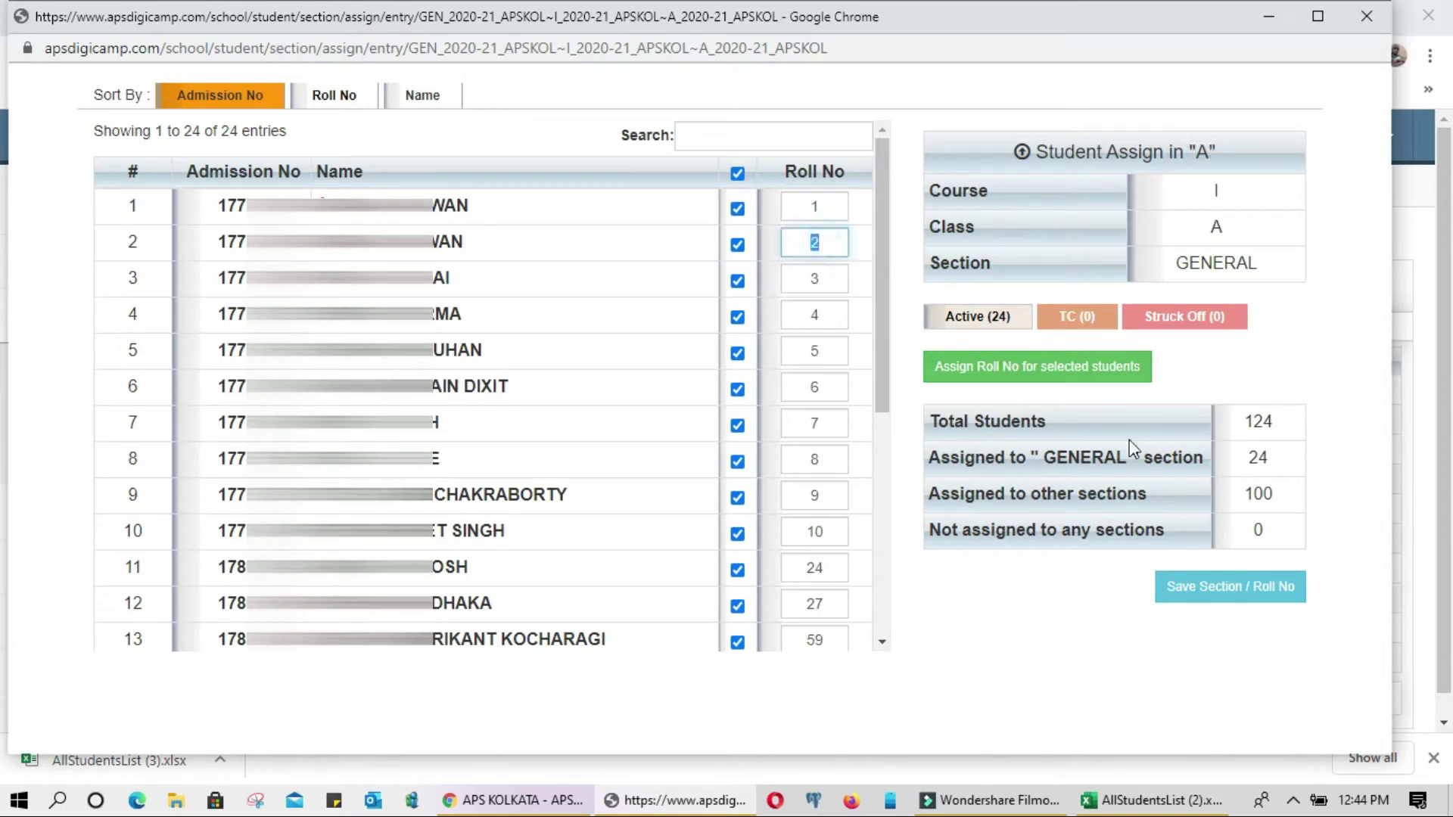
scroll(528, 428, down, 3)
scroll(528, 427, down, 2)
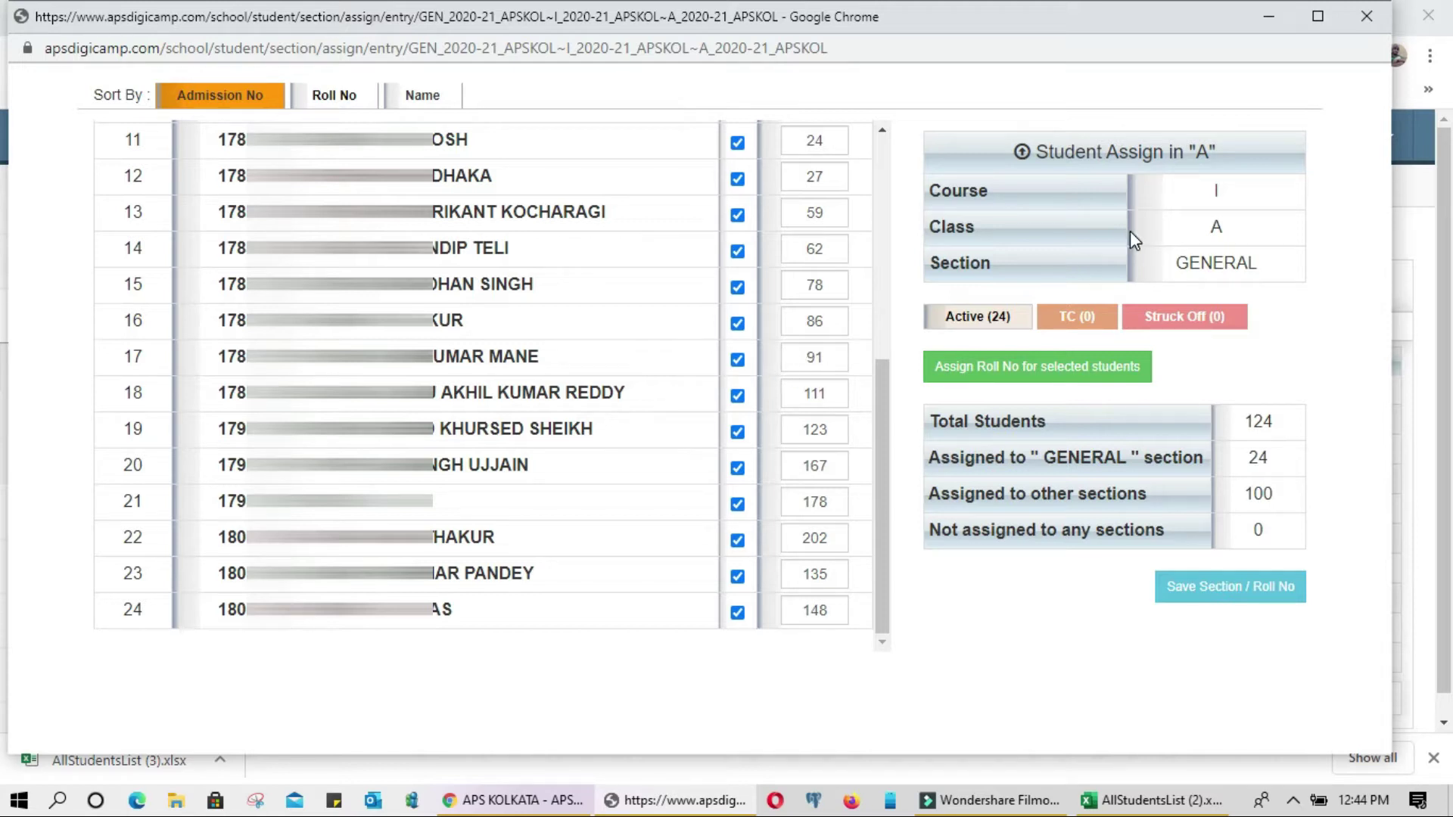
click(1355, 29)
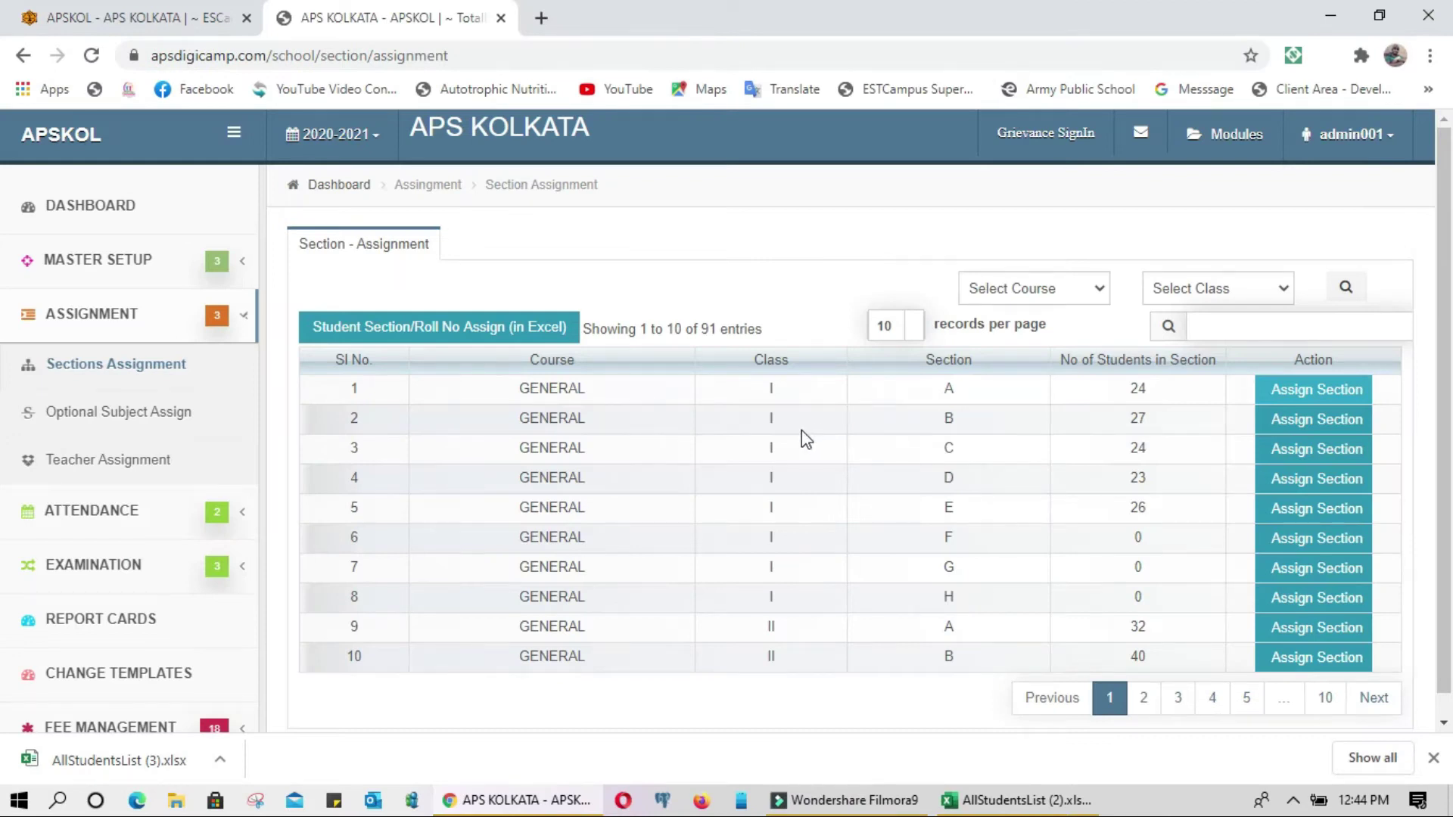
Open the section assignment for Class I, Section B, review its student list to the end, and close it.
click(1290, 424)
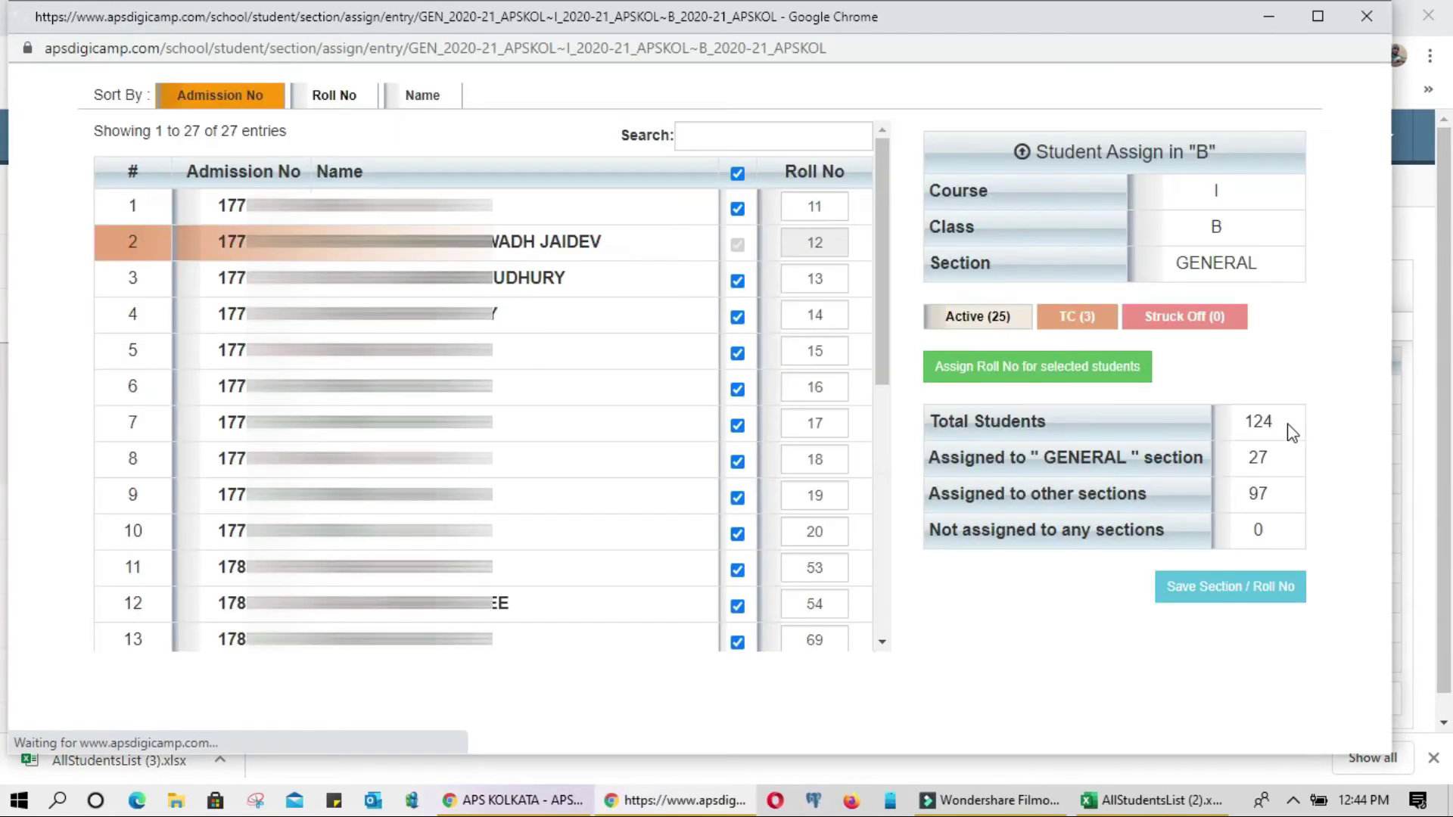
scroll(700, 420, down, 5)
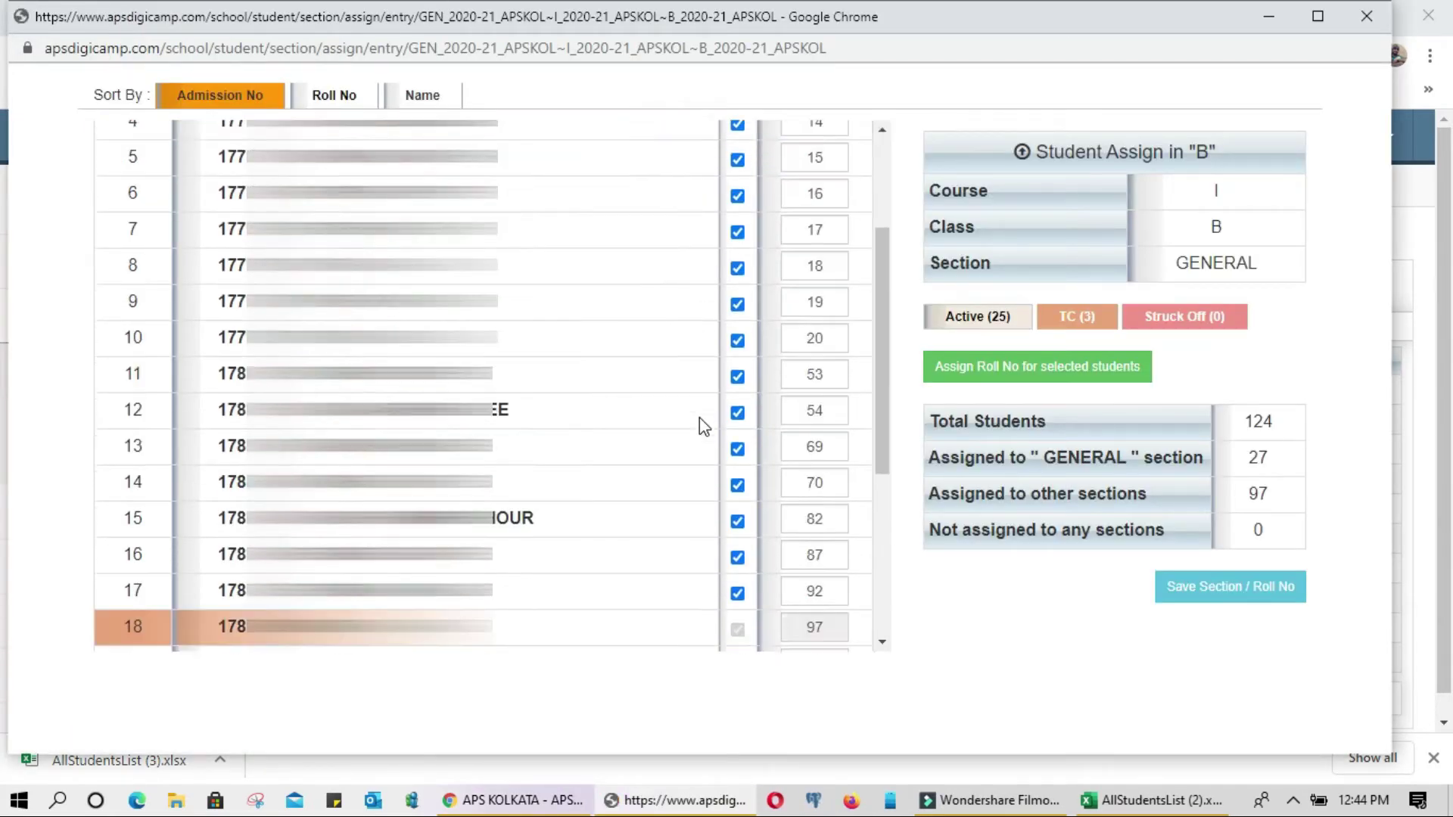
scroll(704, 426, down, 2)
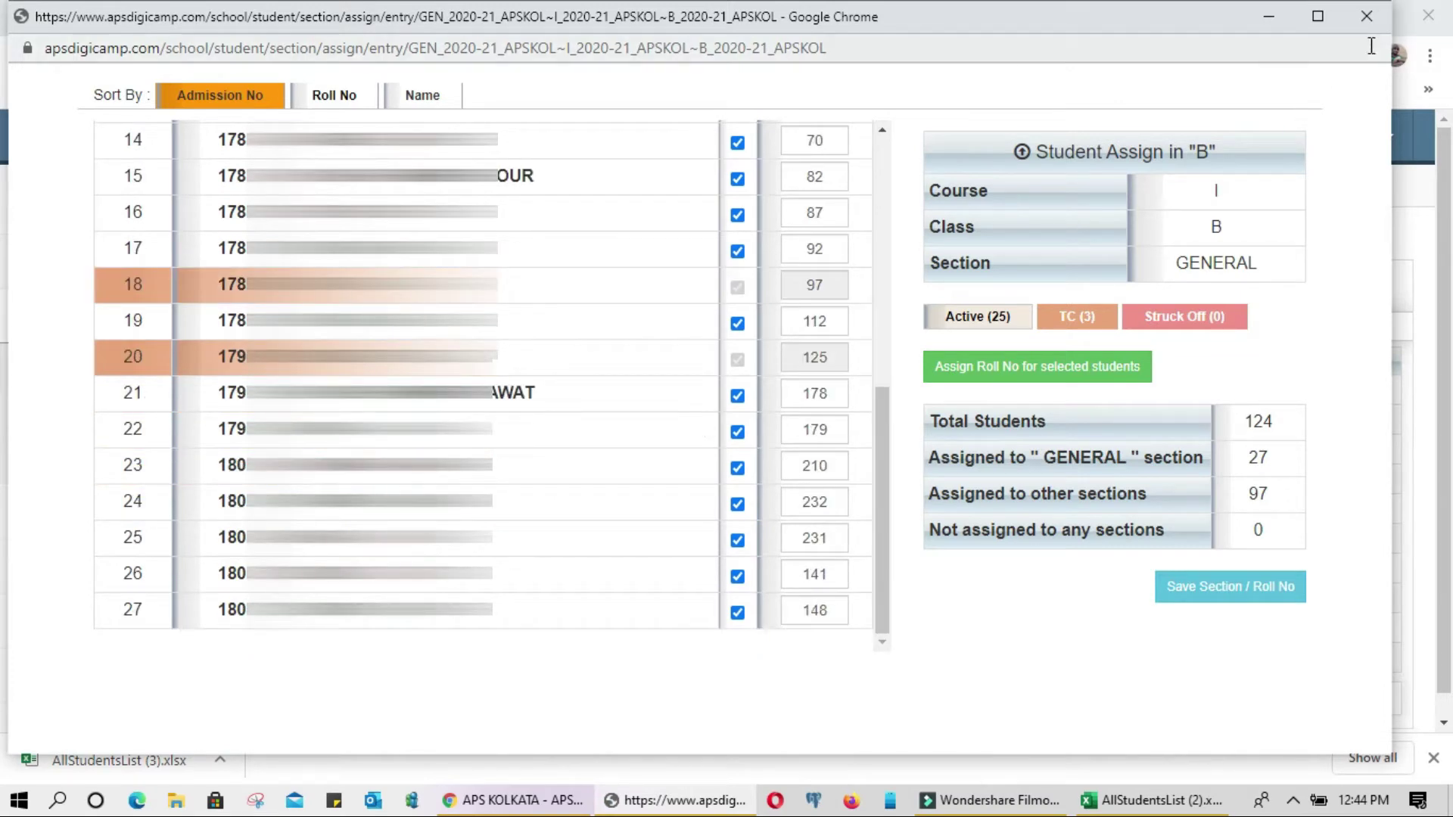
click(1362, 23)
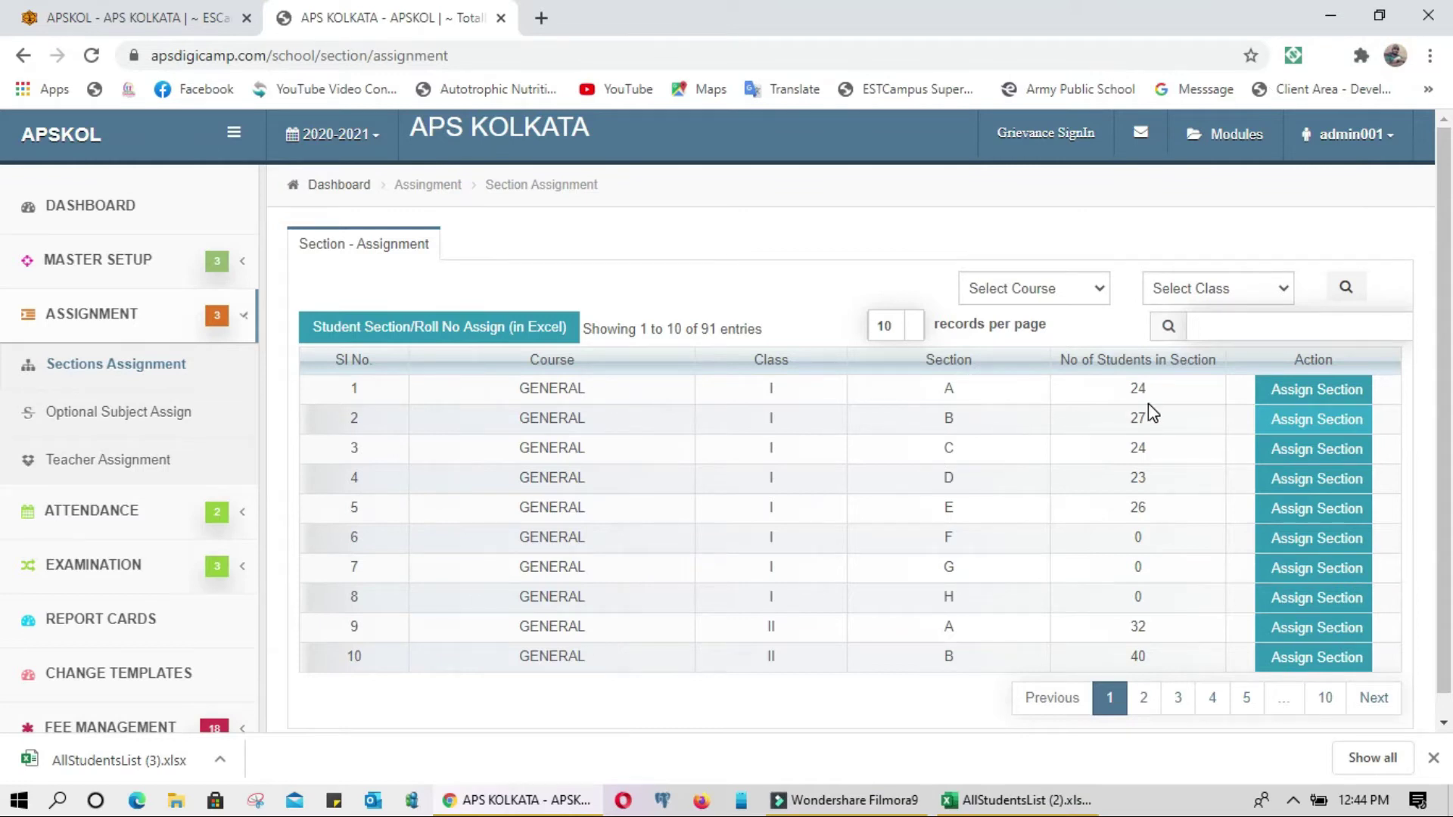
Open the Excel-based section and roll number assignment and download the Student Assign Template for course GENERAL, class VI.
click(383, 341)
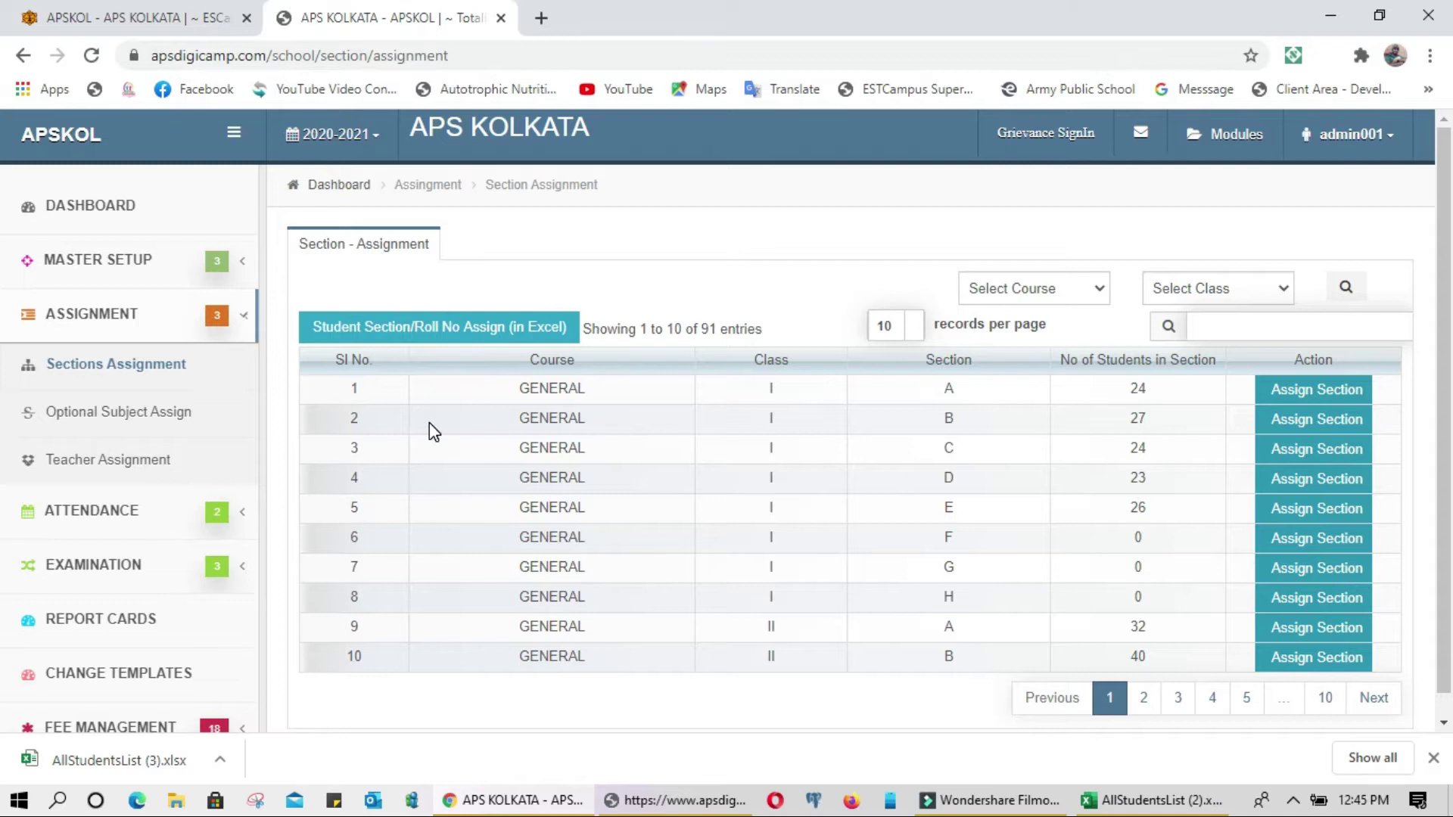
click(463, 330)
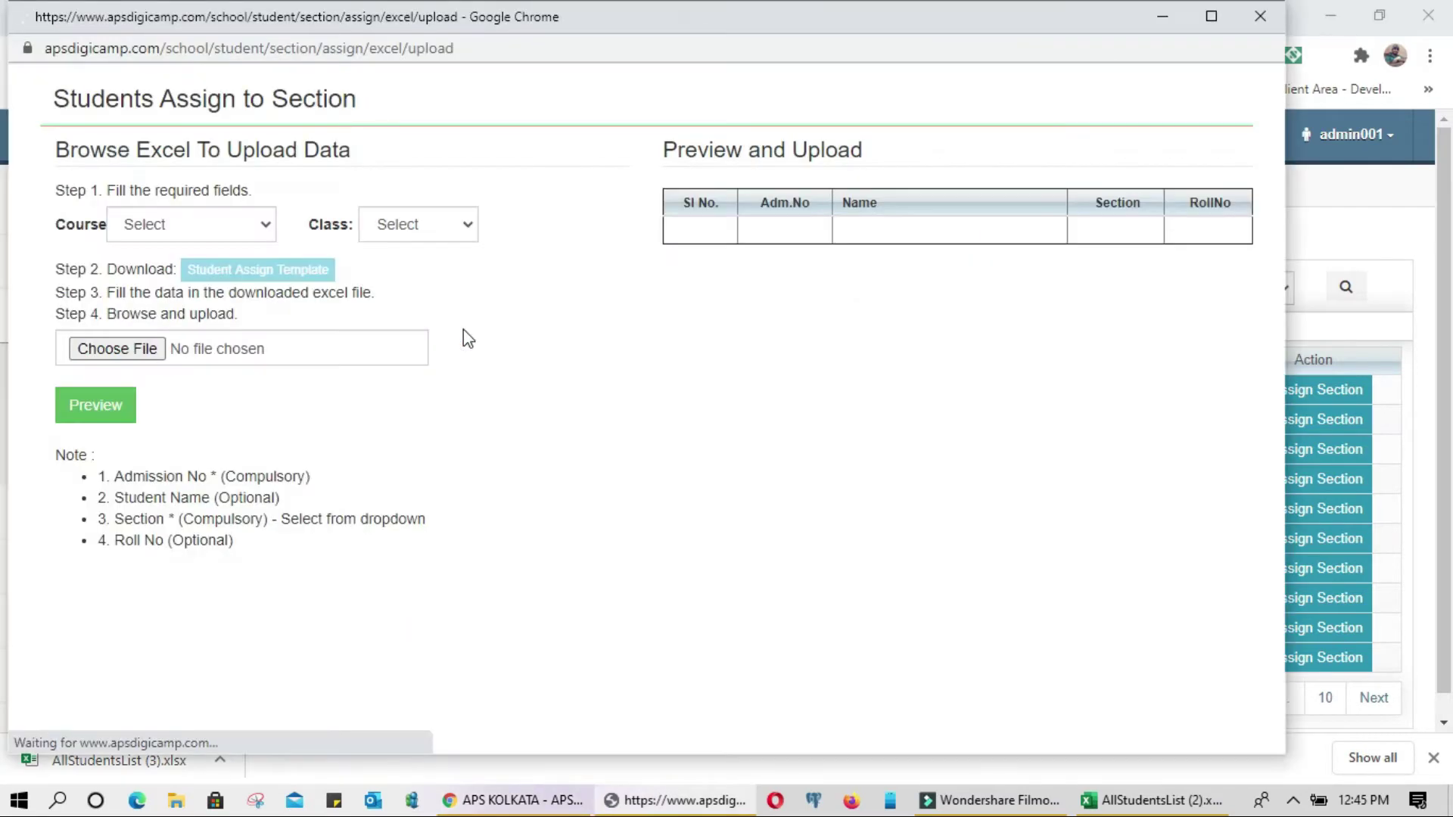
click(237, 217)
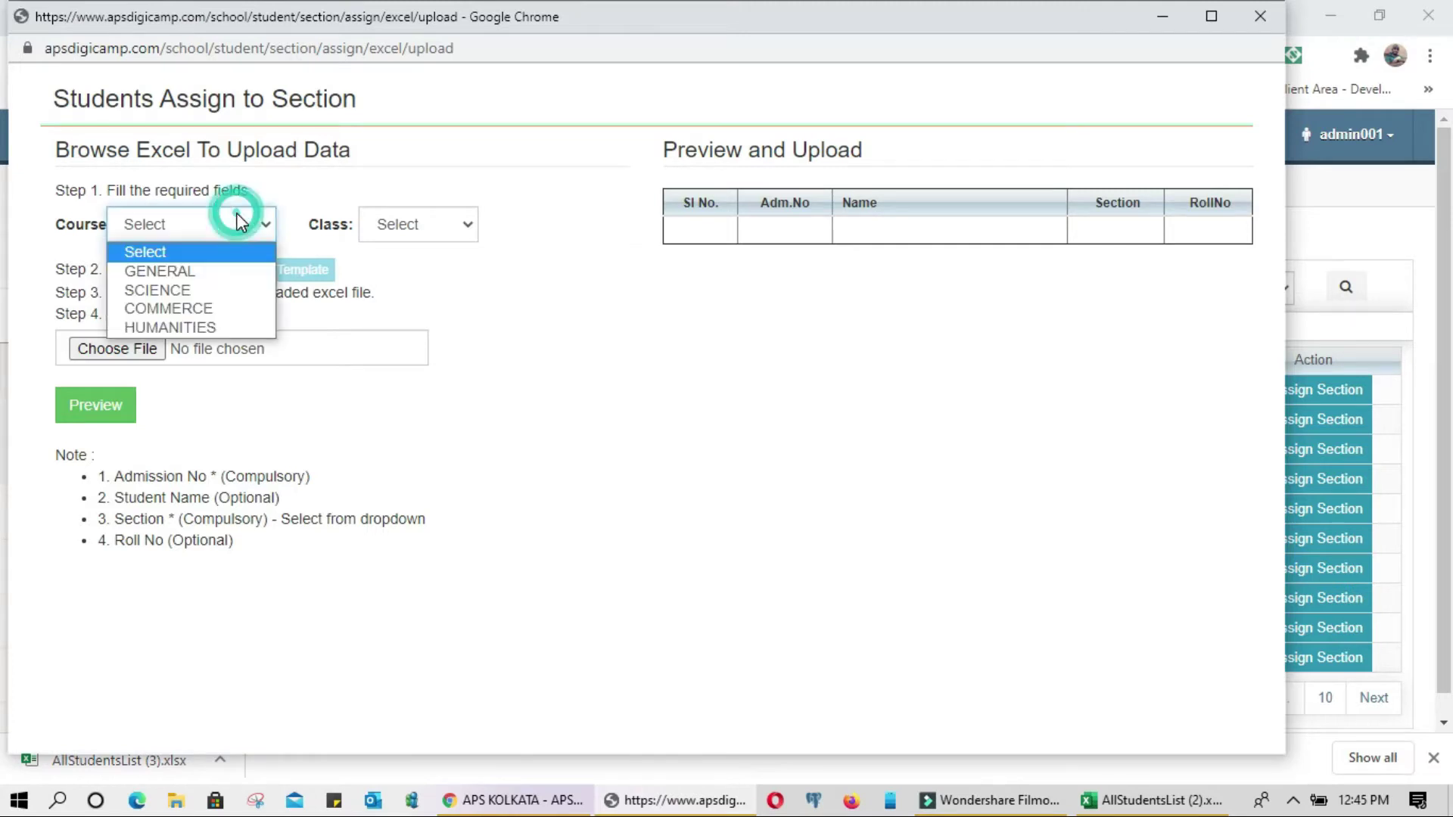
click(201, 271)
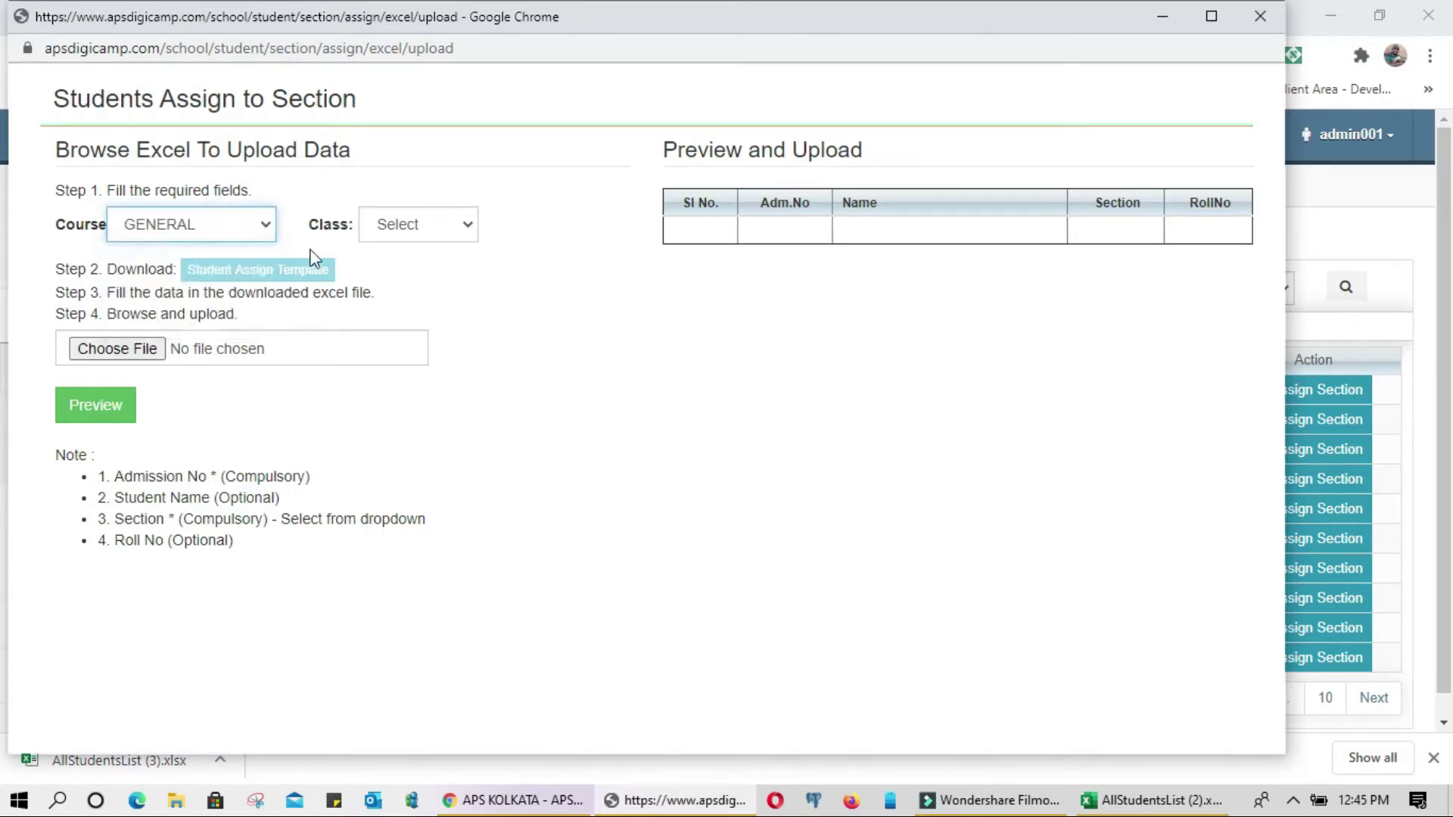
click(417, 227)
click(415, 365)
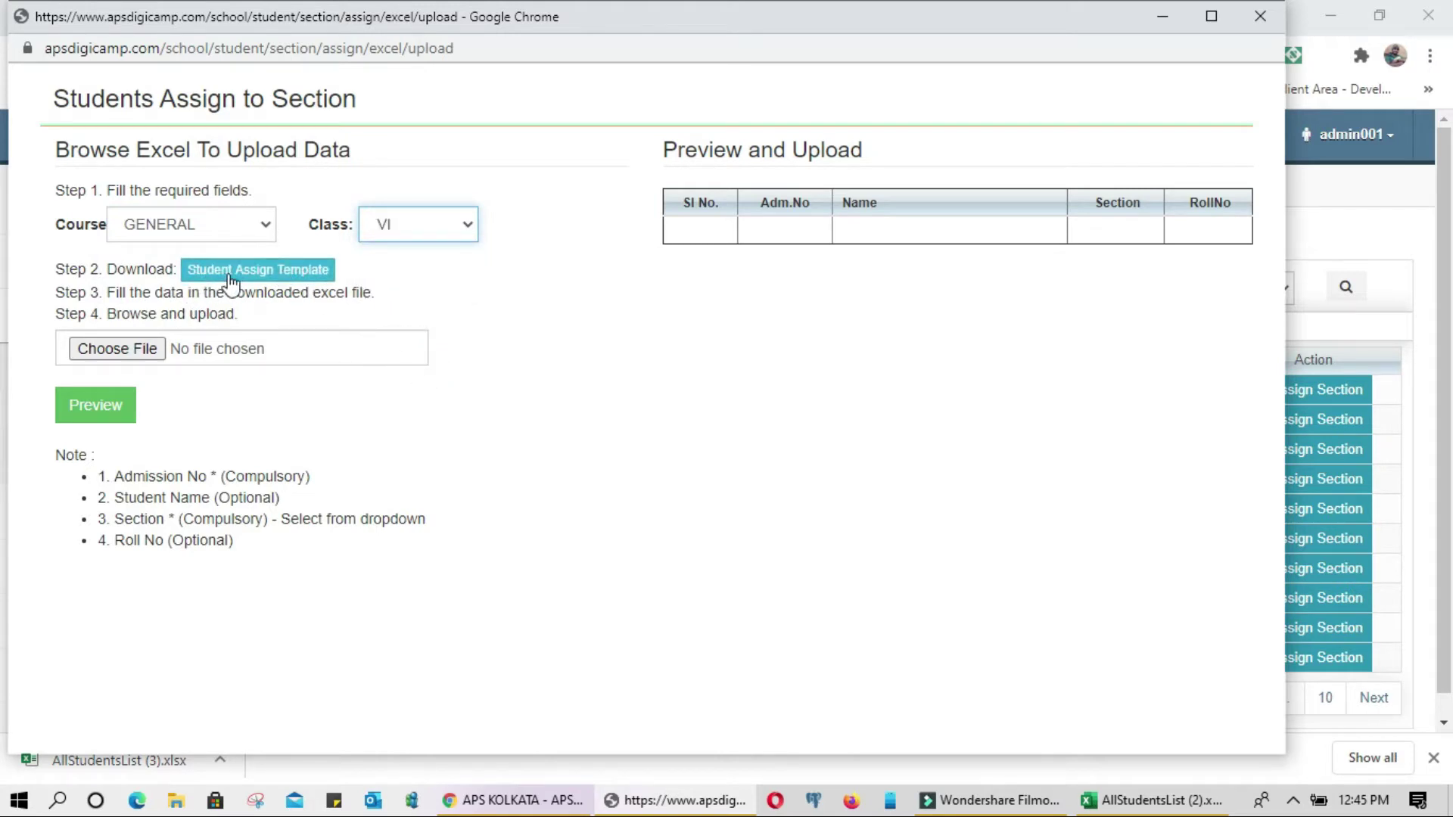
click(270, 278)
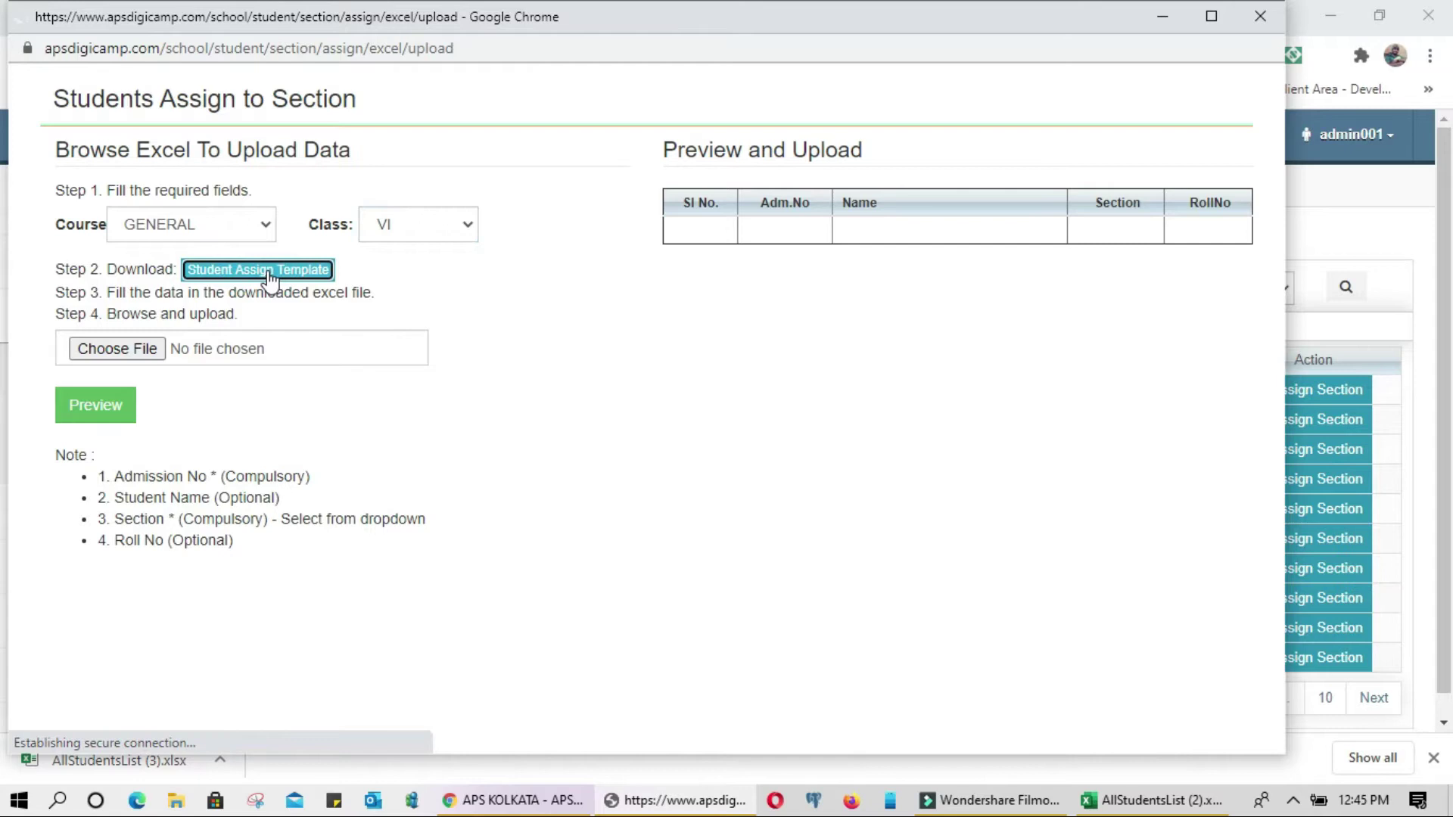
Open the downloaded StudentAssignTemplate in Excel and examine its Admission No, Name, Section and Roll No columns, including the section choices.
click(130, 734)
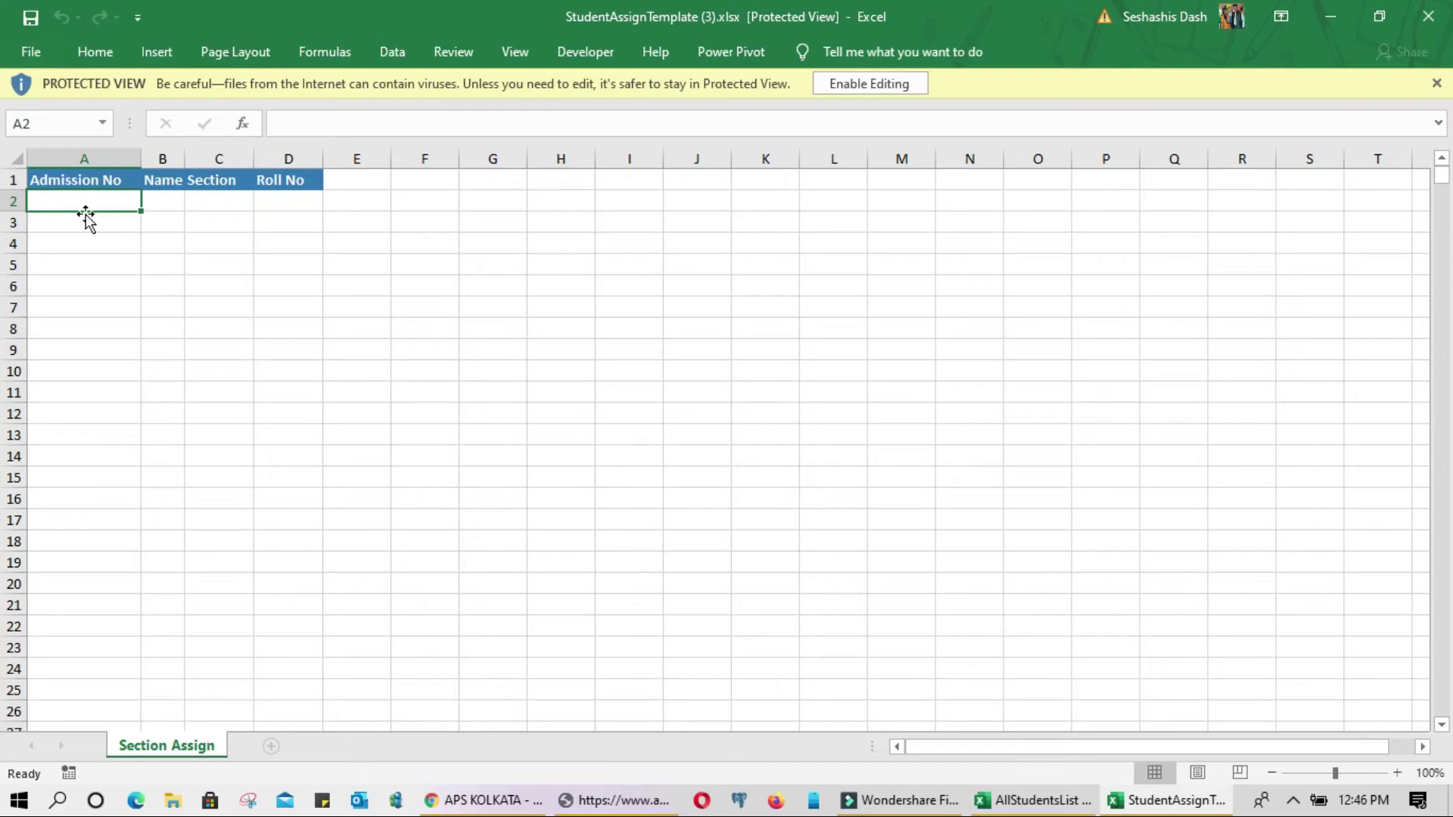
click(164, 198)
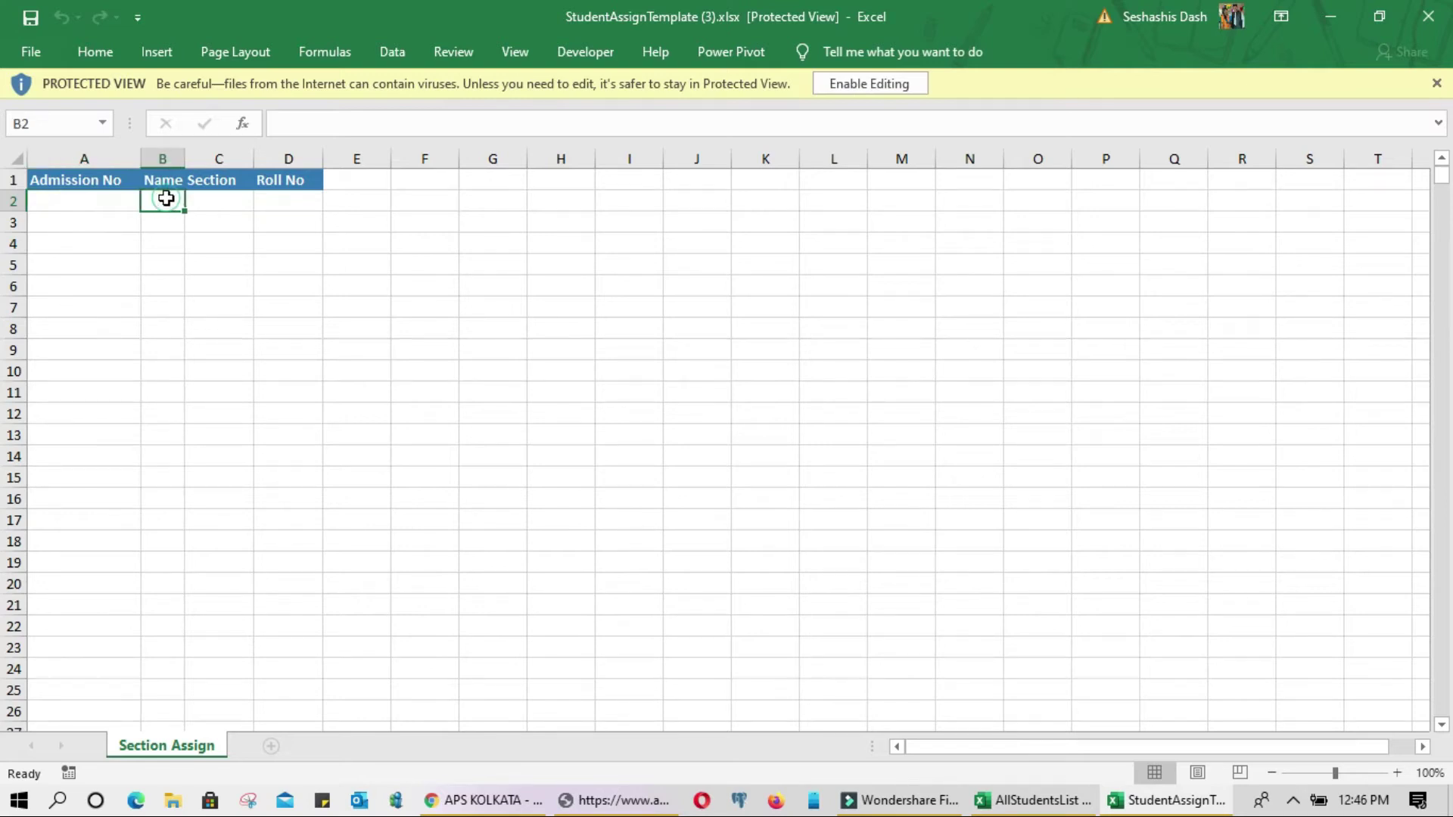
click(225, 199)
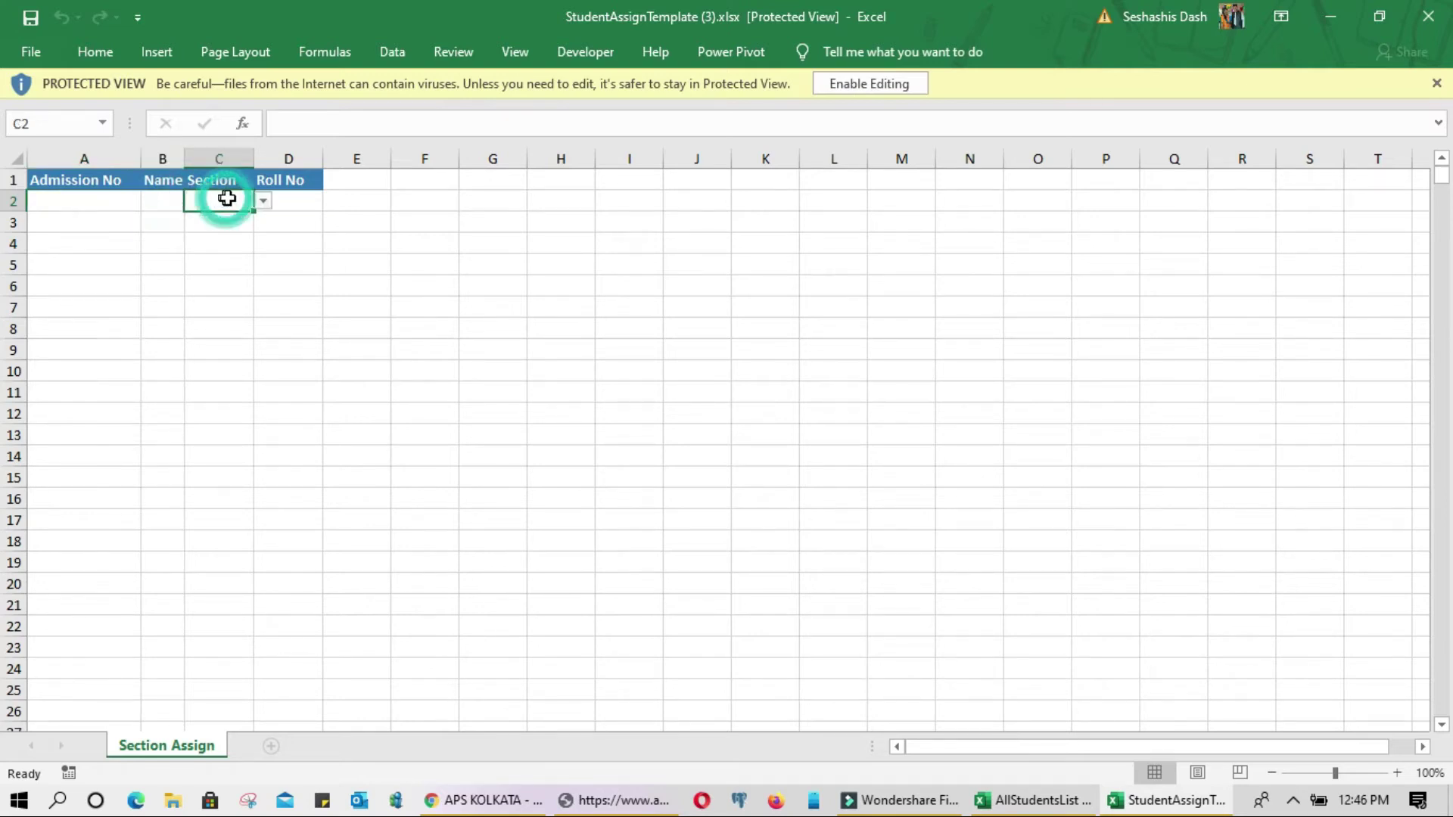
click(279, 199)
click(239, 202)
click(262, 200)
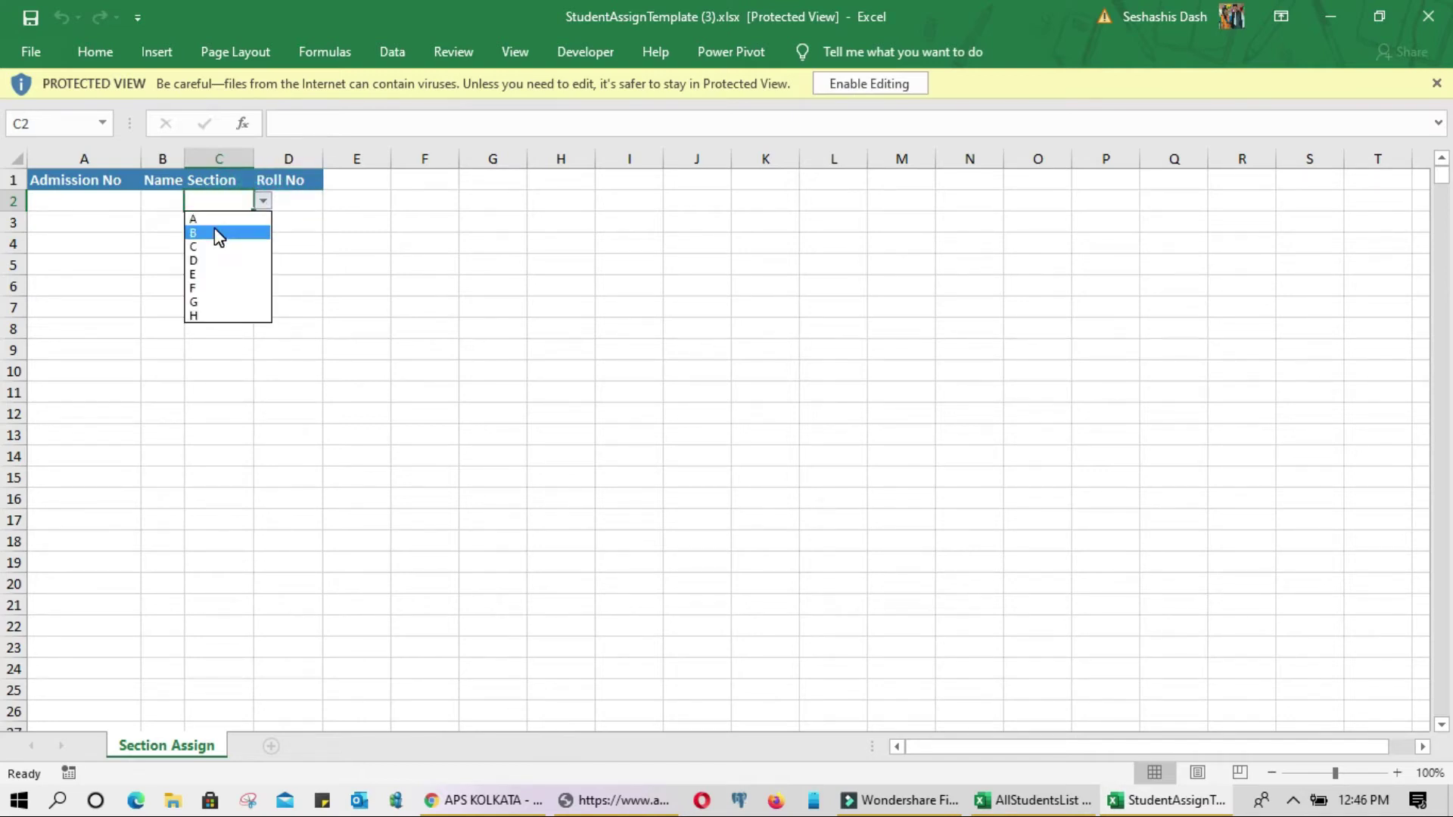
click(311, 199)
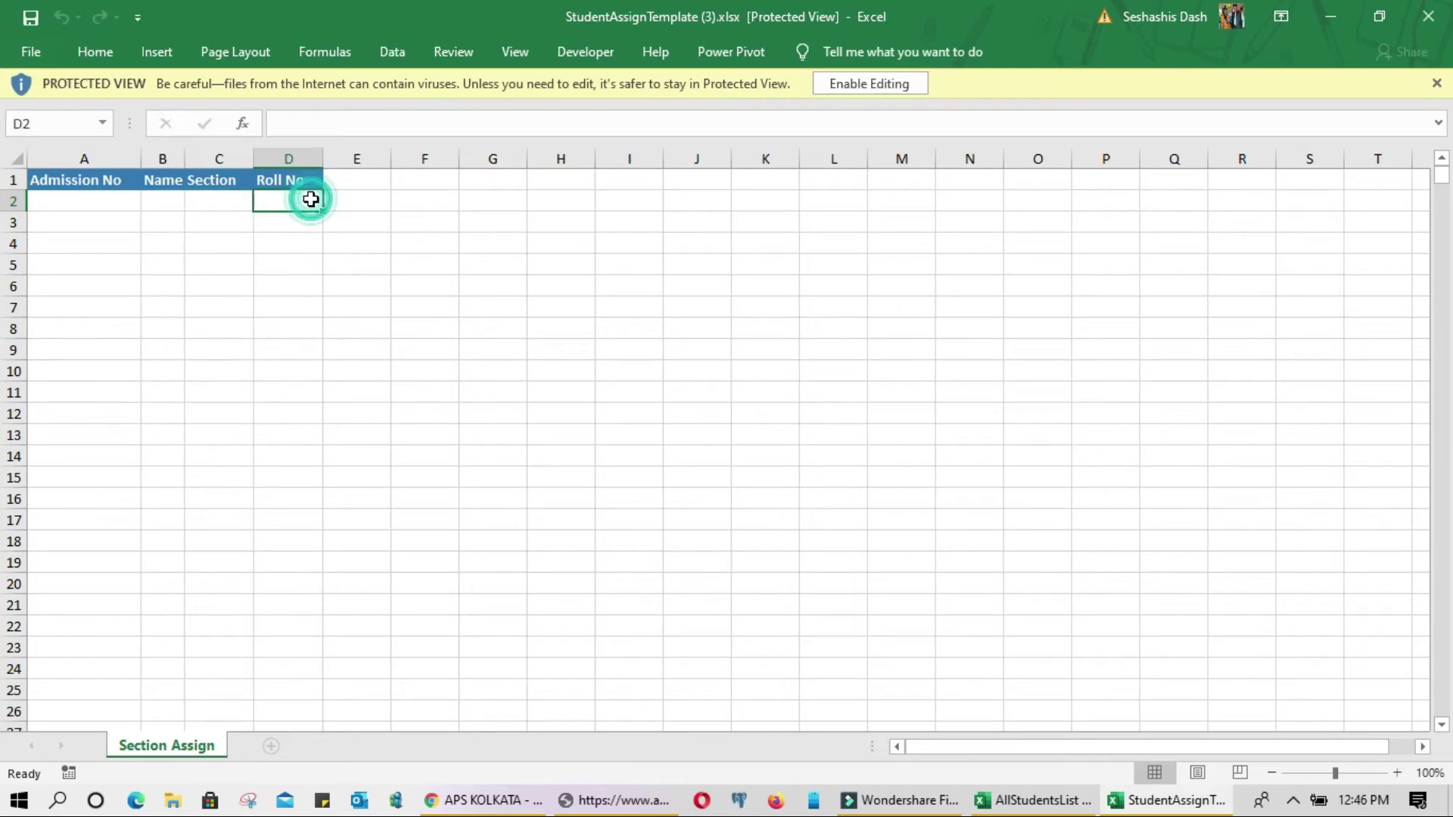
drag(125, 200, 164, 354)
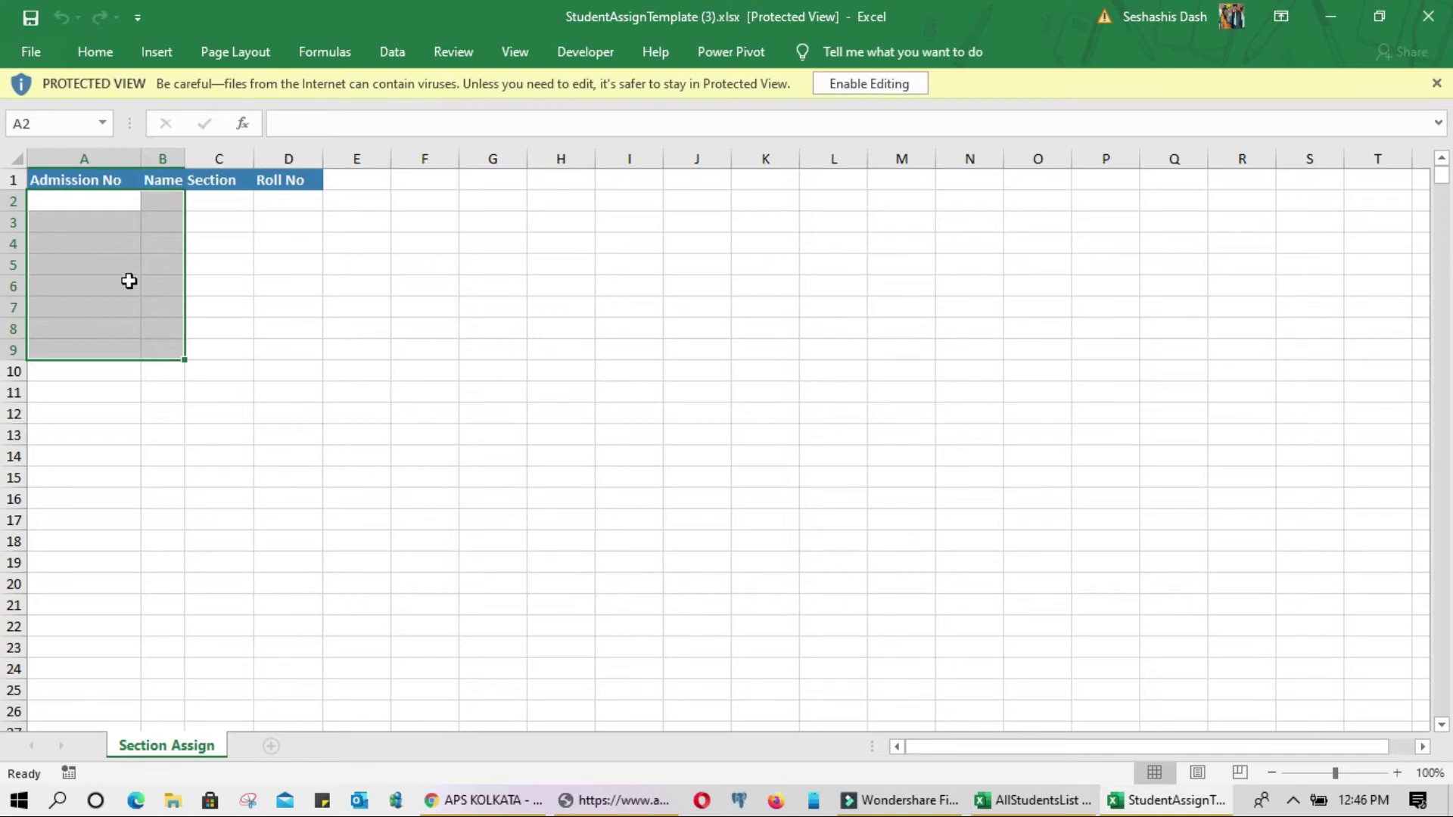
click(117, 203)
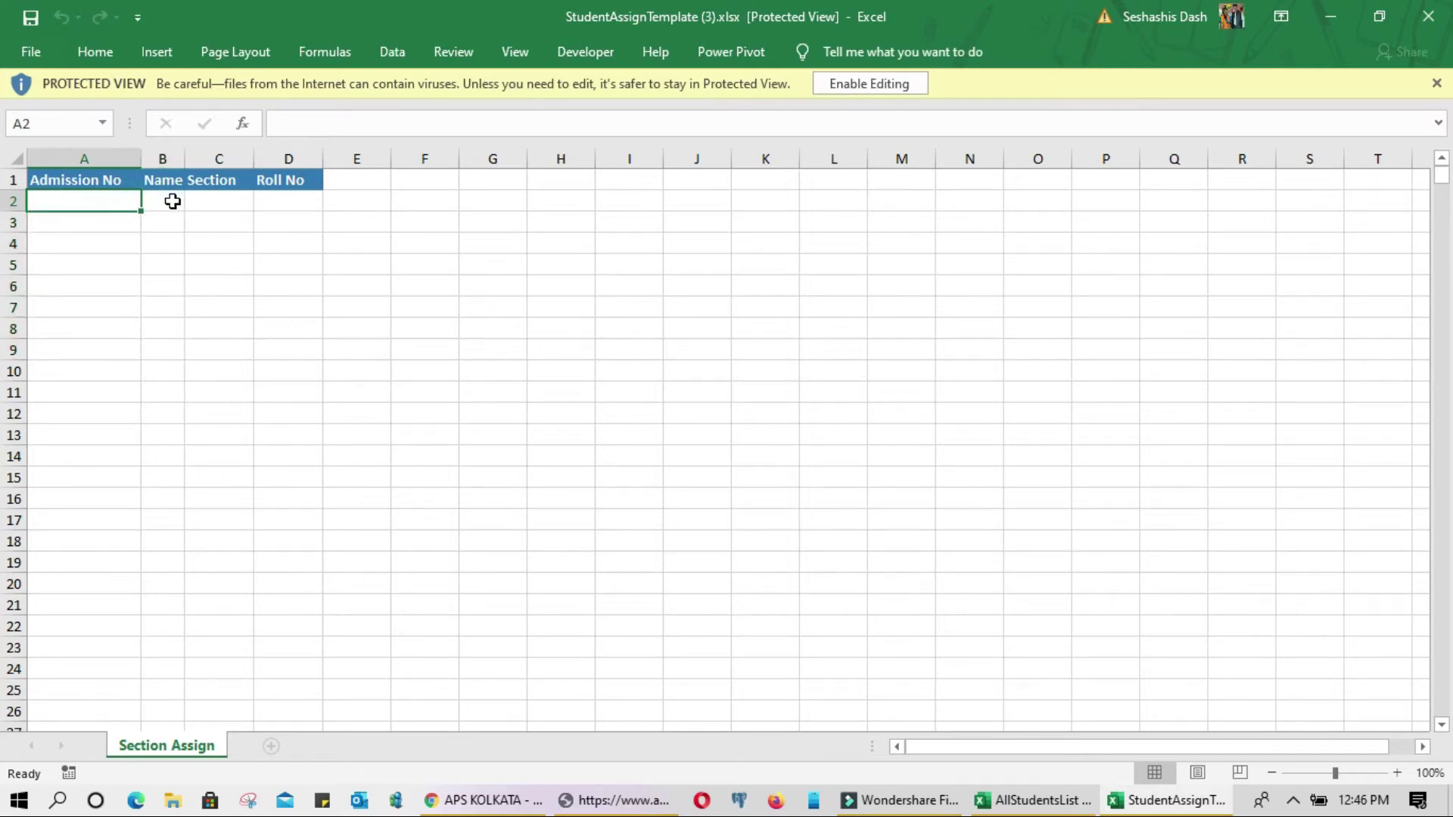
click(217, 204)
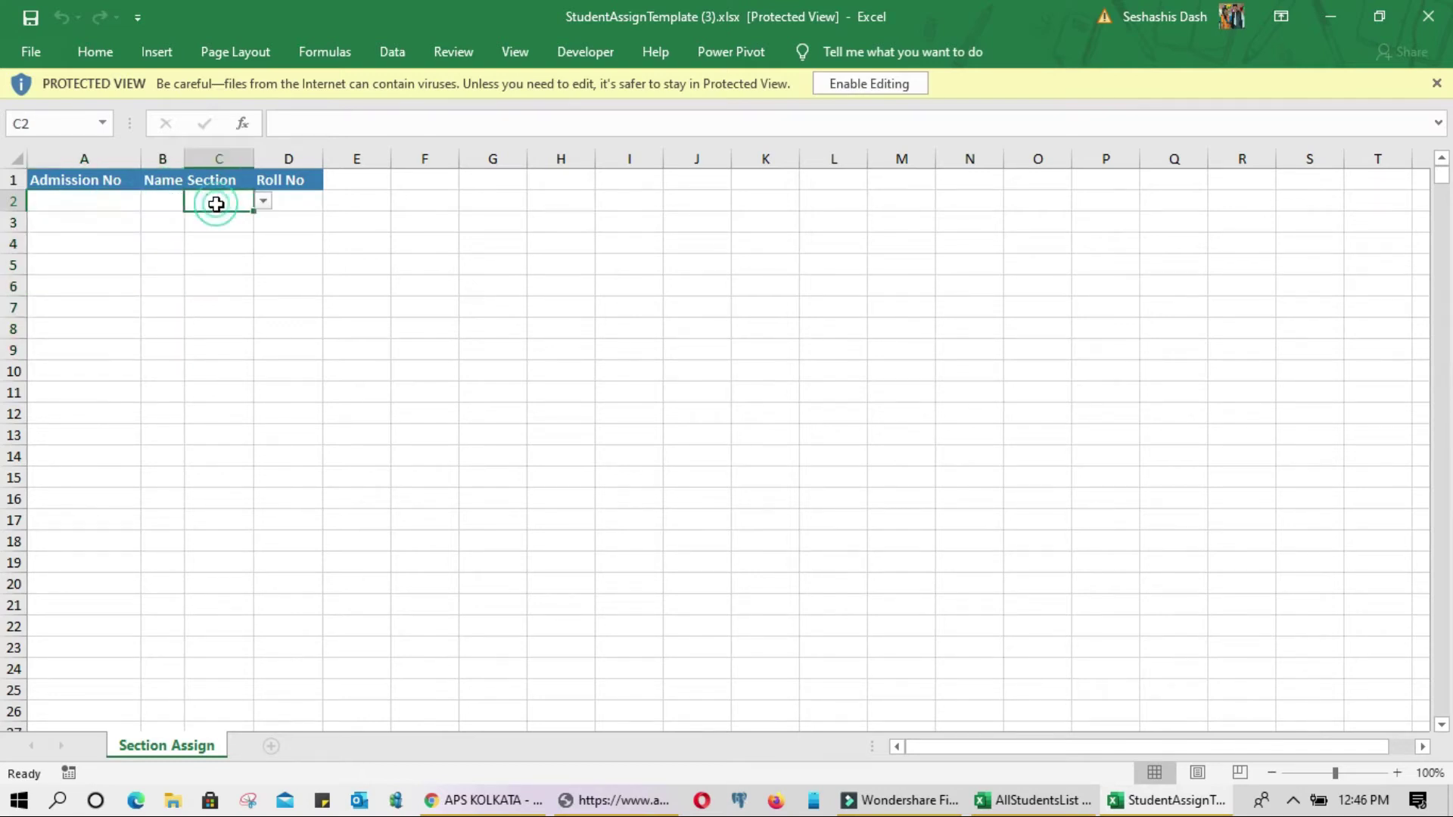
click(308, 201)
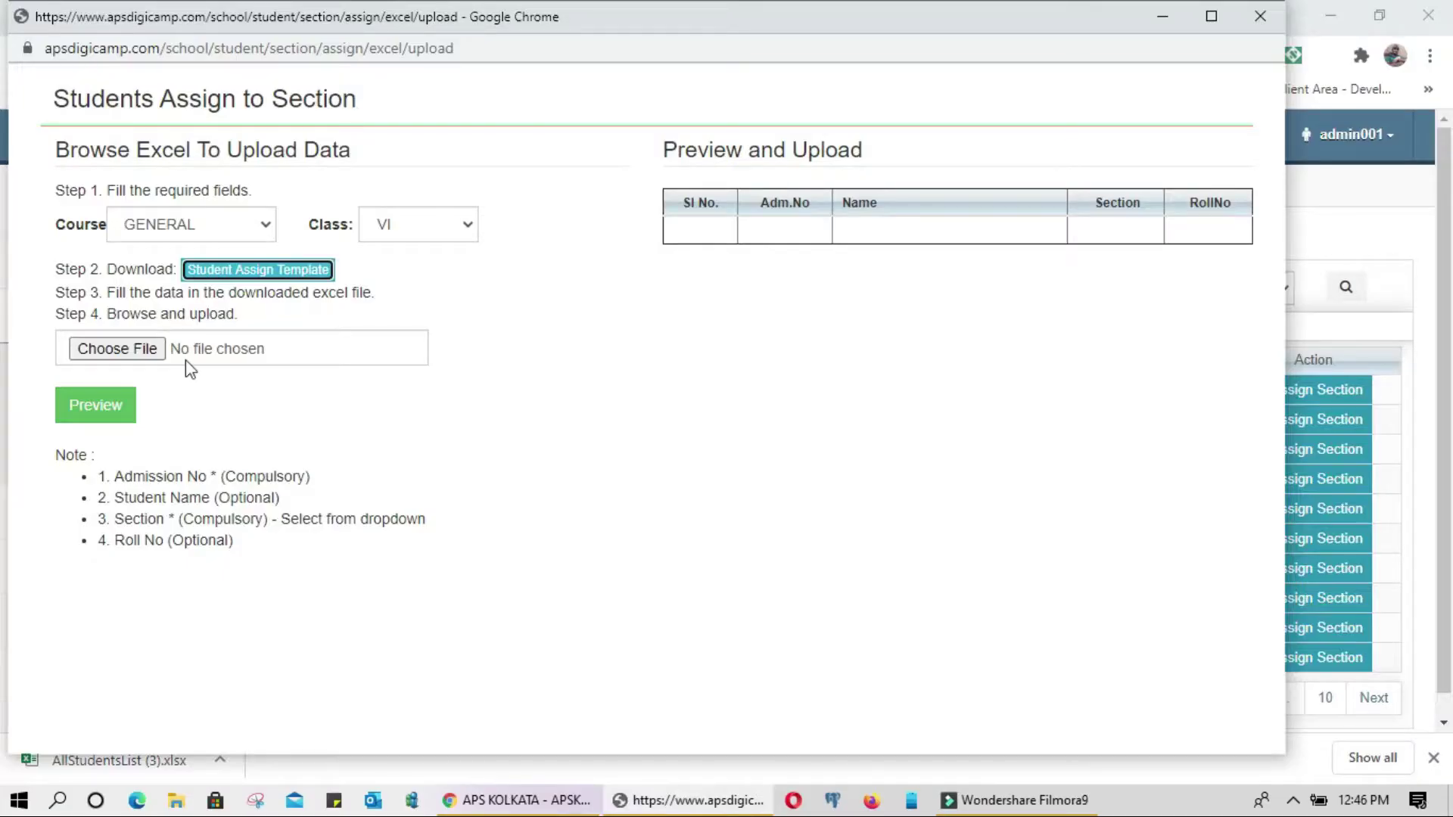
Choose AllStudentsList (3).xlsx as the section assignment file, run its preview, and close the upload window.
click(160, 353)
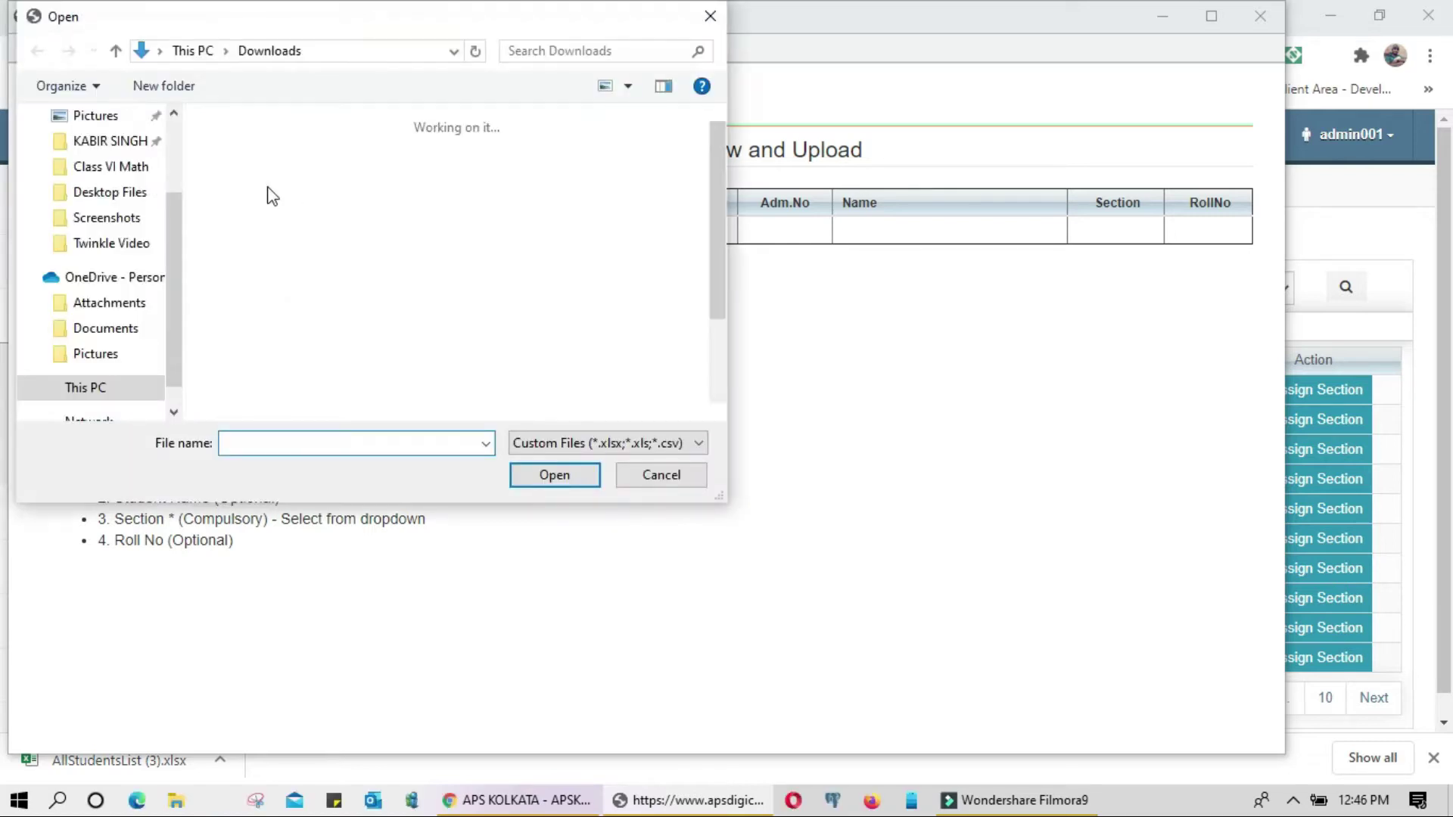
click(261, 176)
double_click(212, 233)
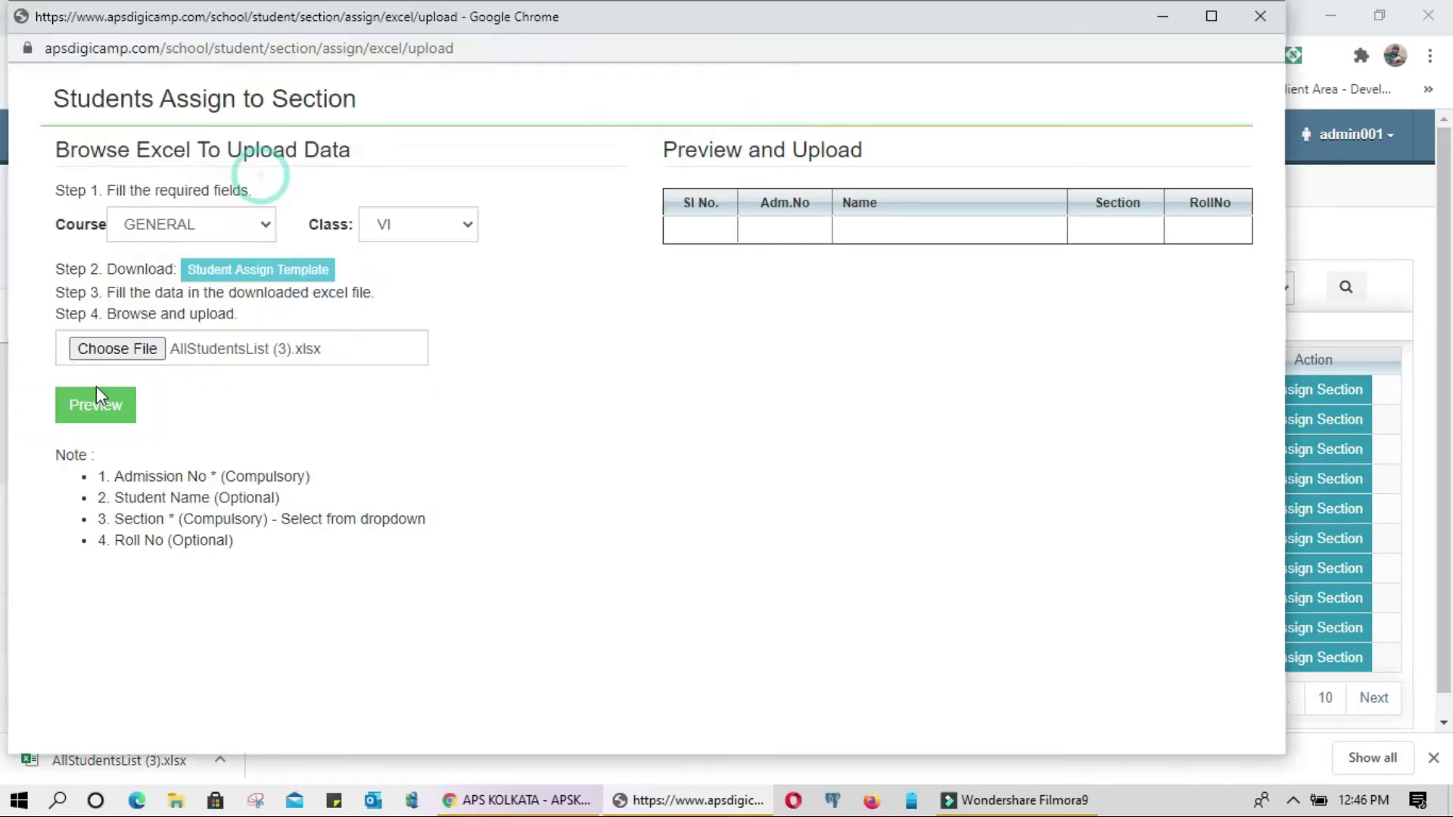
click(89, 408)
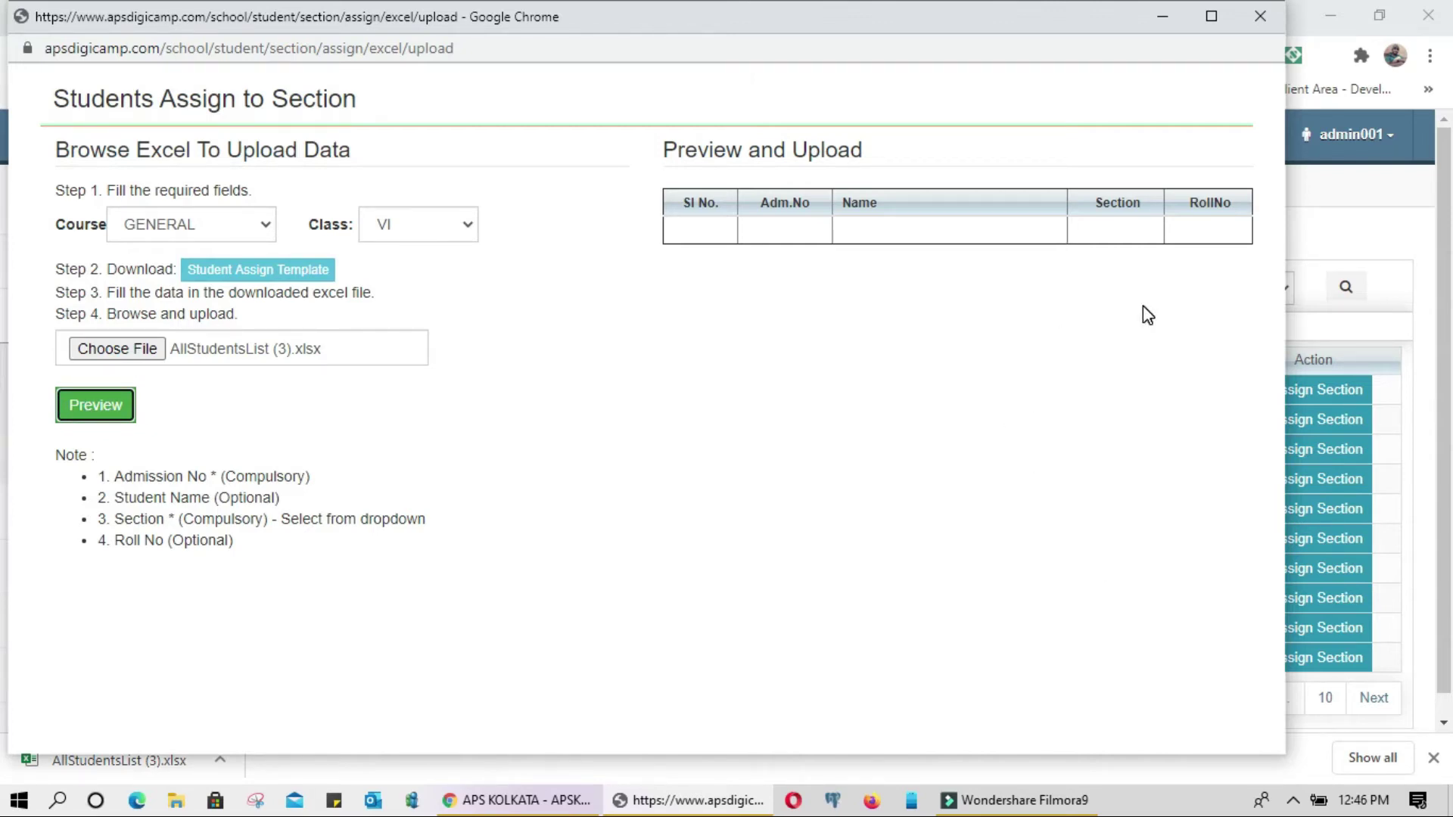
click(1258, 19)
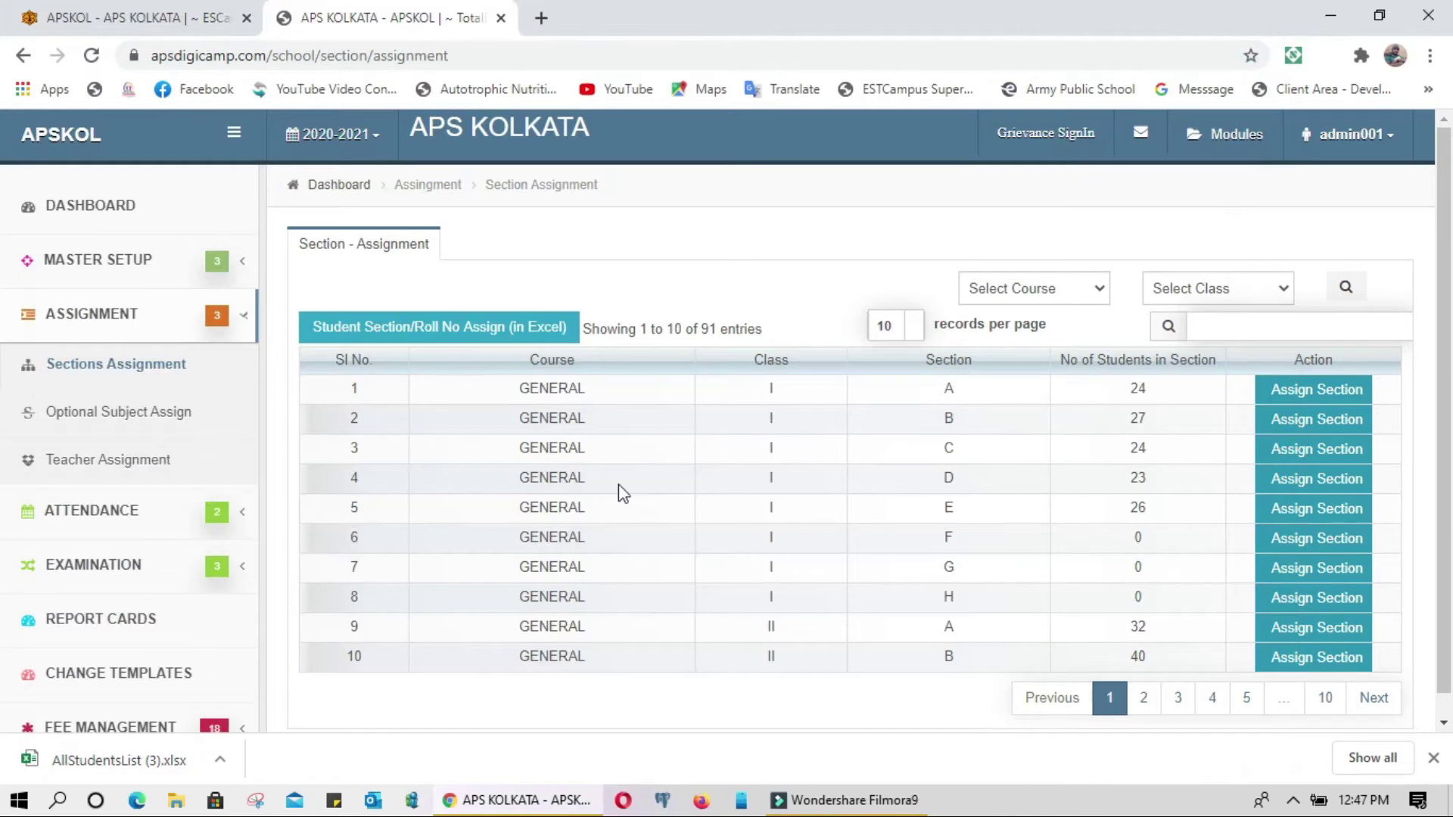
Filter the section list to course SCIENCE, class XII, and briefly open and close Section B's assignment window.
click(1064, 286)
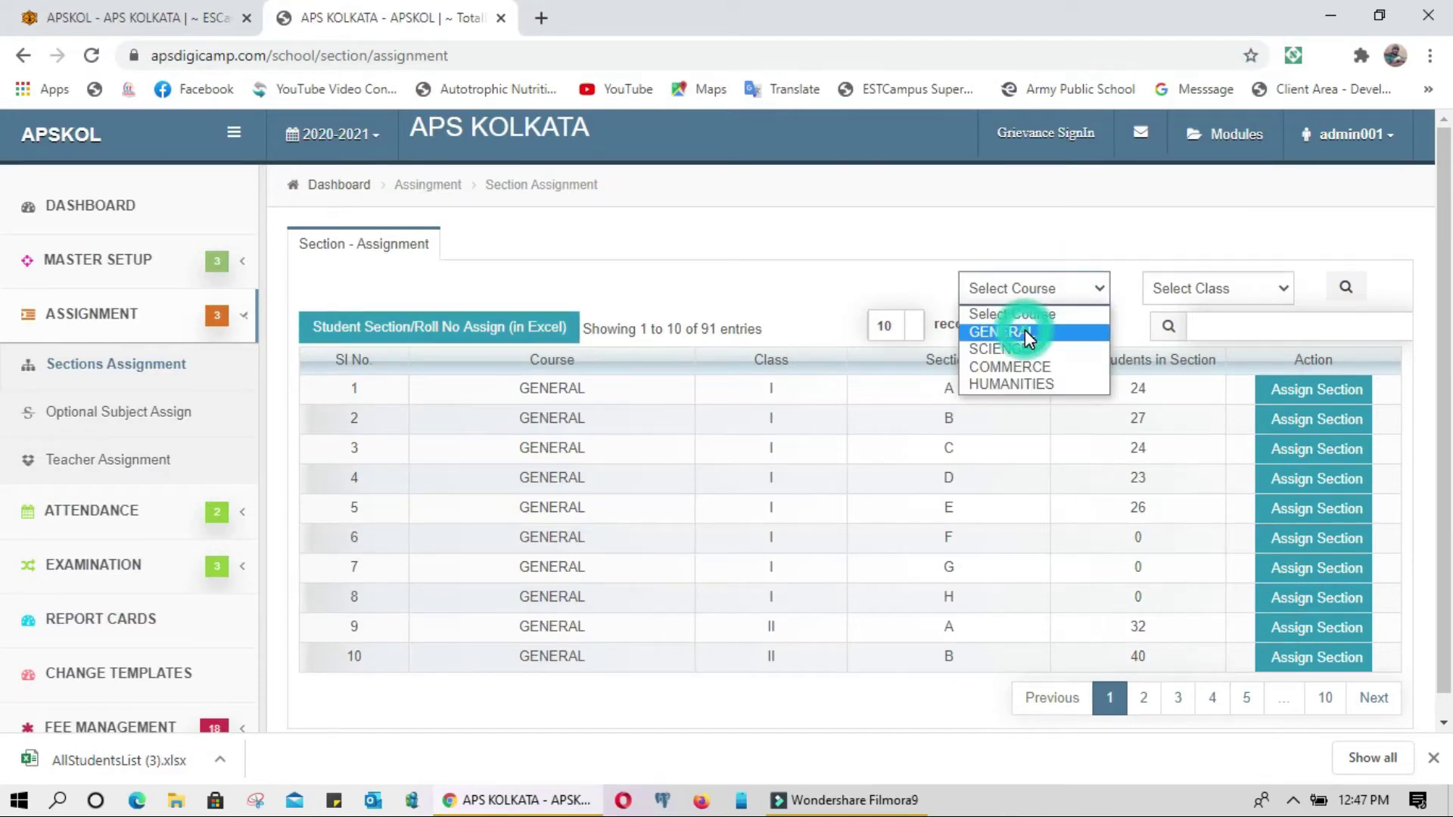
click(1025, 330)
click(1040, 288)
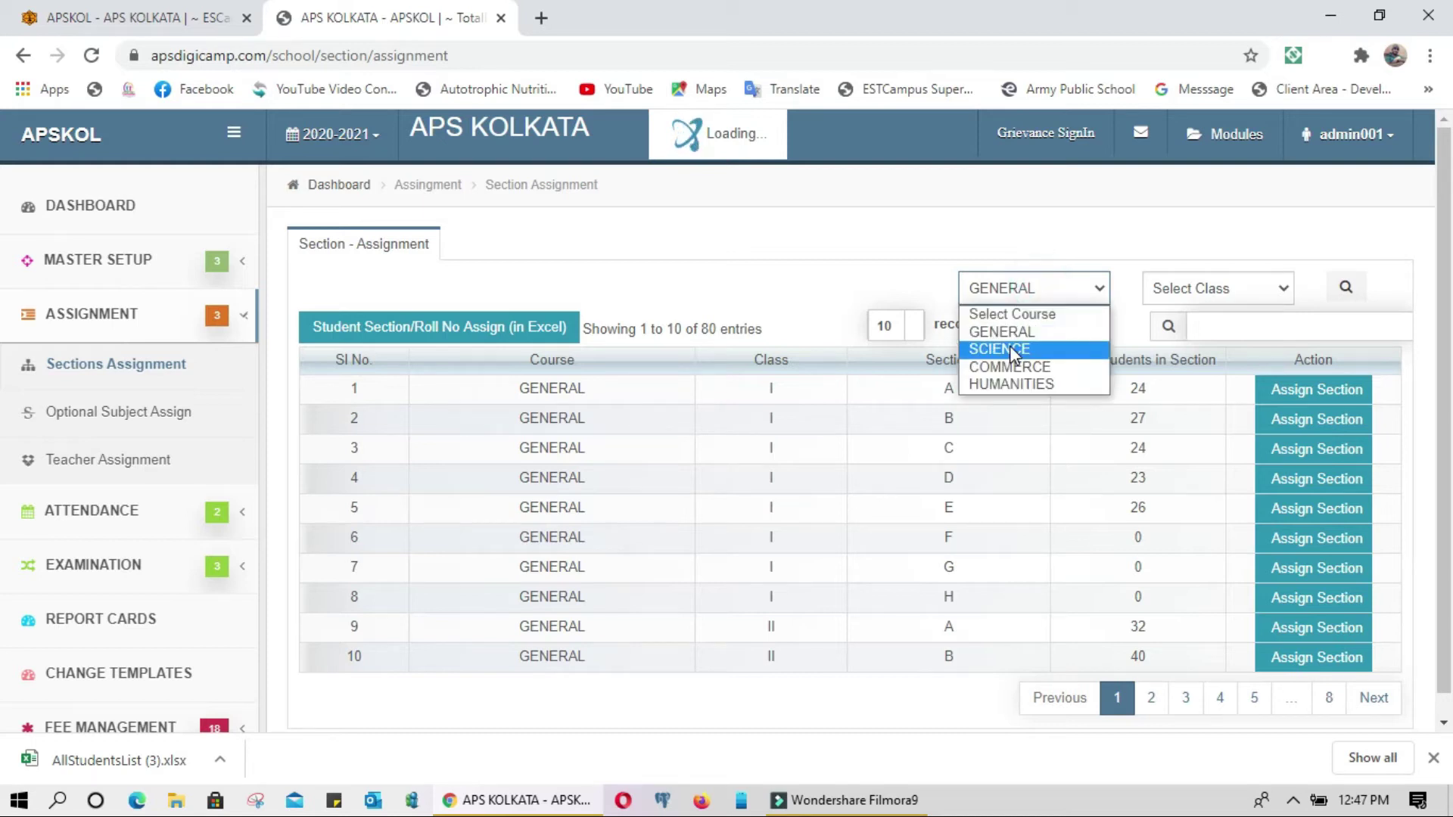
click(1009, 348)
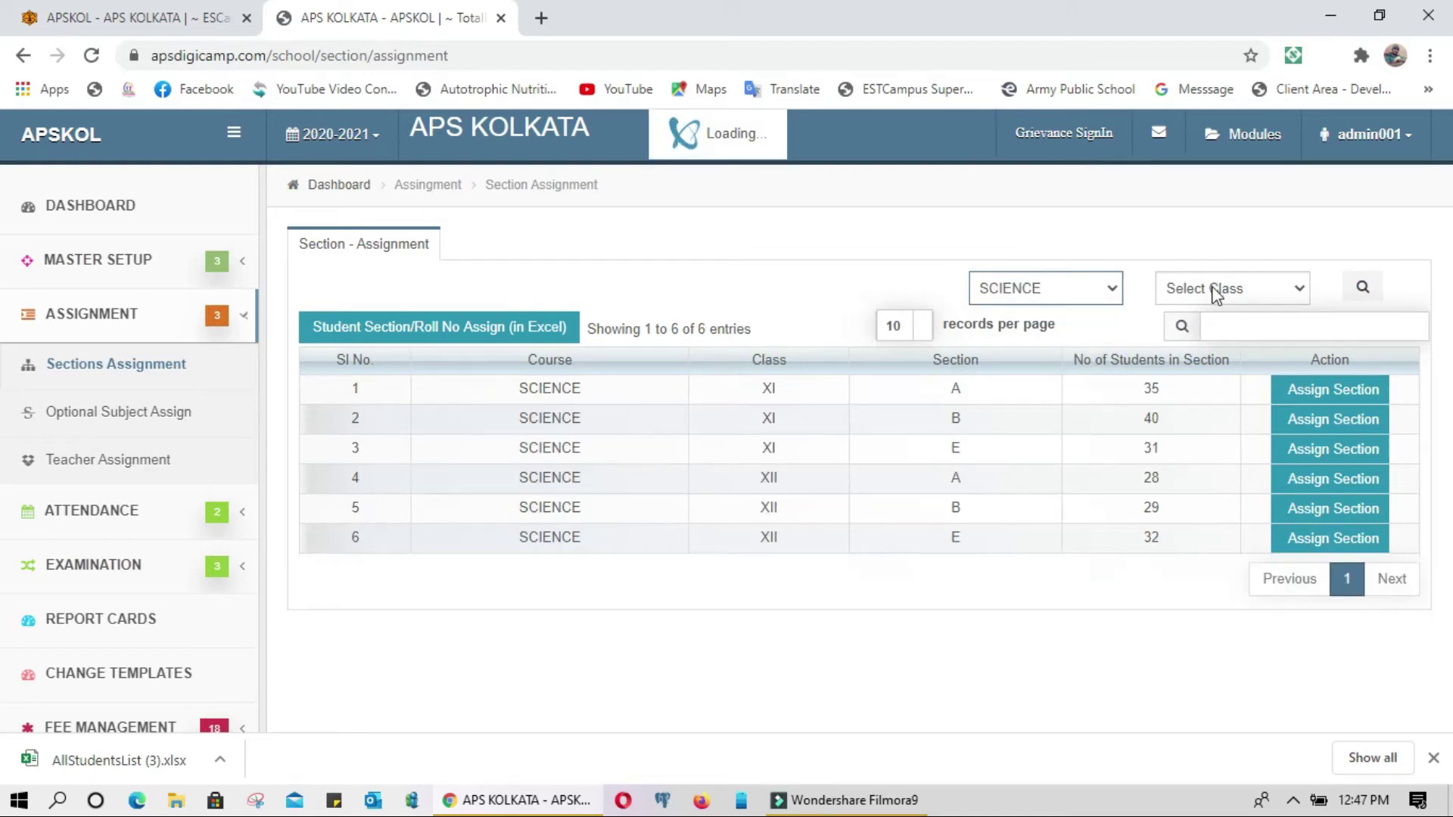
click(1216, 292)
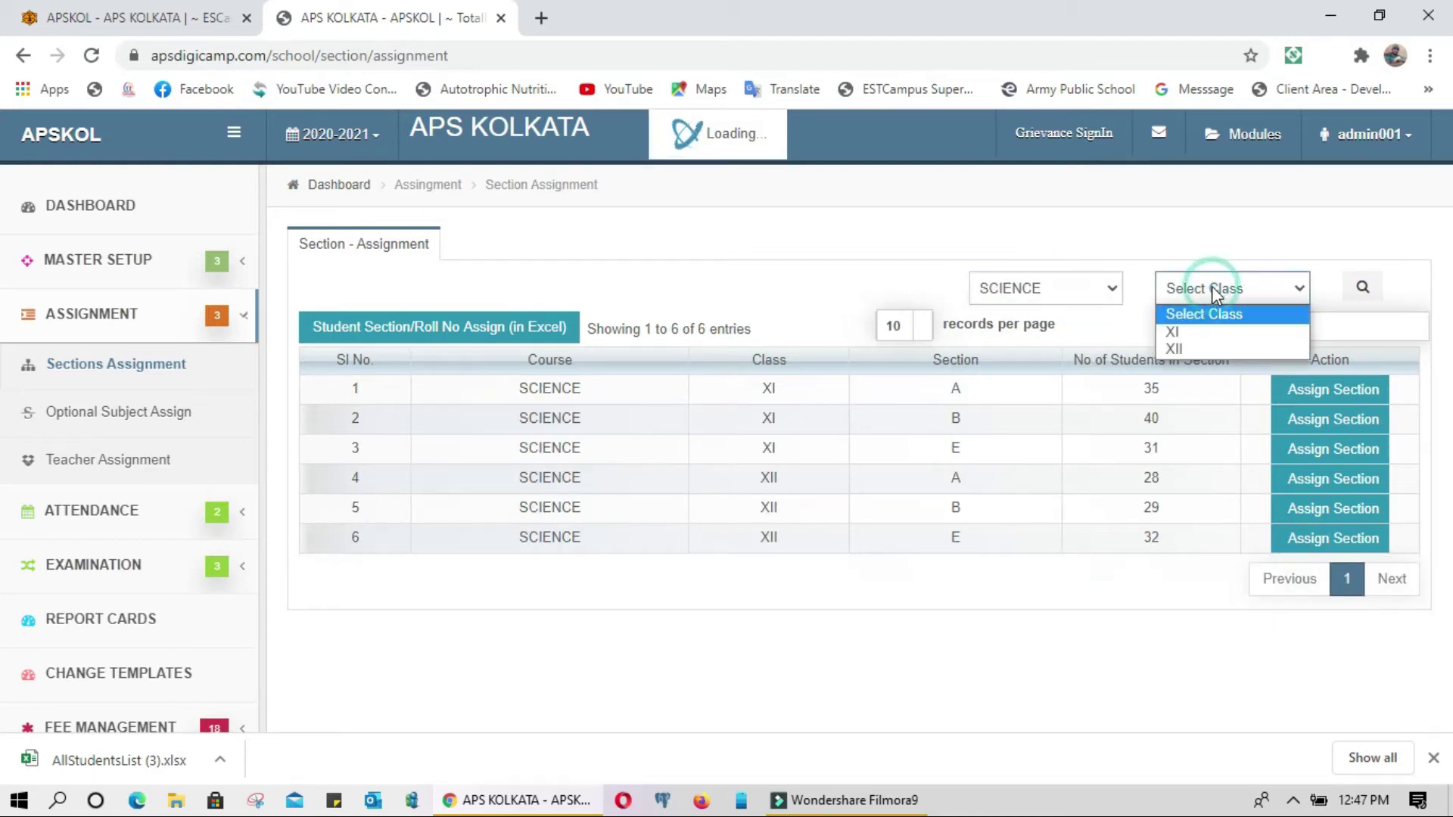
click(1182, 351)
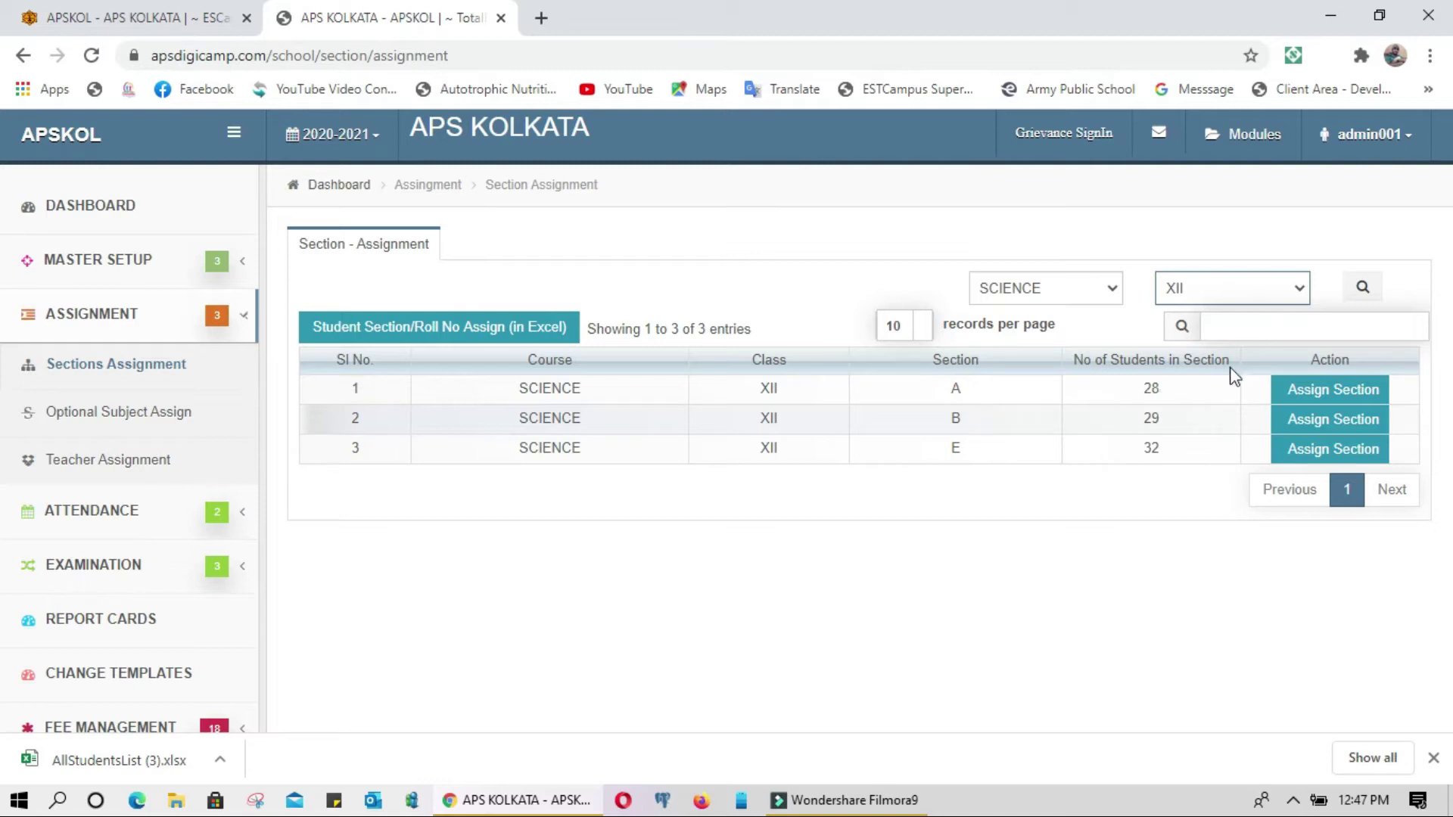
click(1306, 416)
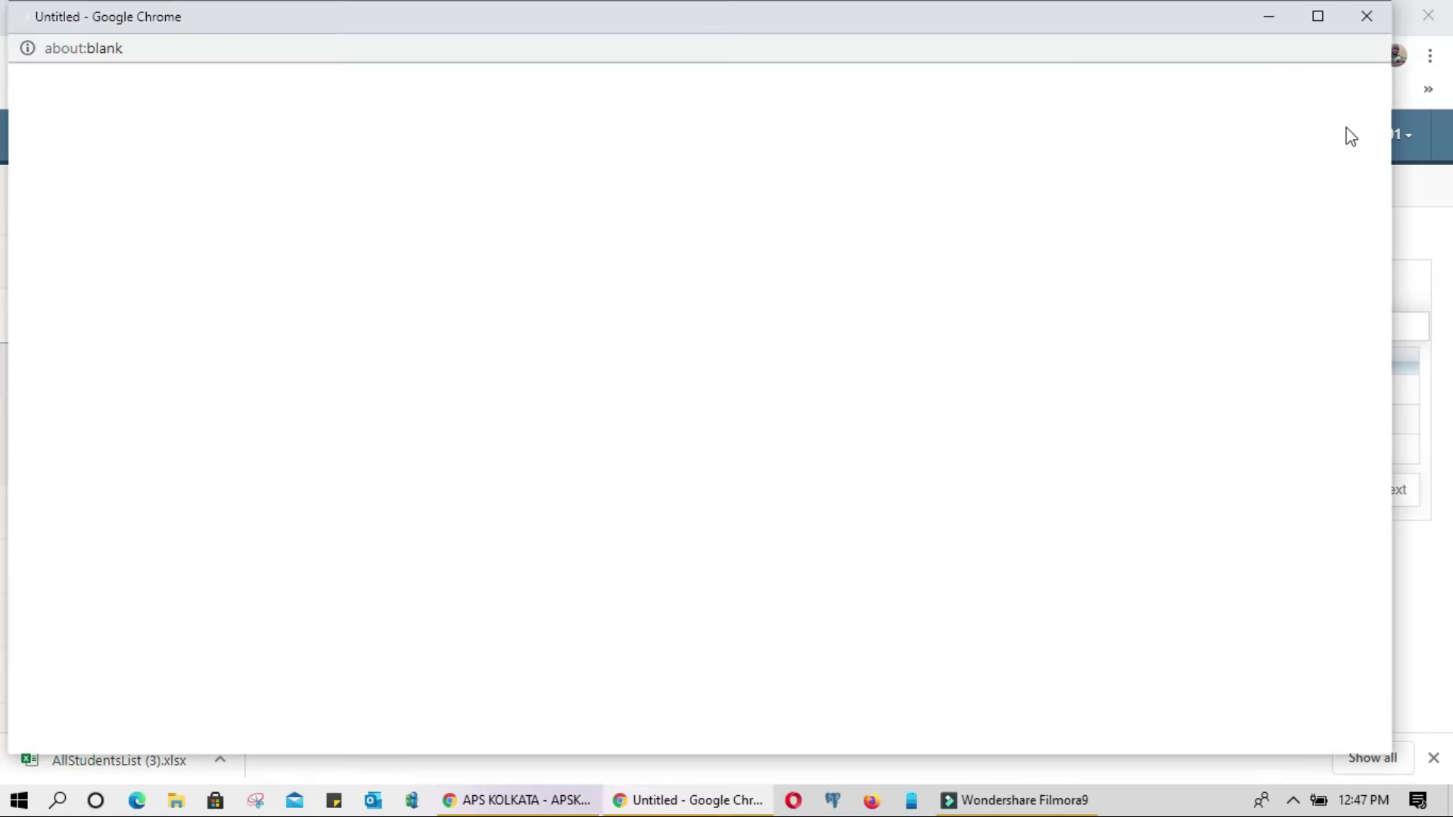
click(1366, 30)
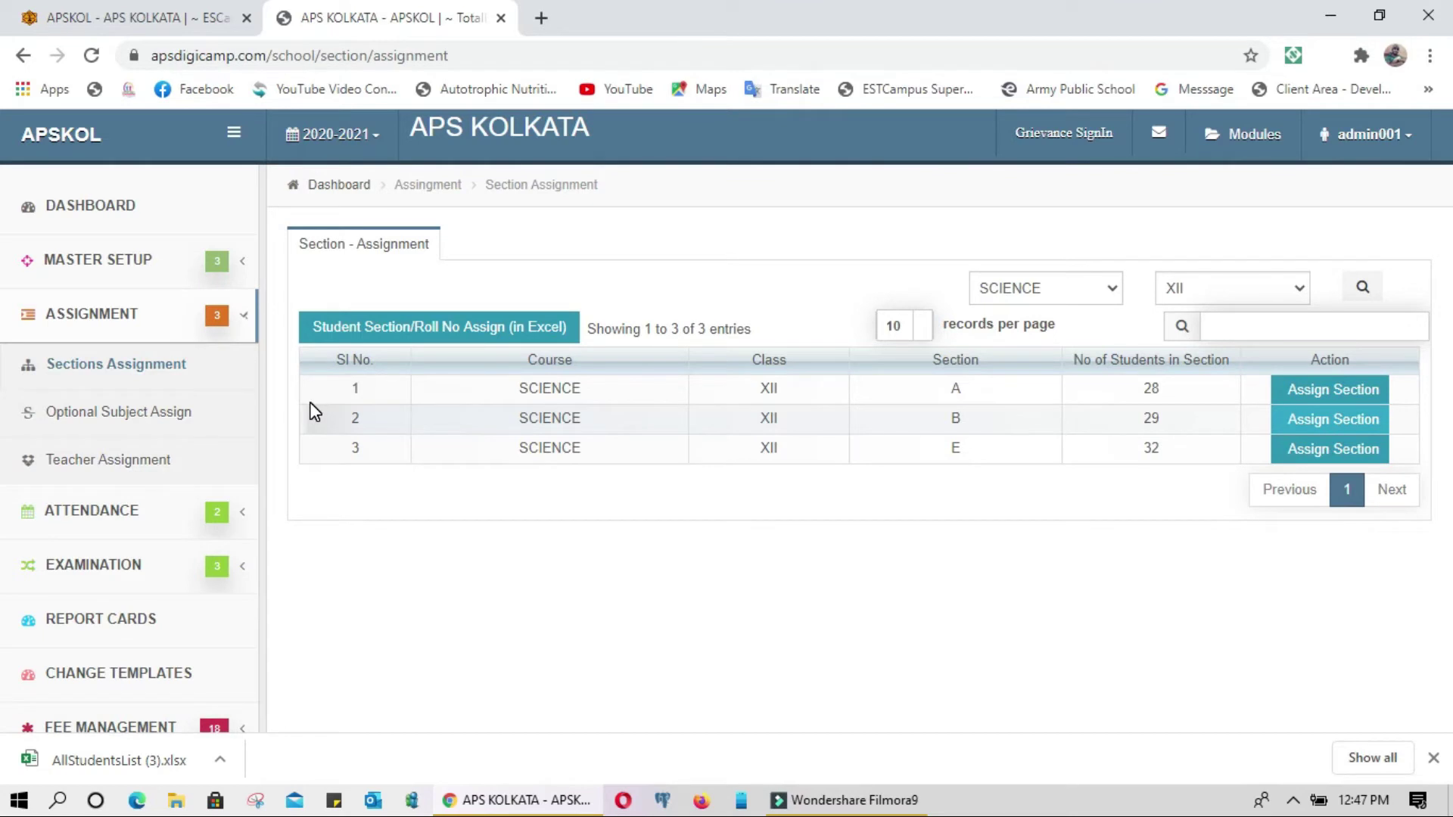
Open the optional subject assignment for SCIENCE, class XI, Section A, and choose optional number 1 with subject BIOLOGY.
click(172, 415)
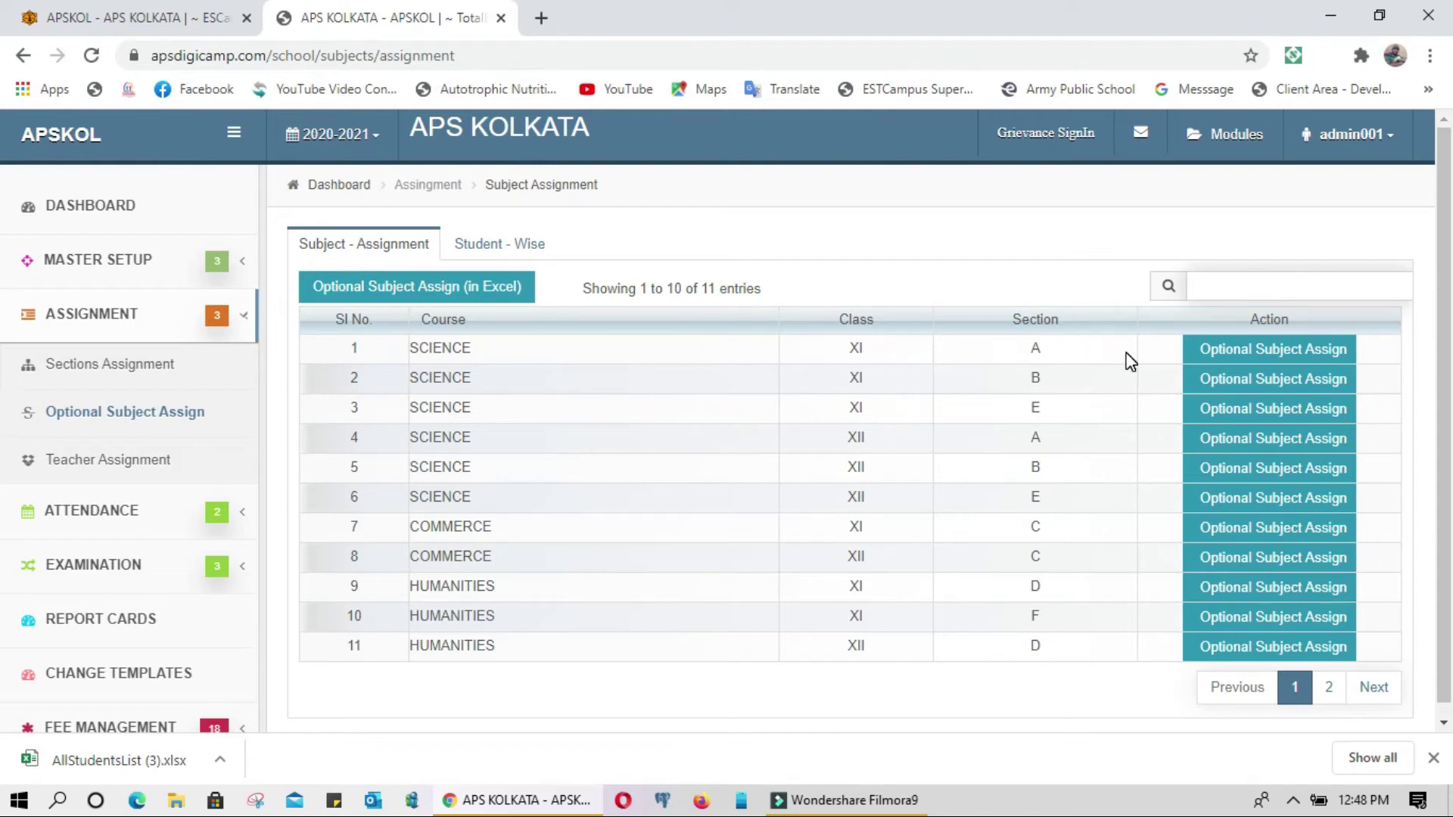
click(1245, 357)
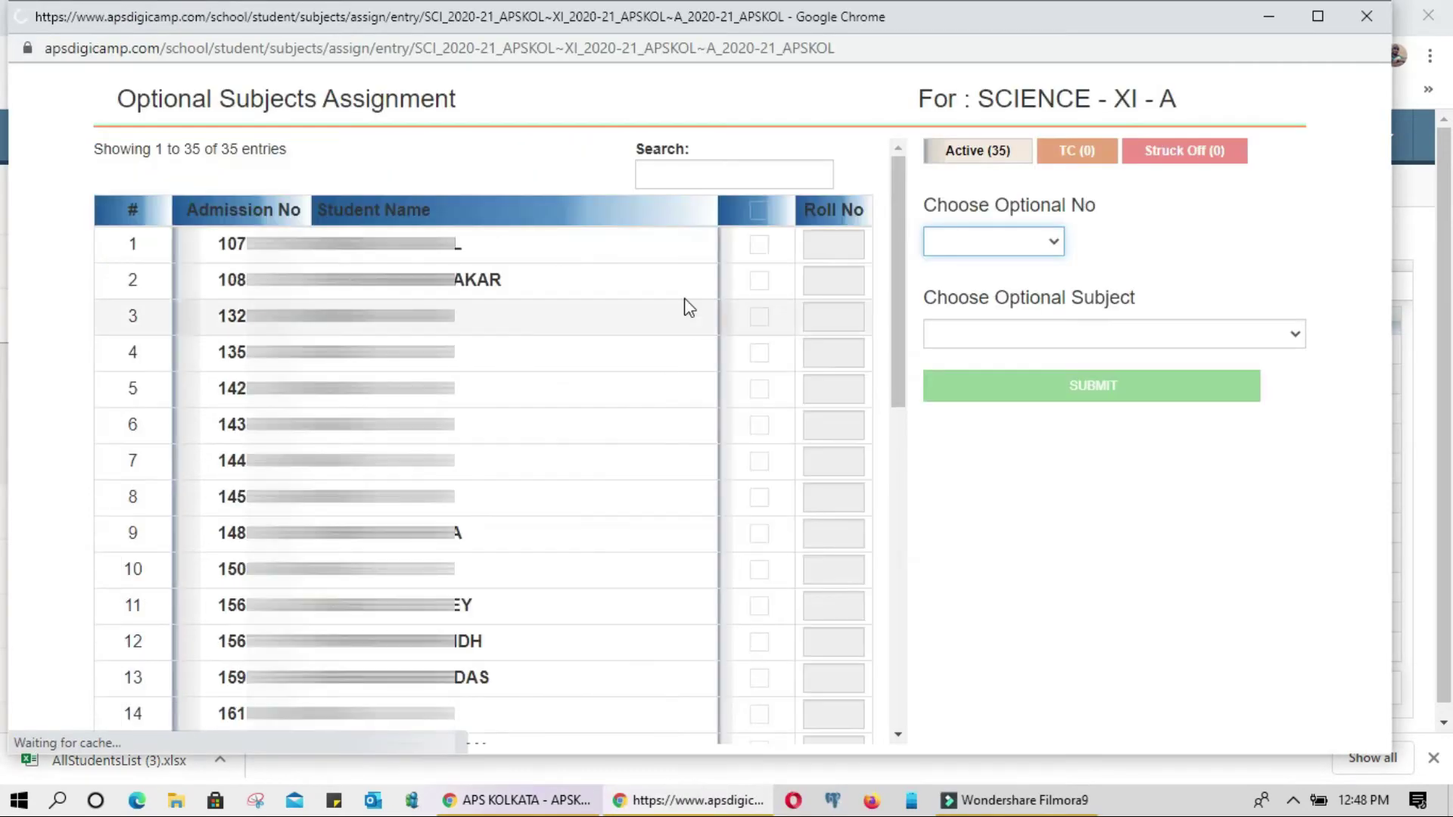
click(1014, 244)
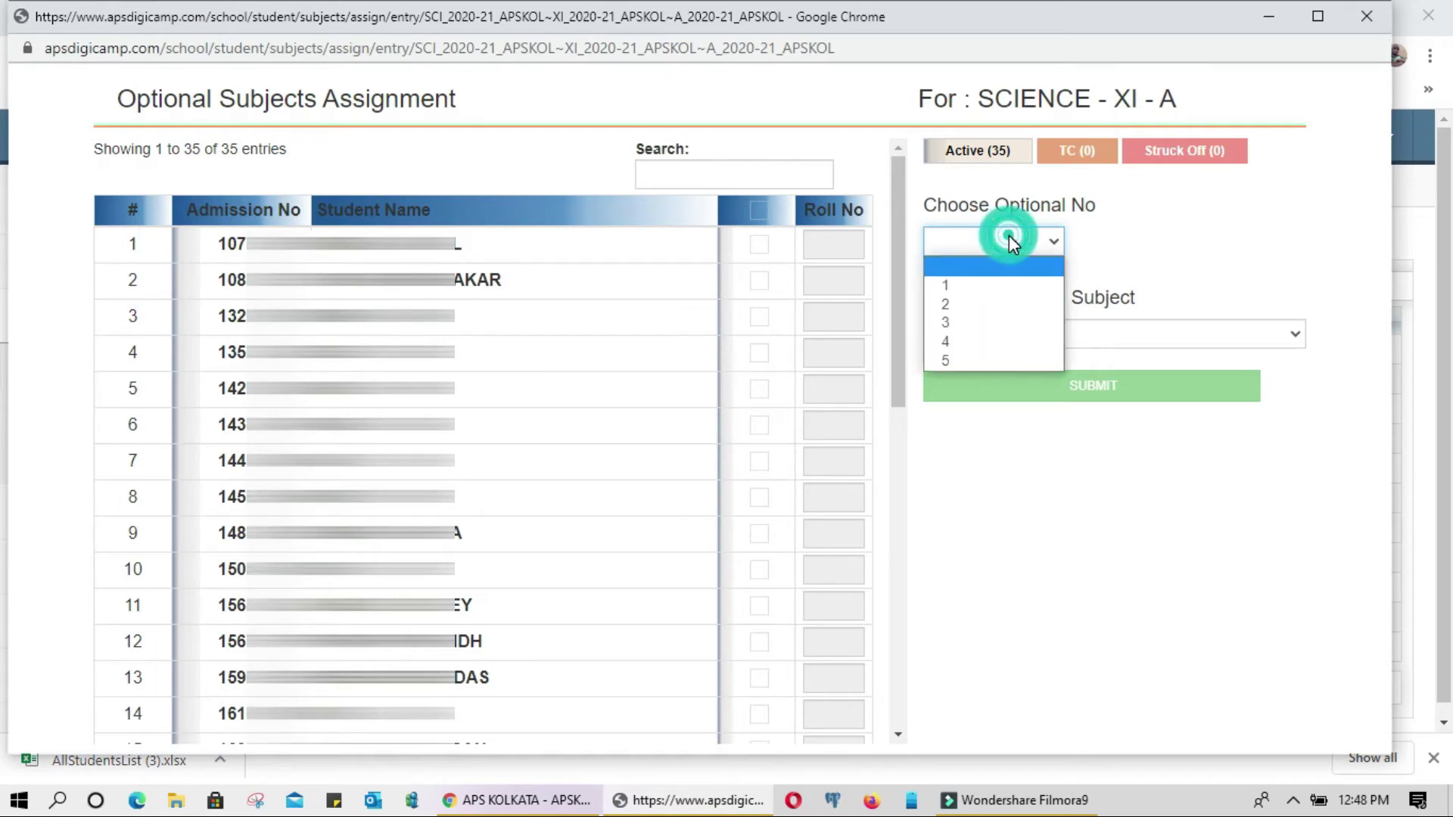
click(949, 286)
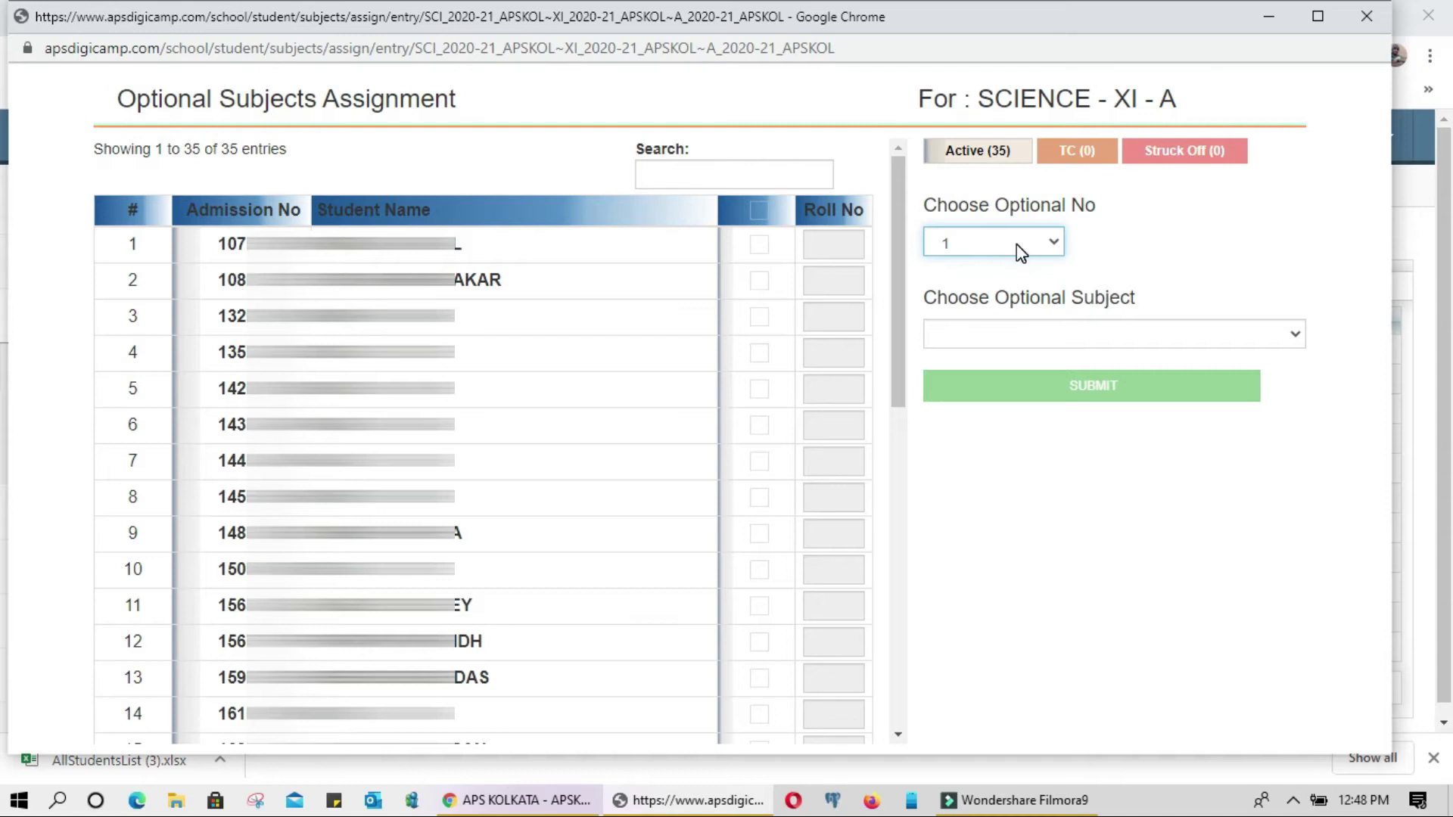
click(999, 343)
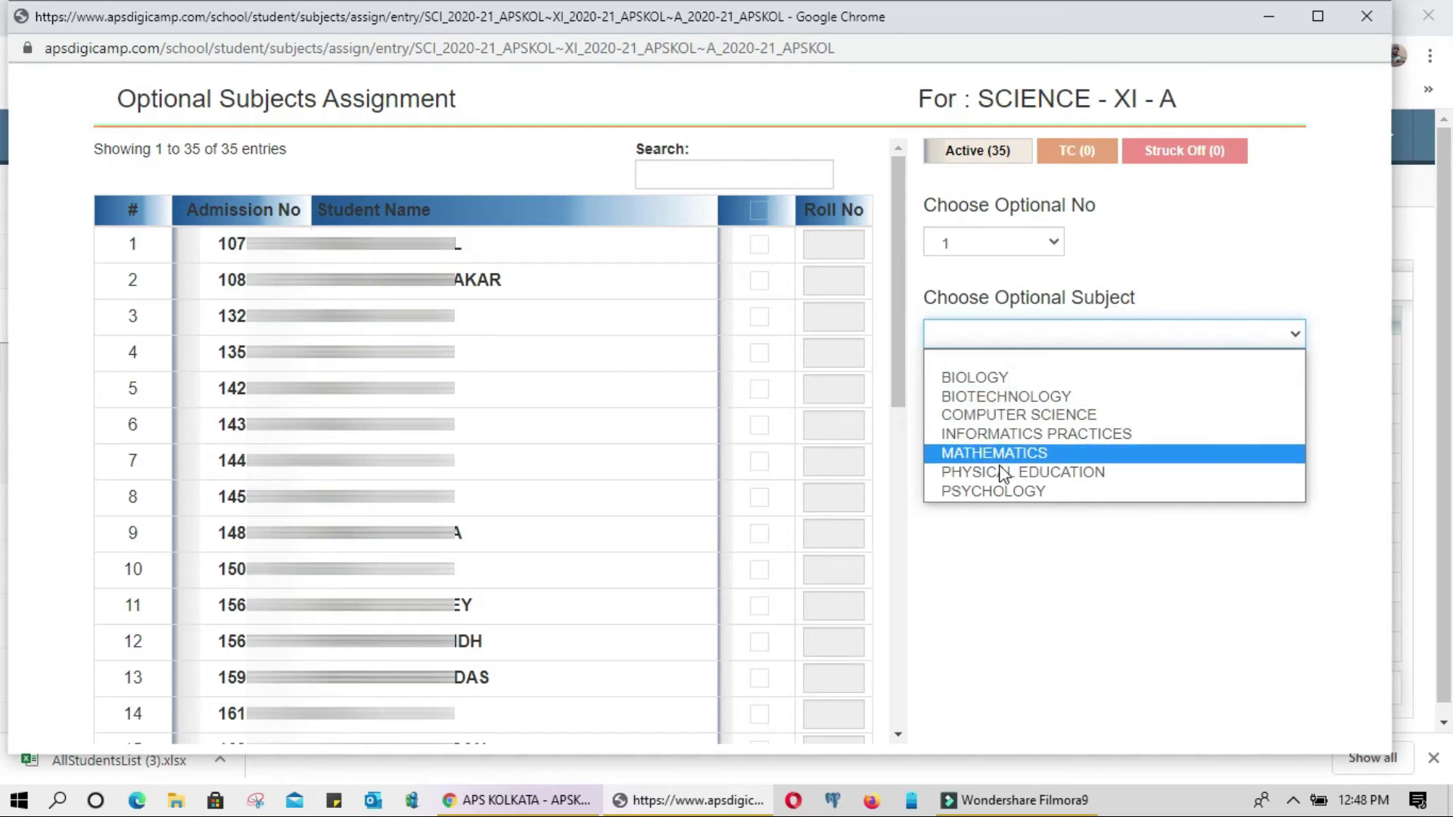
click(1007, 378)
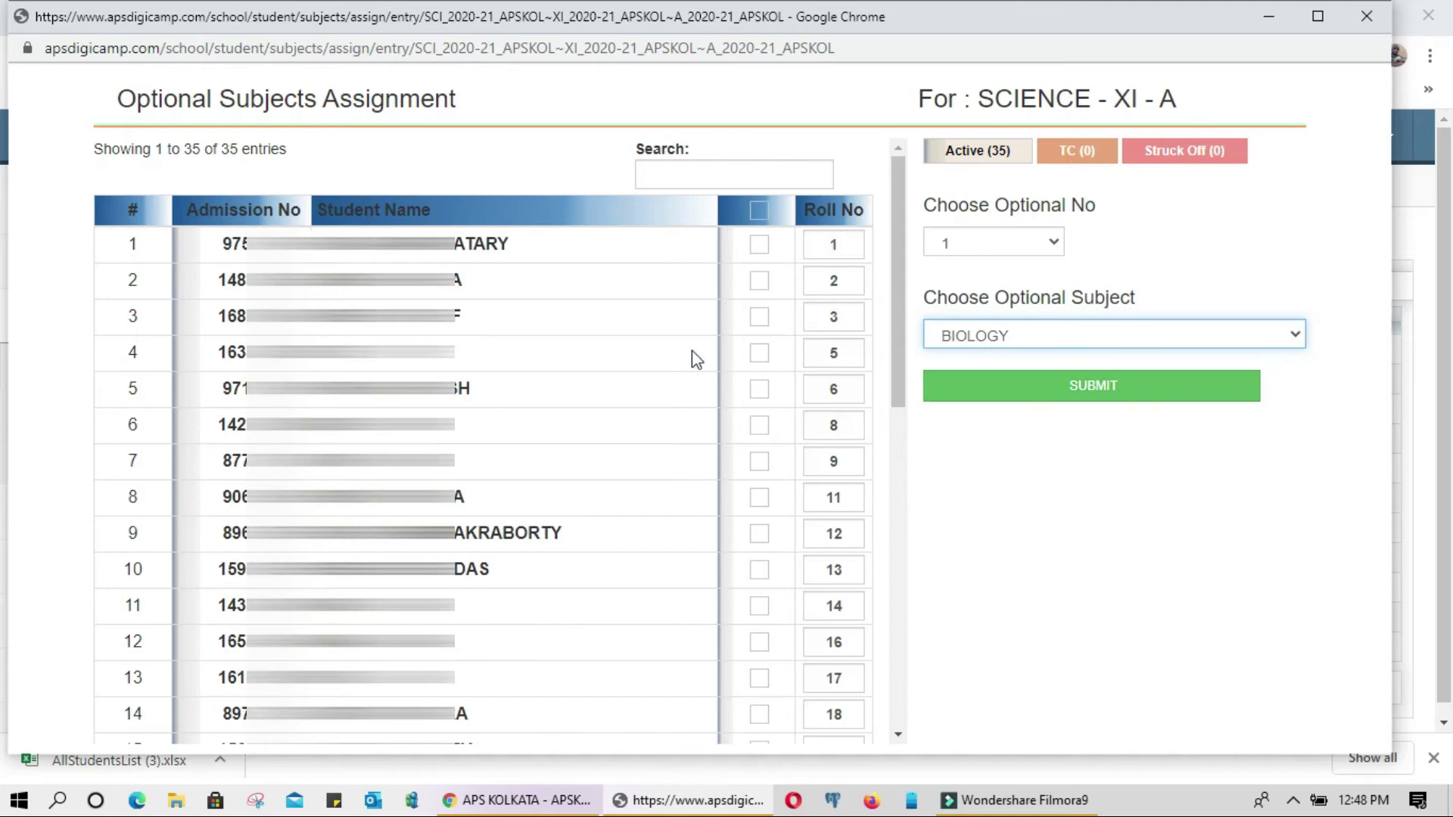
Review the student list, mark the students in rows 8, 15 and 17 for BIOLOGY, and close the window without submitting.
scroll(690, 575, down, 6)
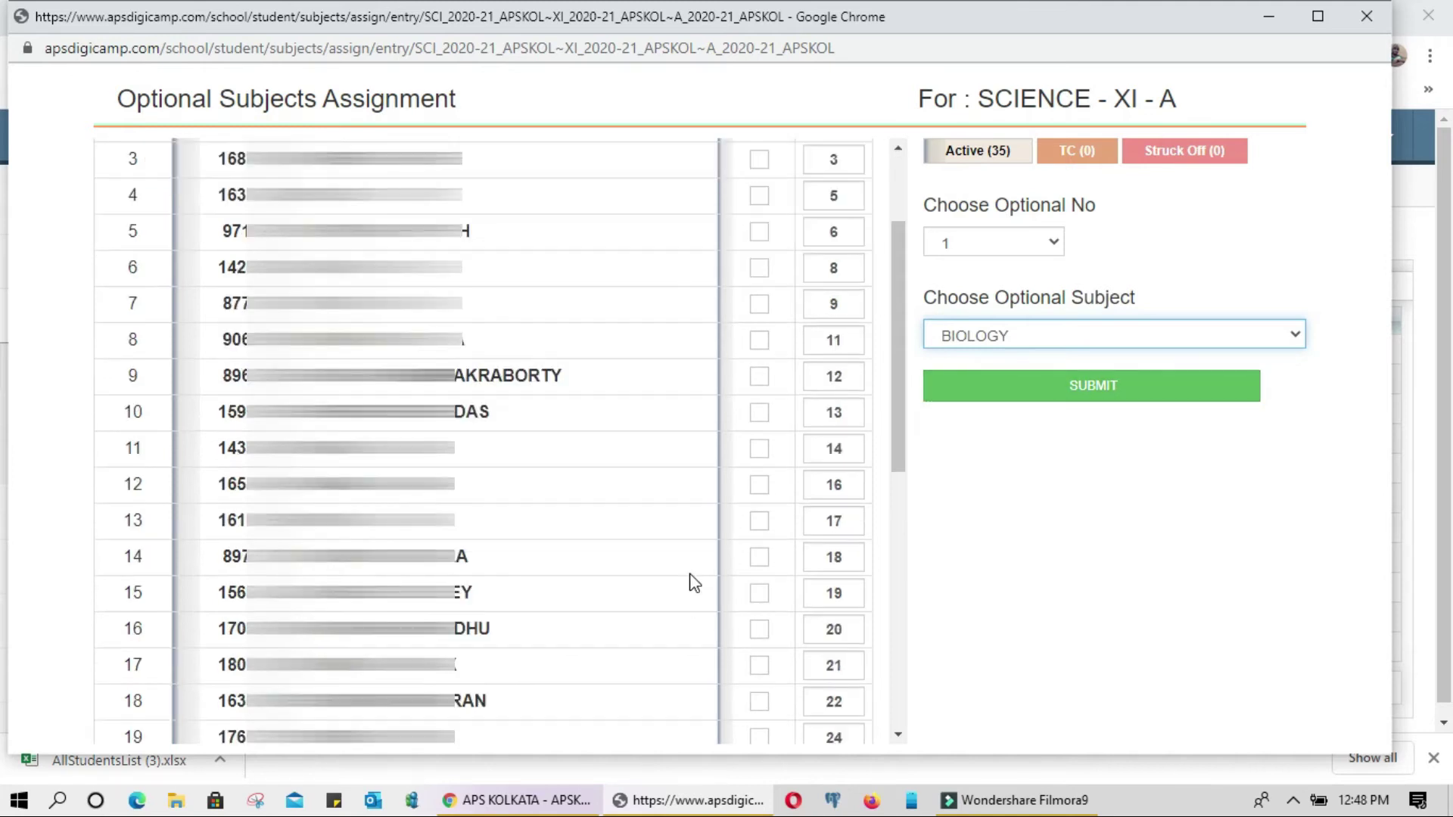
scroll(695, 583, down, 3)
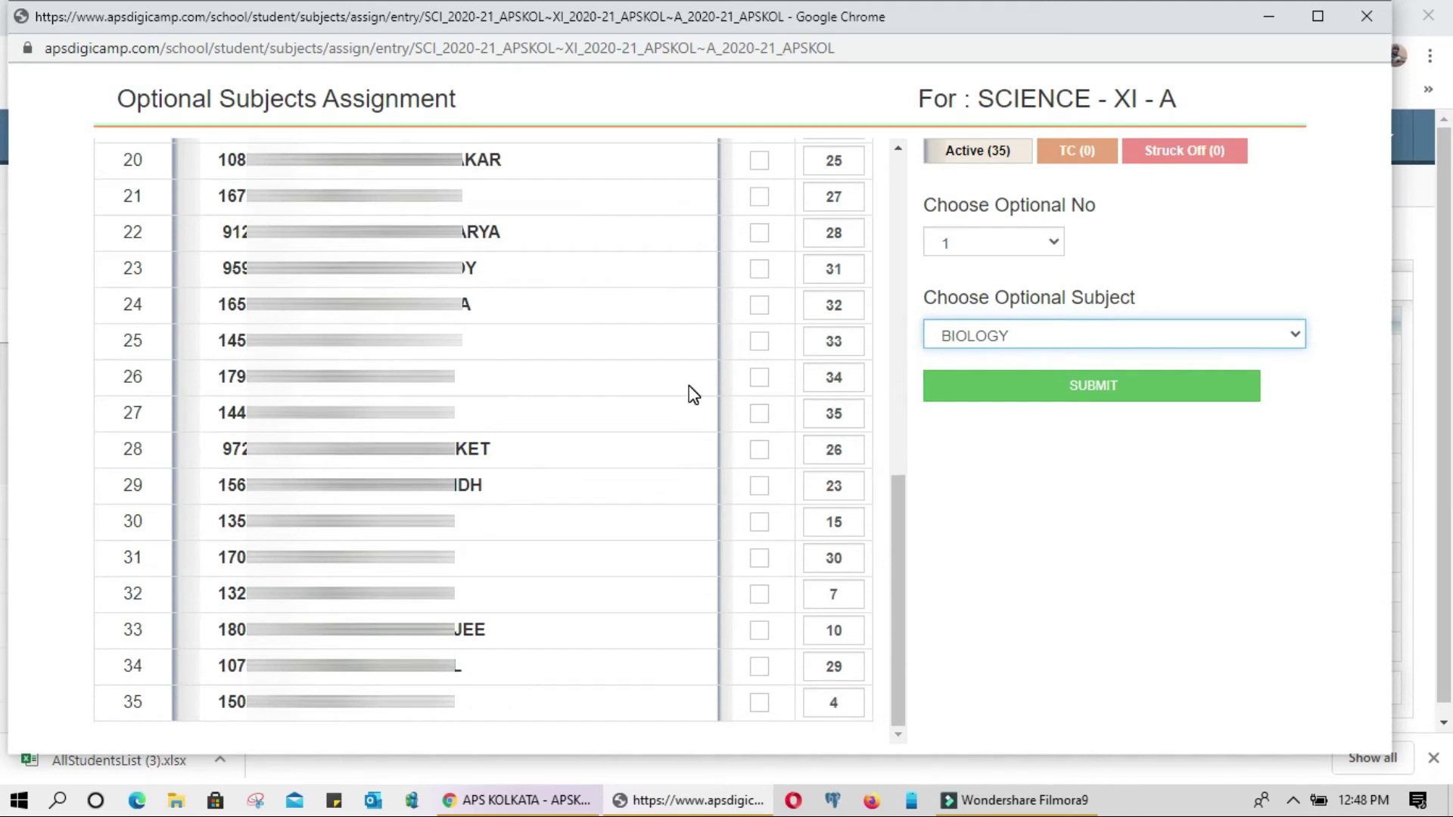
scroll(693, 393, up, 7)
click(760, 309)
scroll(763, 318, up, 3)
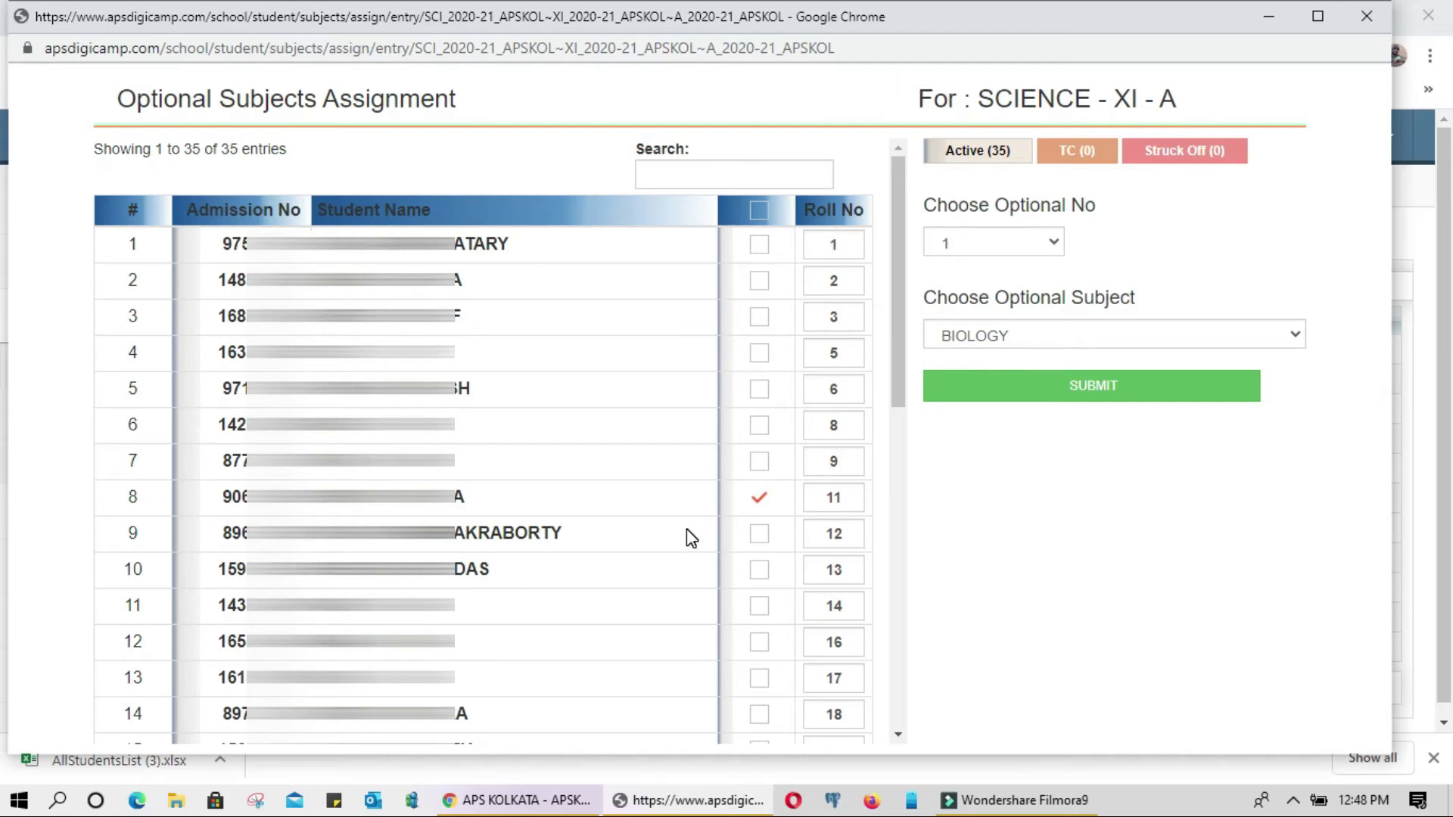
scroll(688, 529, down, 3)
click(759, 503)
click(761, 577)
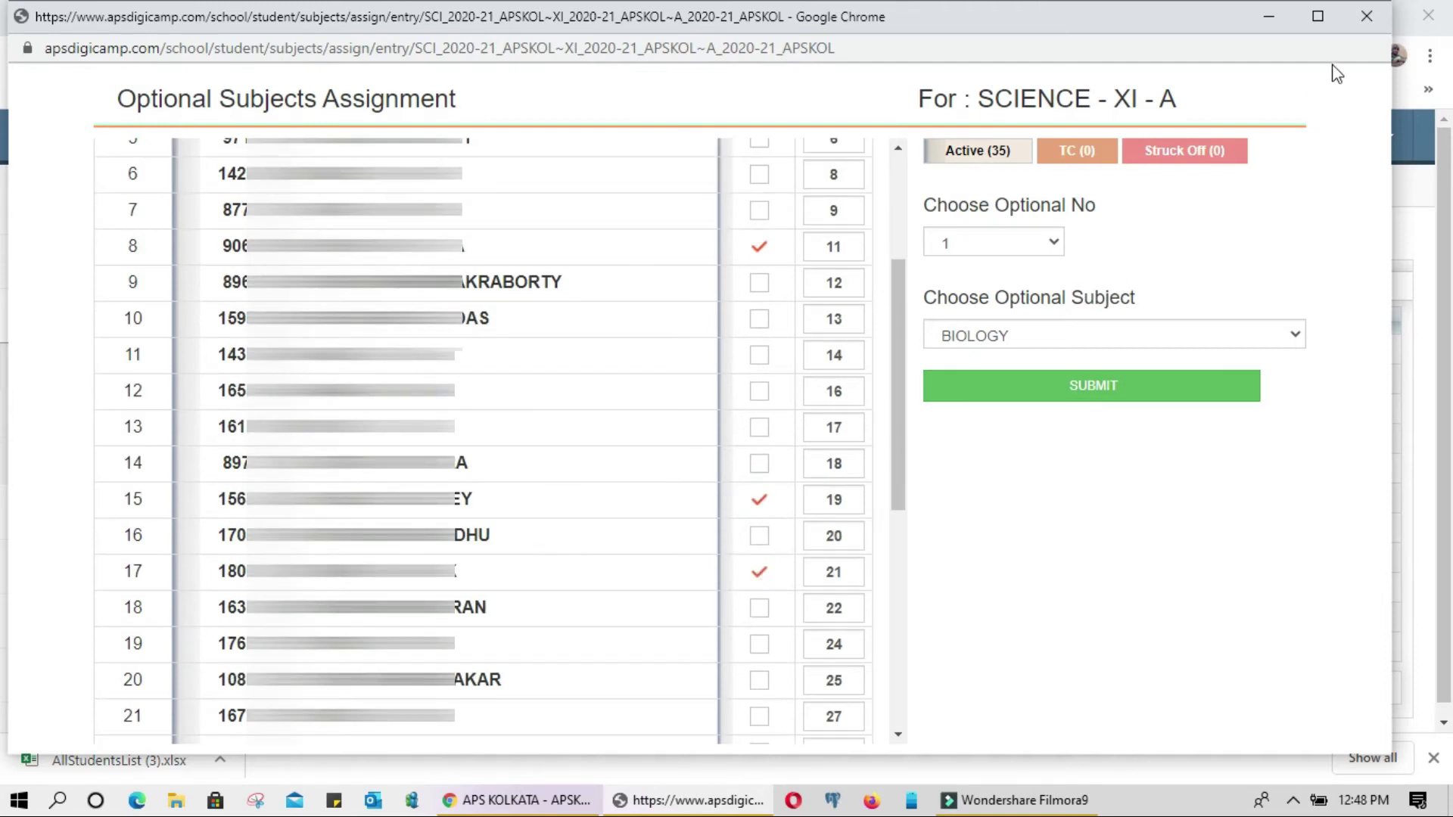
click(1357, 29)
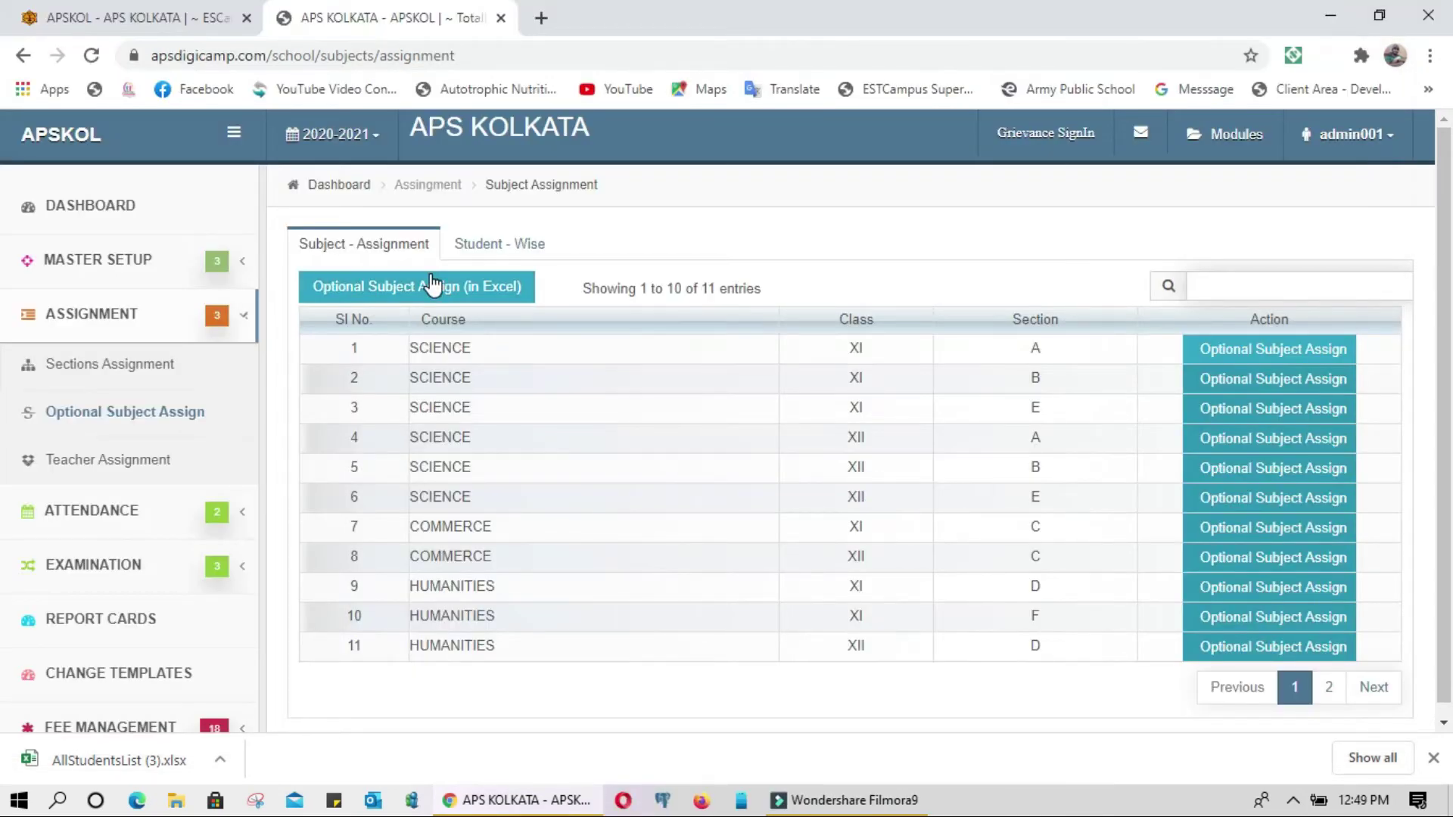
Open the Excel-based optional subject assignment and select course SCIENCE, class XI.
click(403, 292)
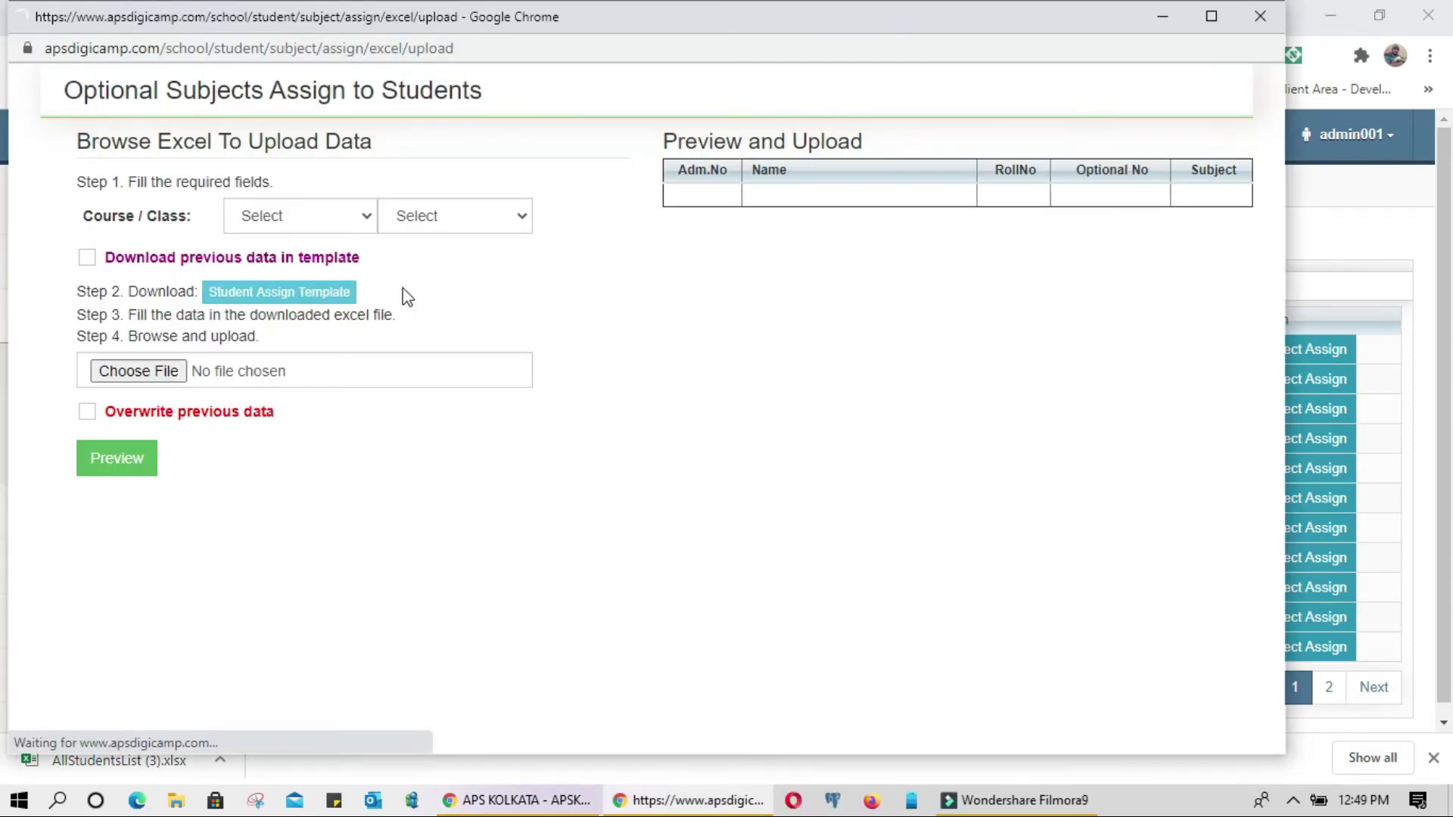
click(271, 219)
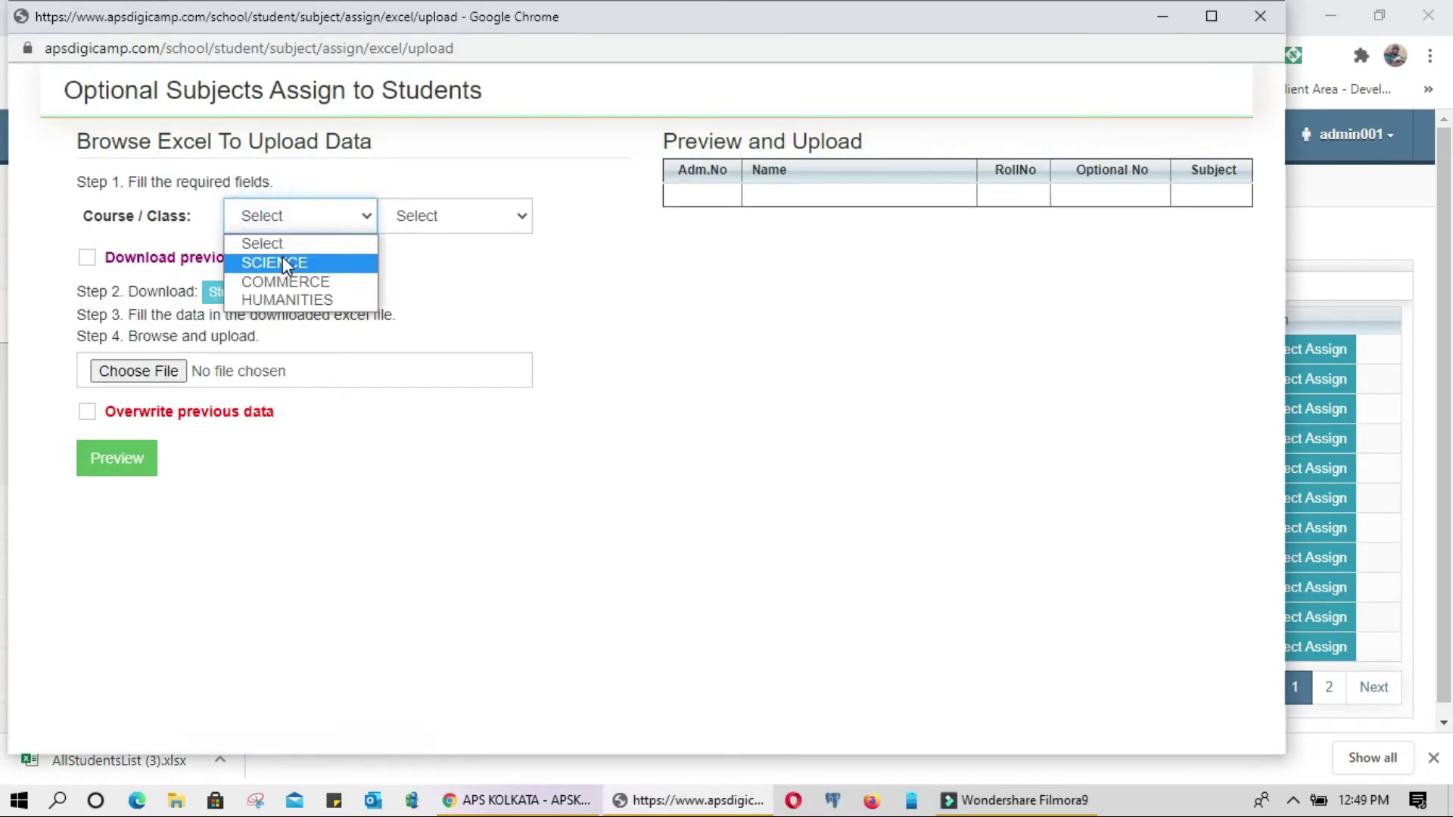
click(283, 256)
click(469, 216)
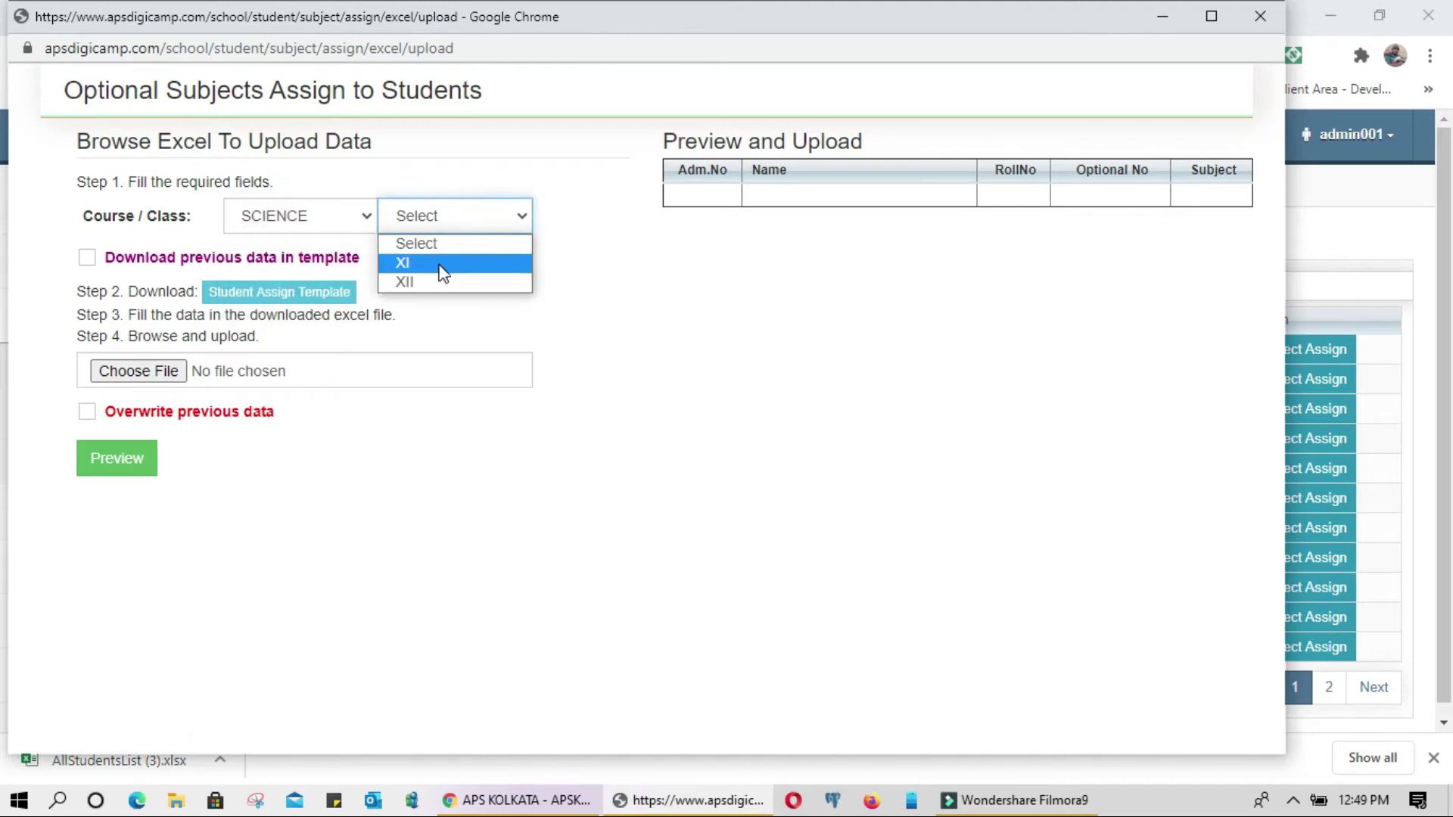
click(438, 264)
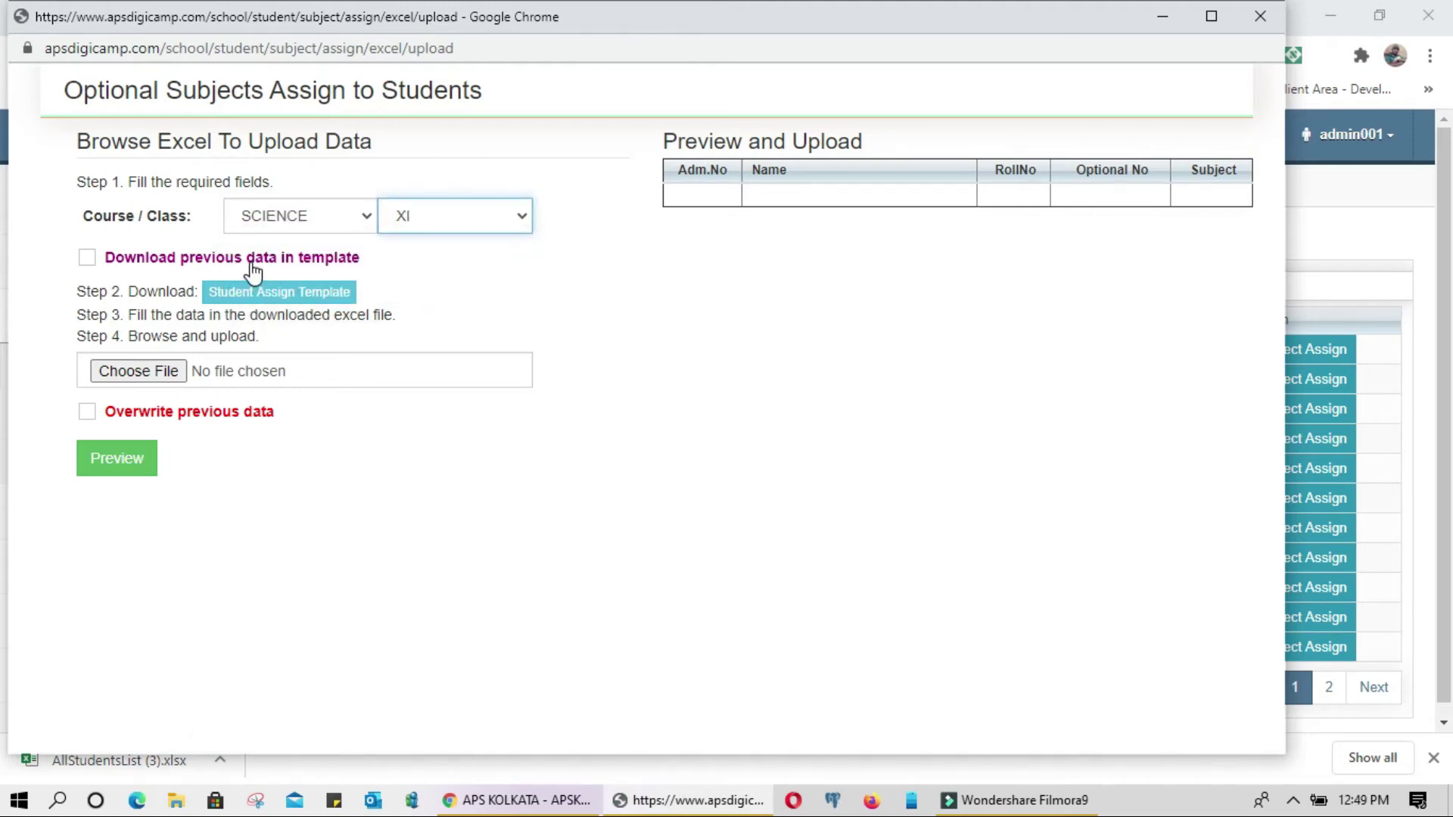
Turn the option to download previous data in the template on and back off, and close the upload window.
click(87, 262)
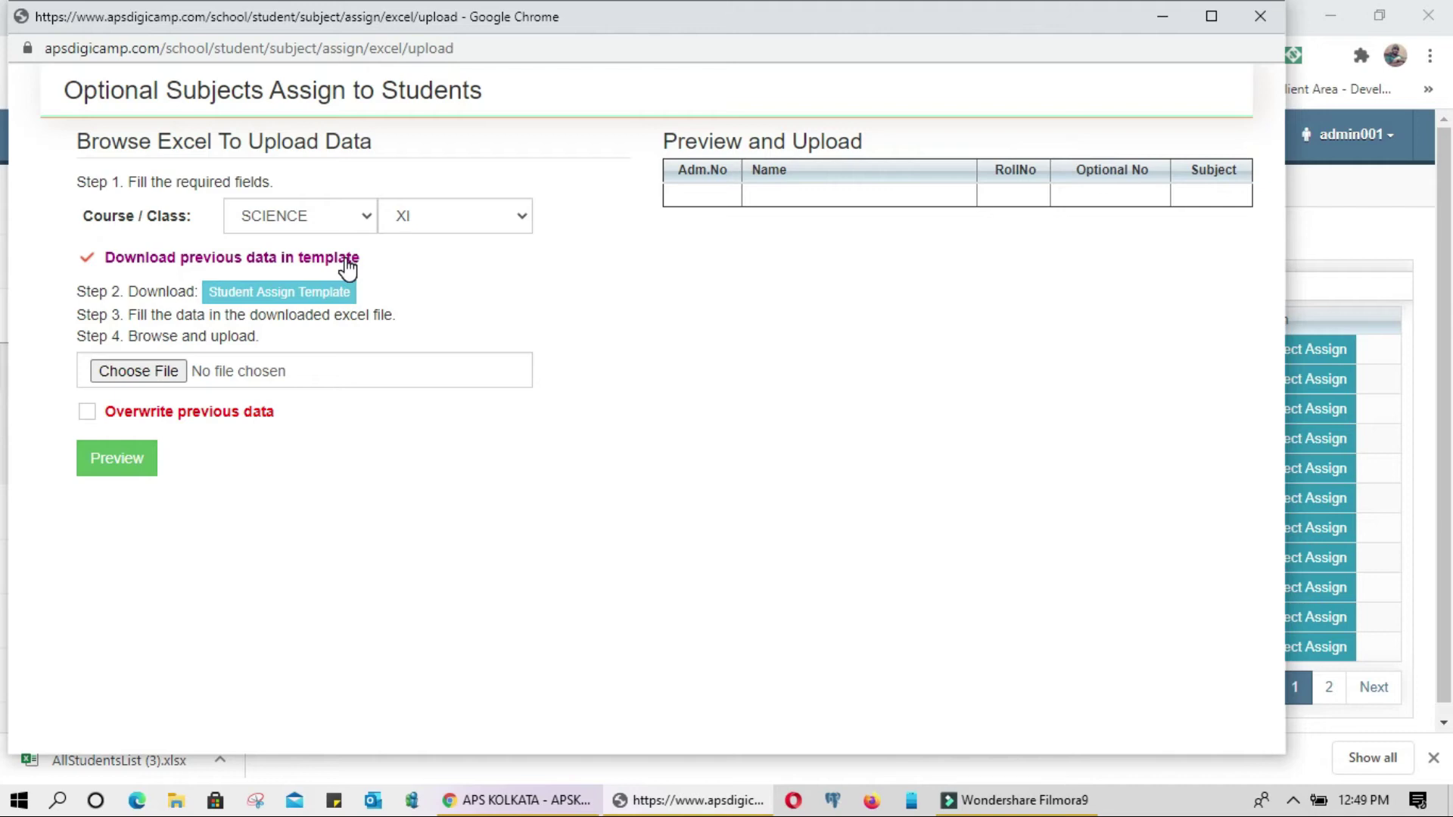
click(90, 261)
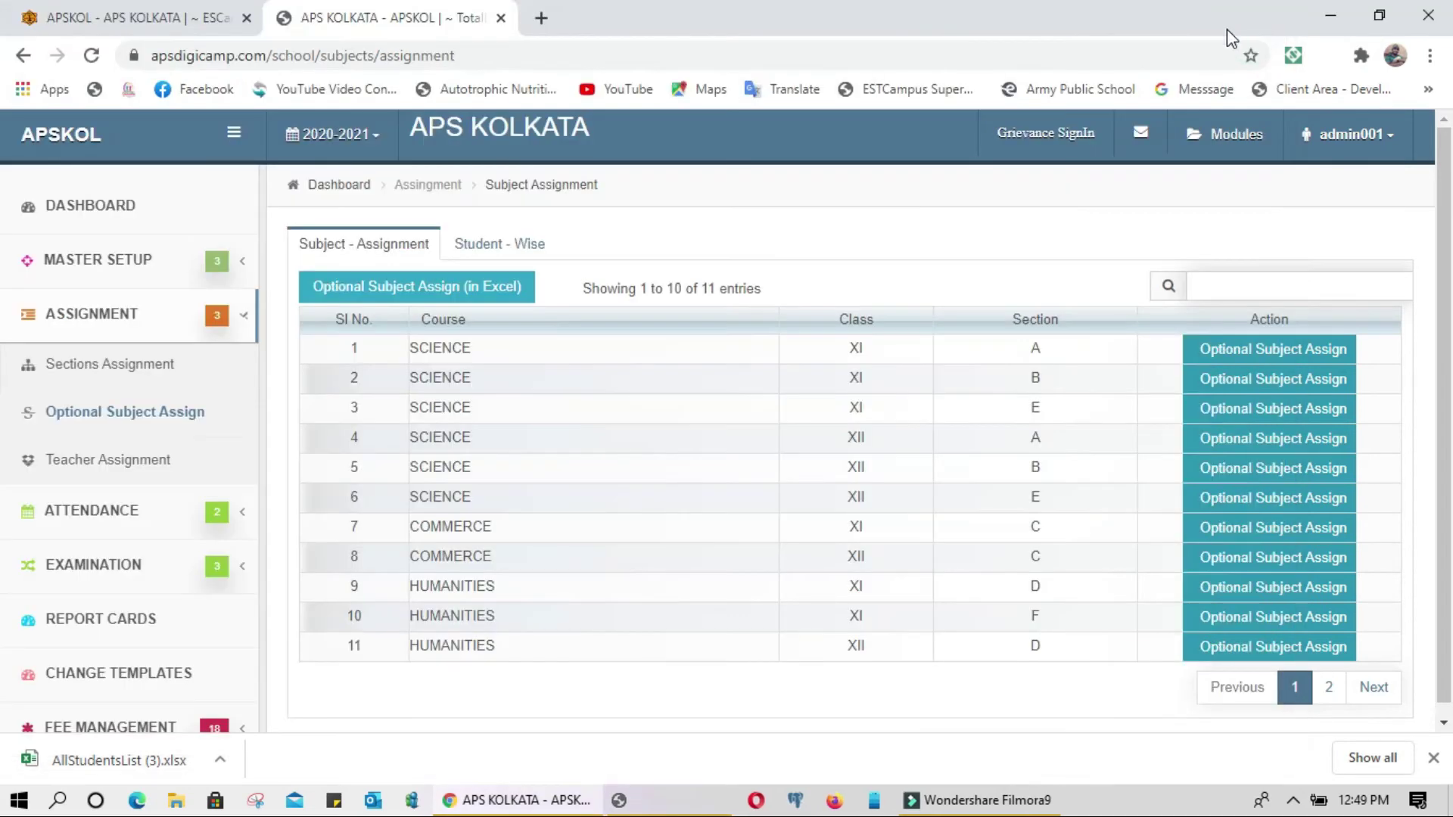
click(1259, 17)
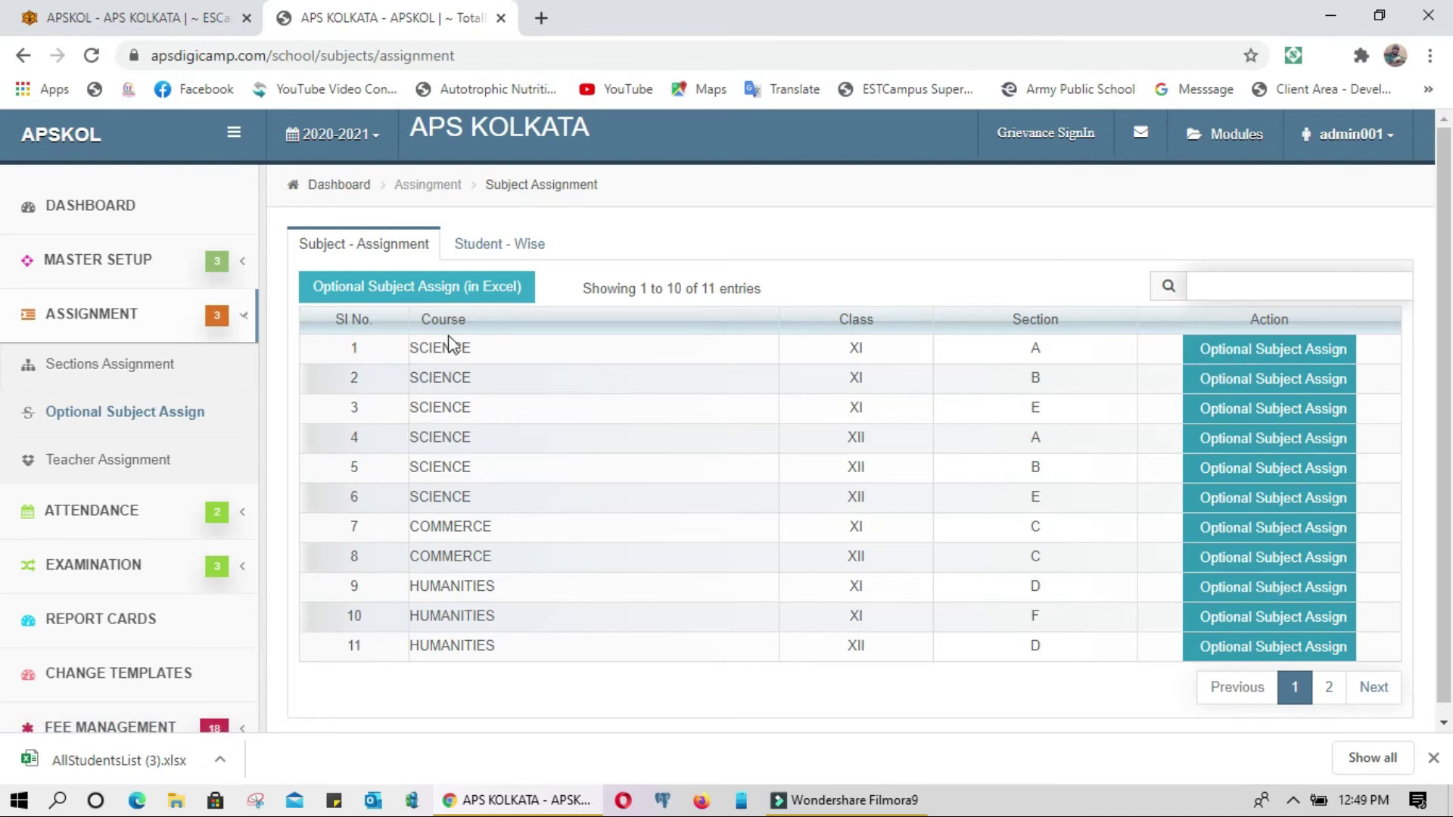
Open the student-wise subject assignment and view the compulsory and optional subjects of the first and eleventh listed students.
click(494, 244)
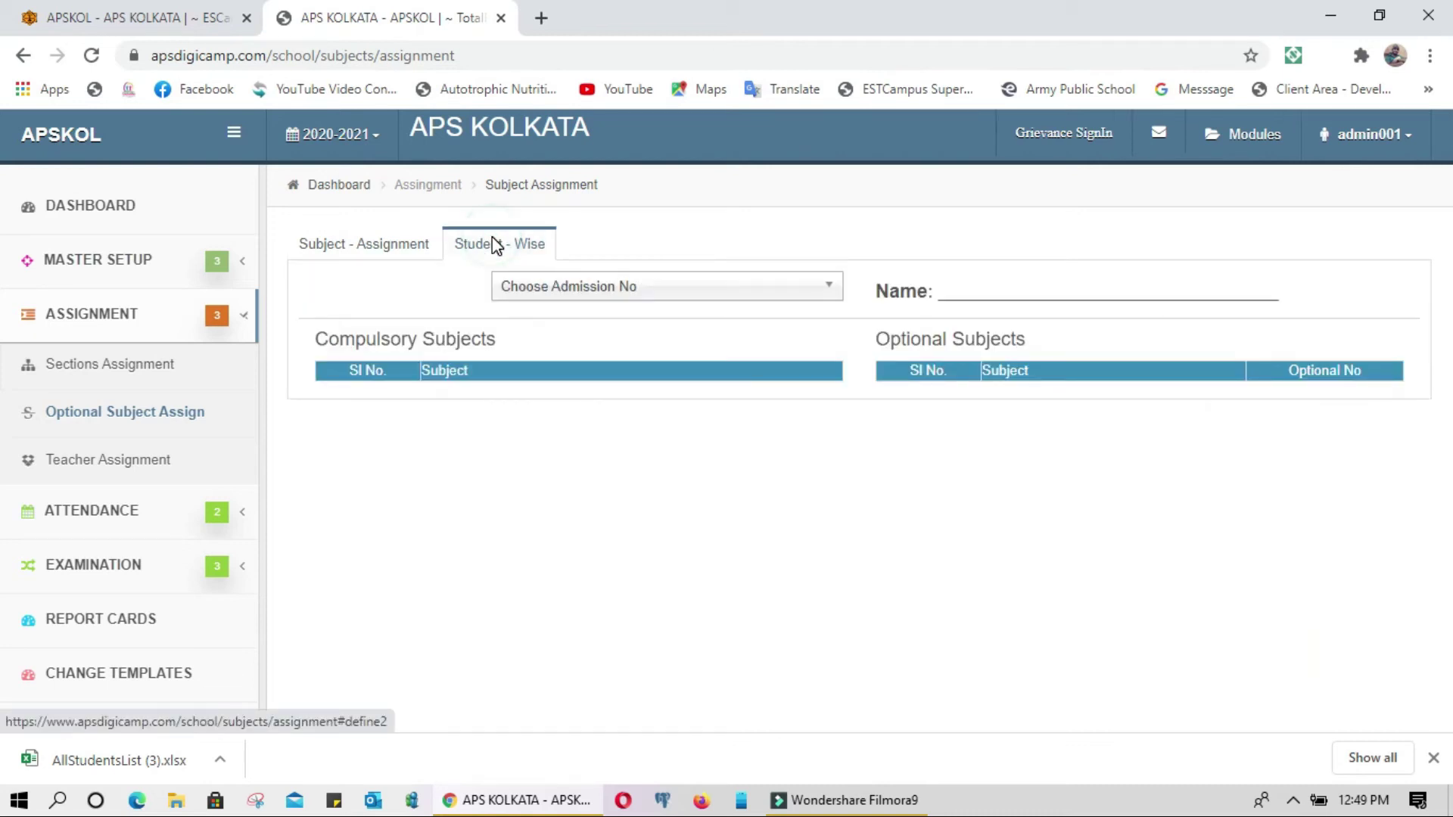
click(721, 292)
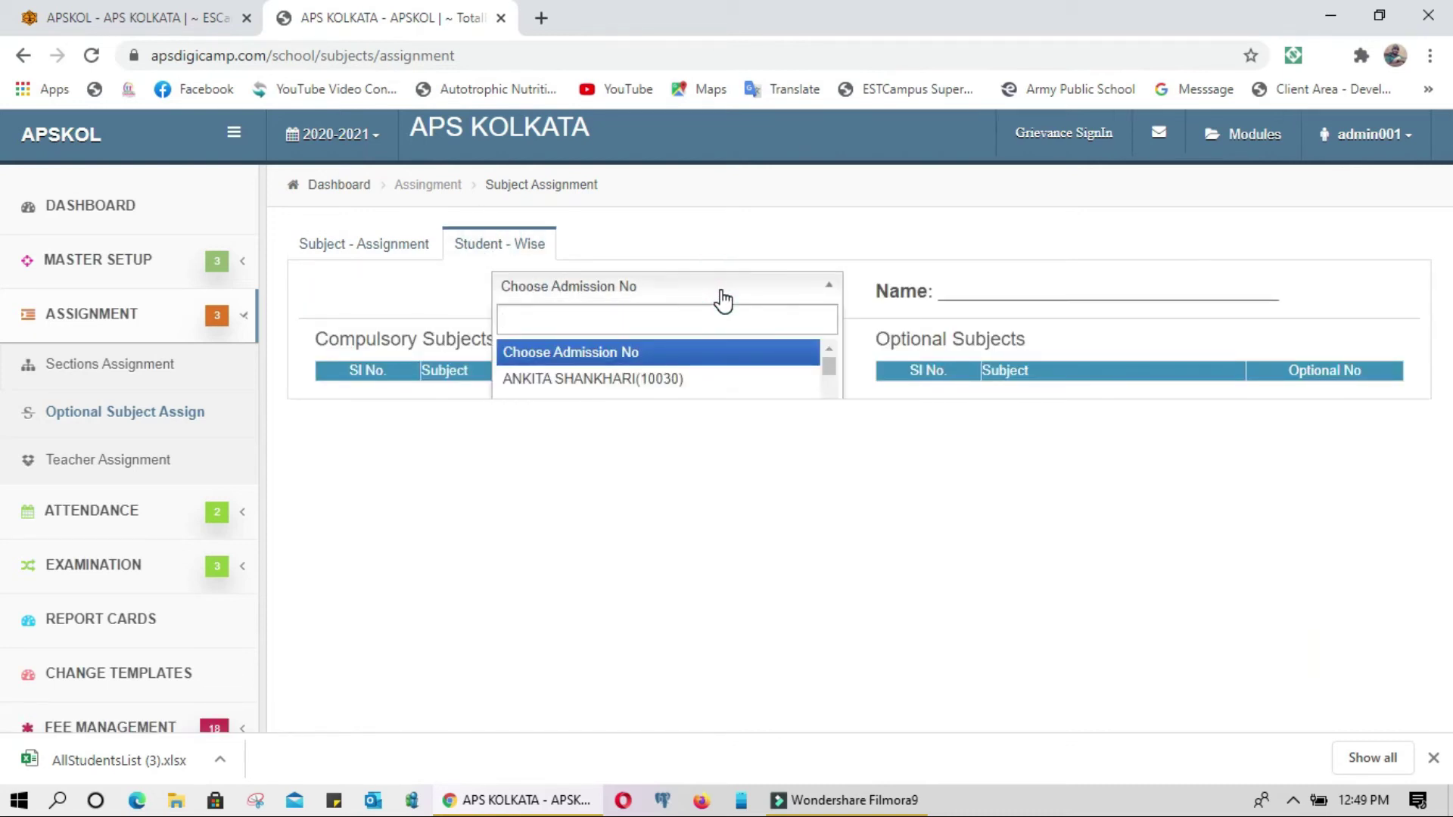
click(584, 380)
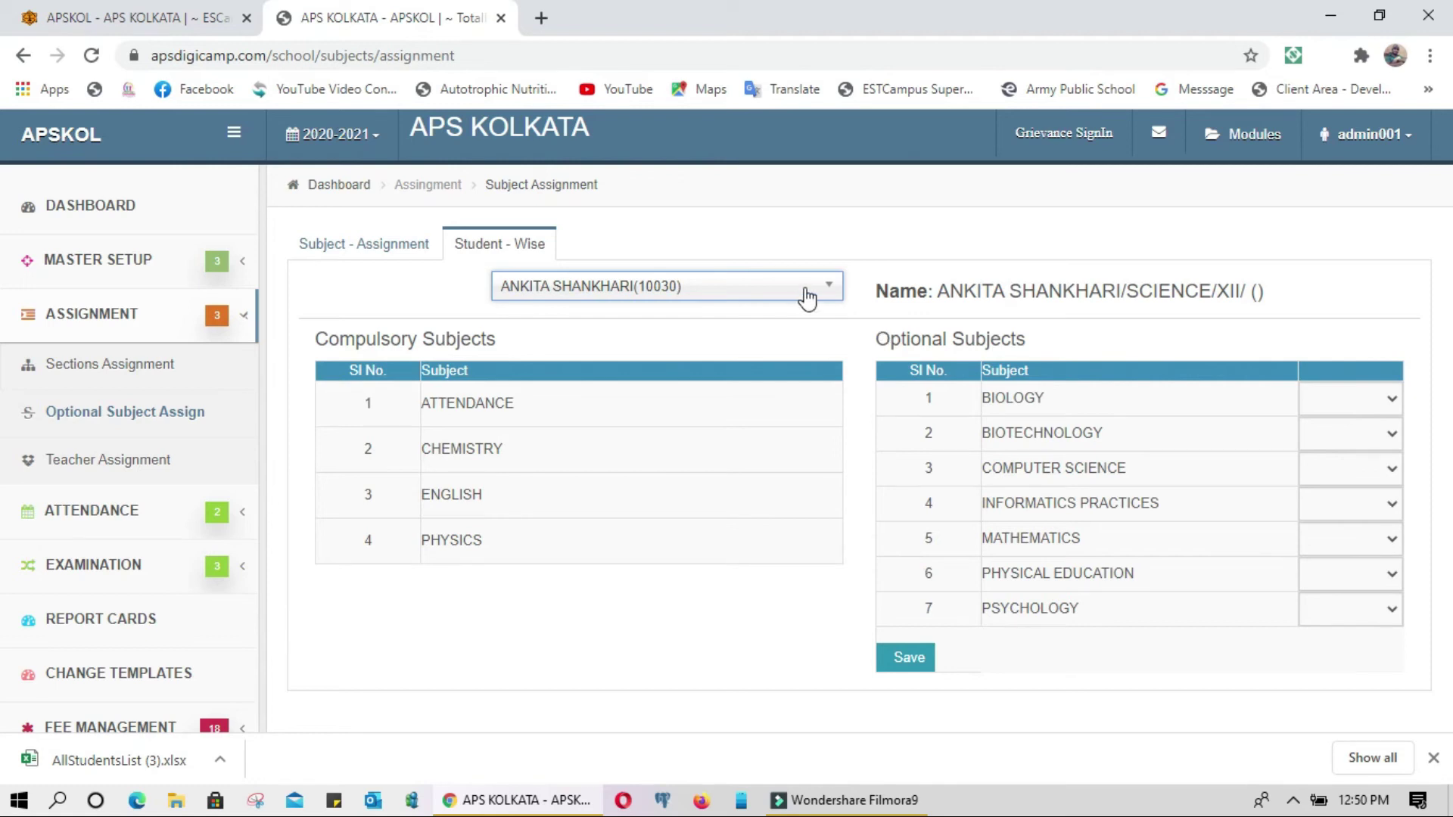
click(810, 296)
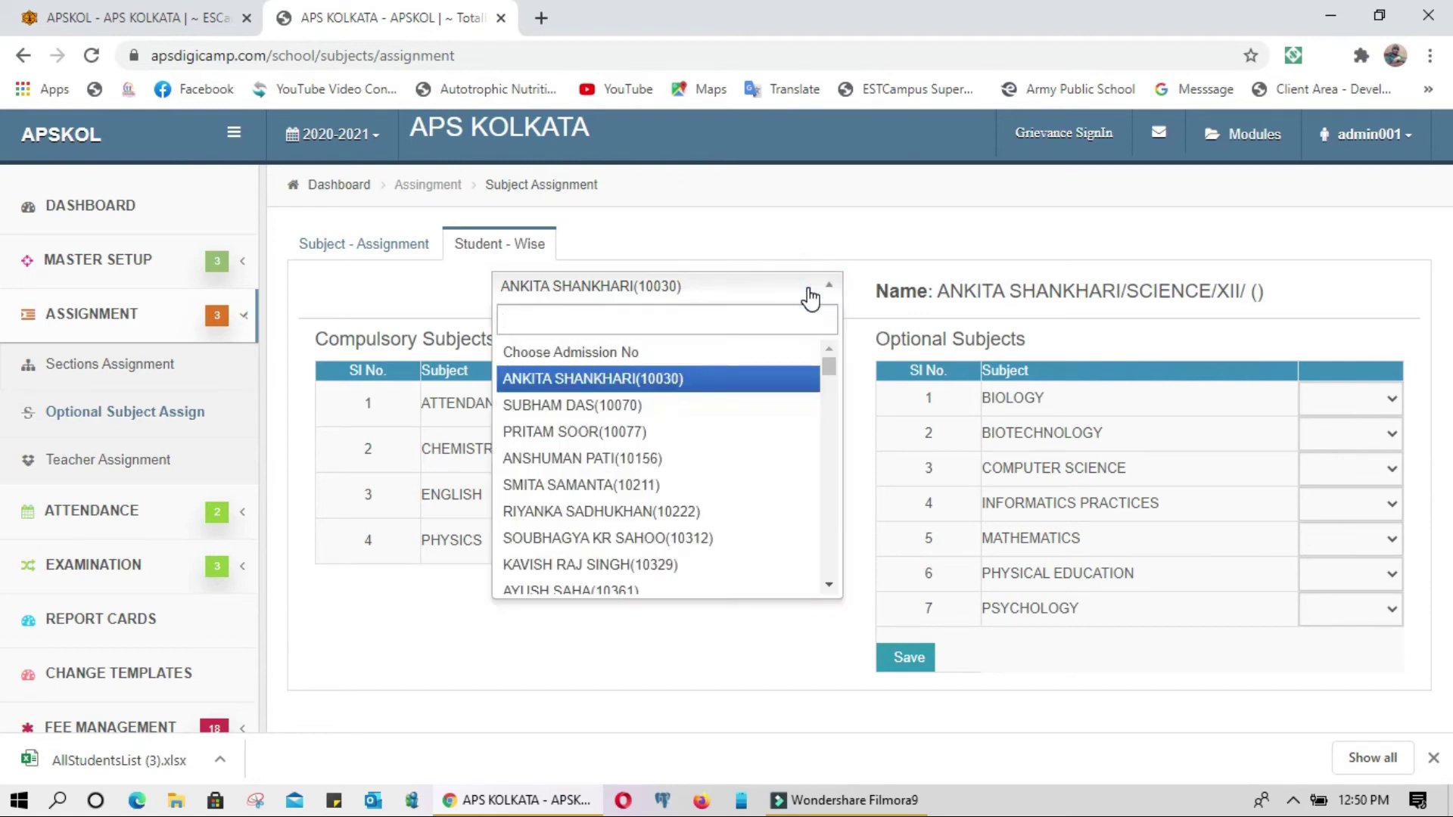
scroll(671, 521, down, 2)
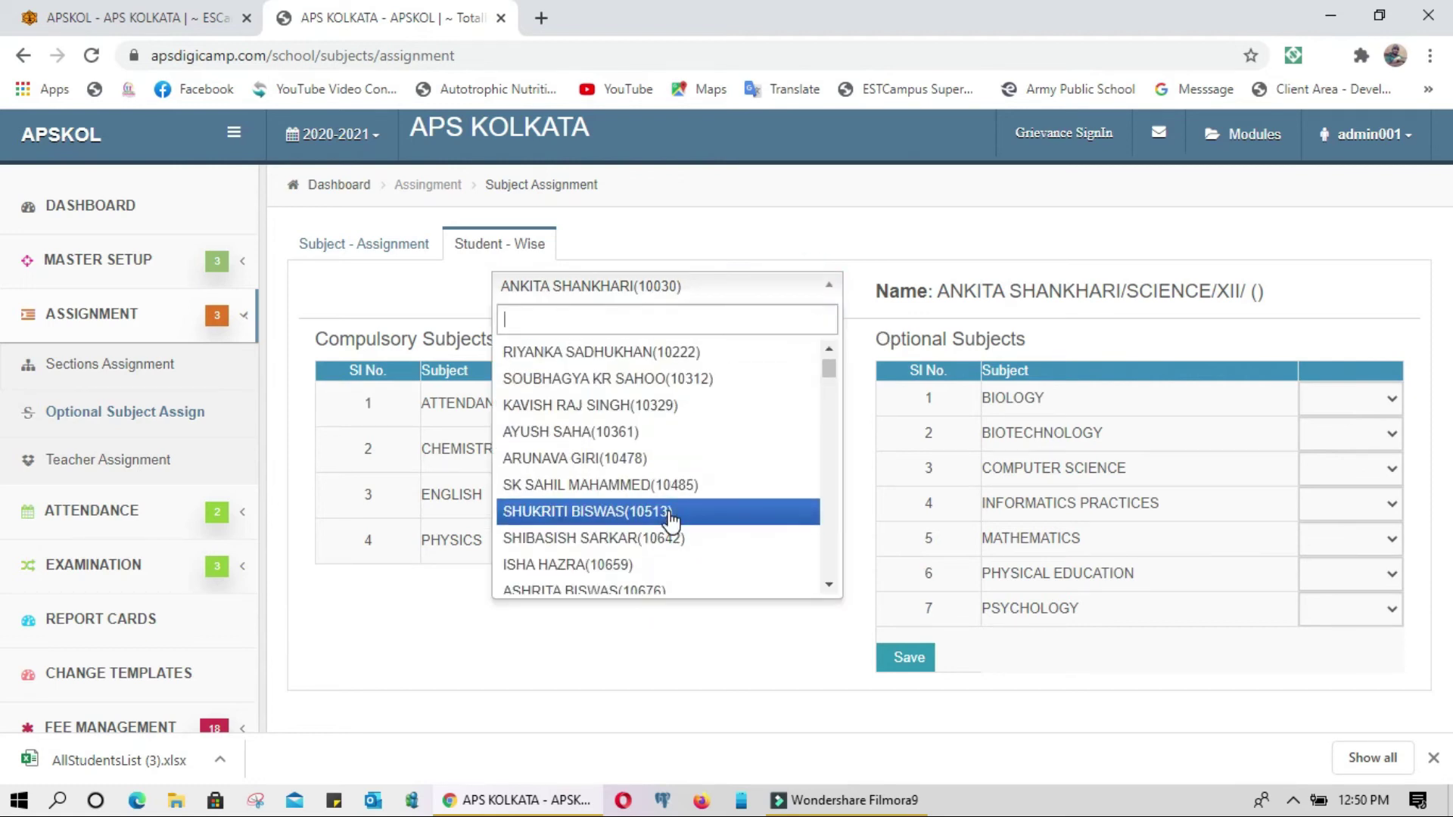
click(660, 485)
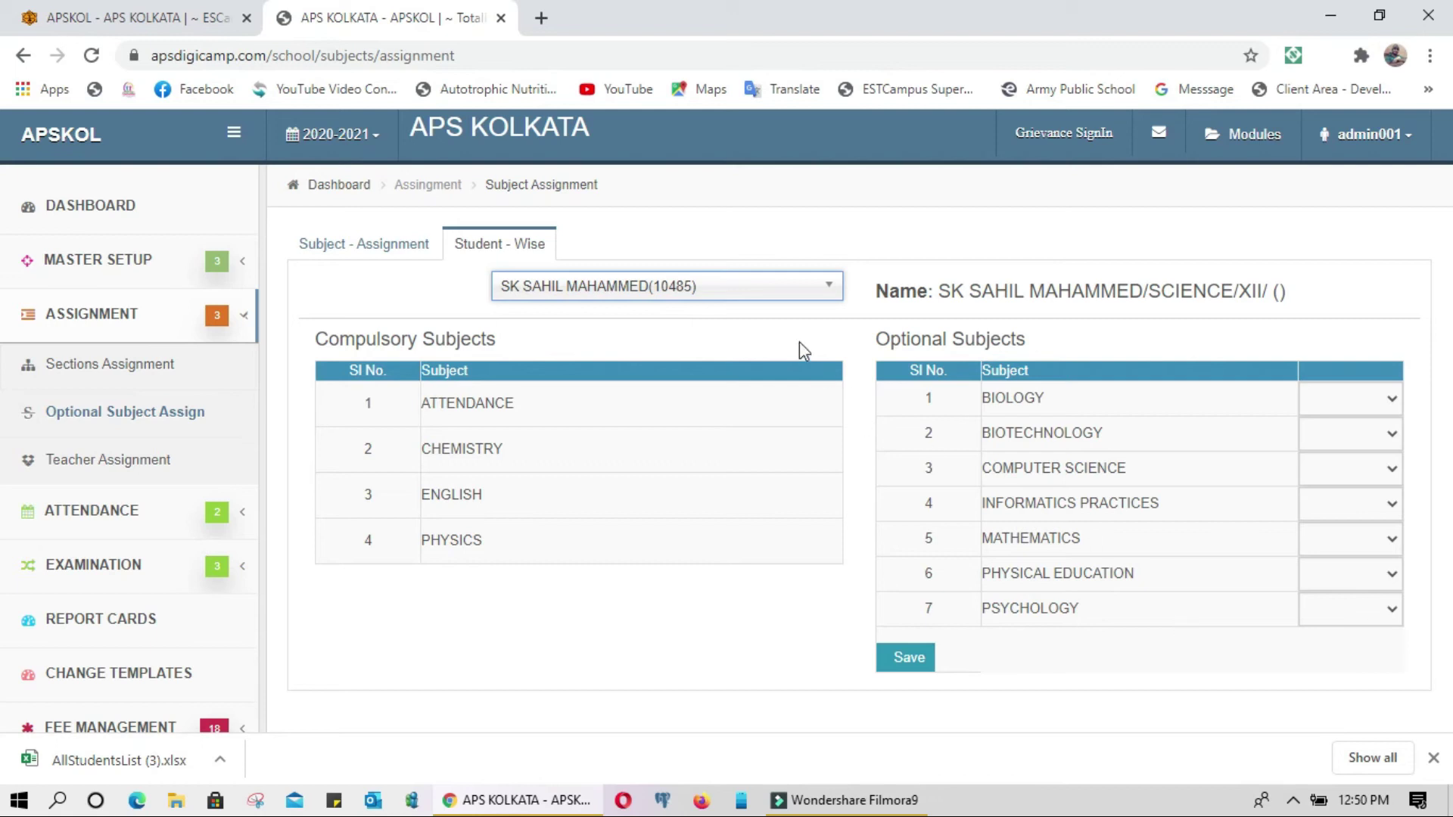
Set BIOLOGY as optional subject 1 and INFORMATICS PRACTICES as 2 for the selected student, and return to the section list without saving.
double_click(1249, 291)
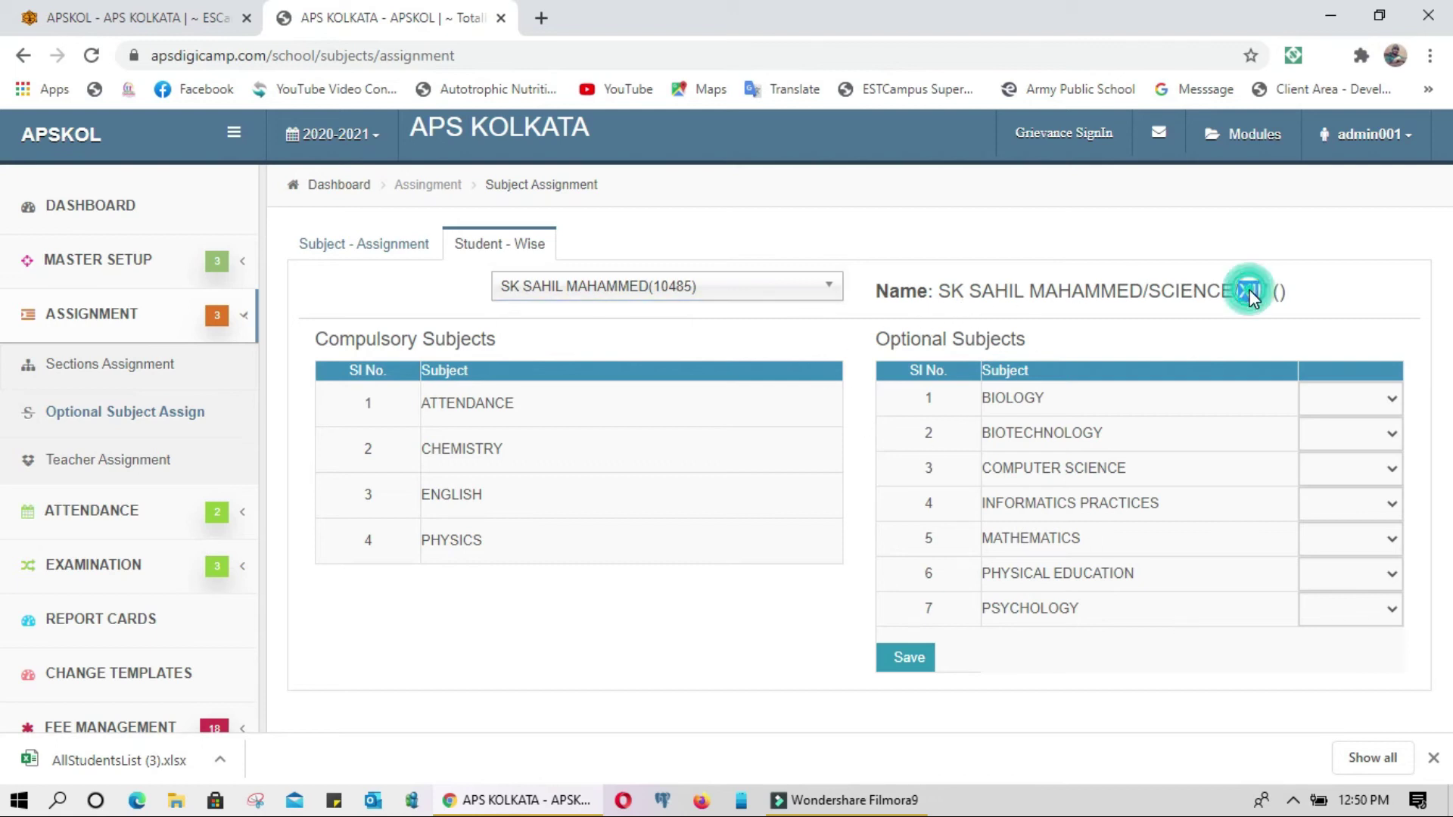
click(1162, 325)
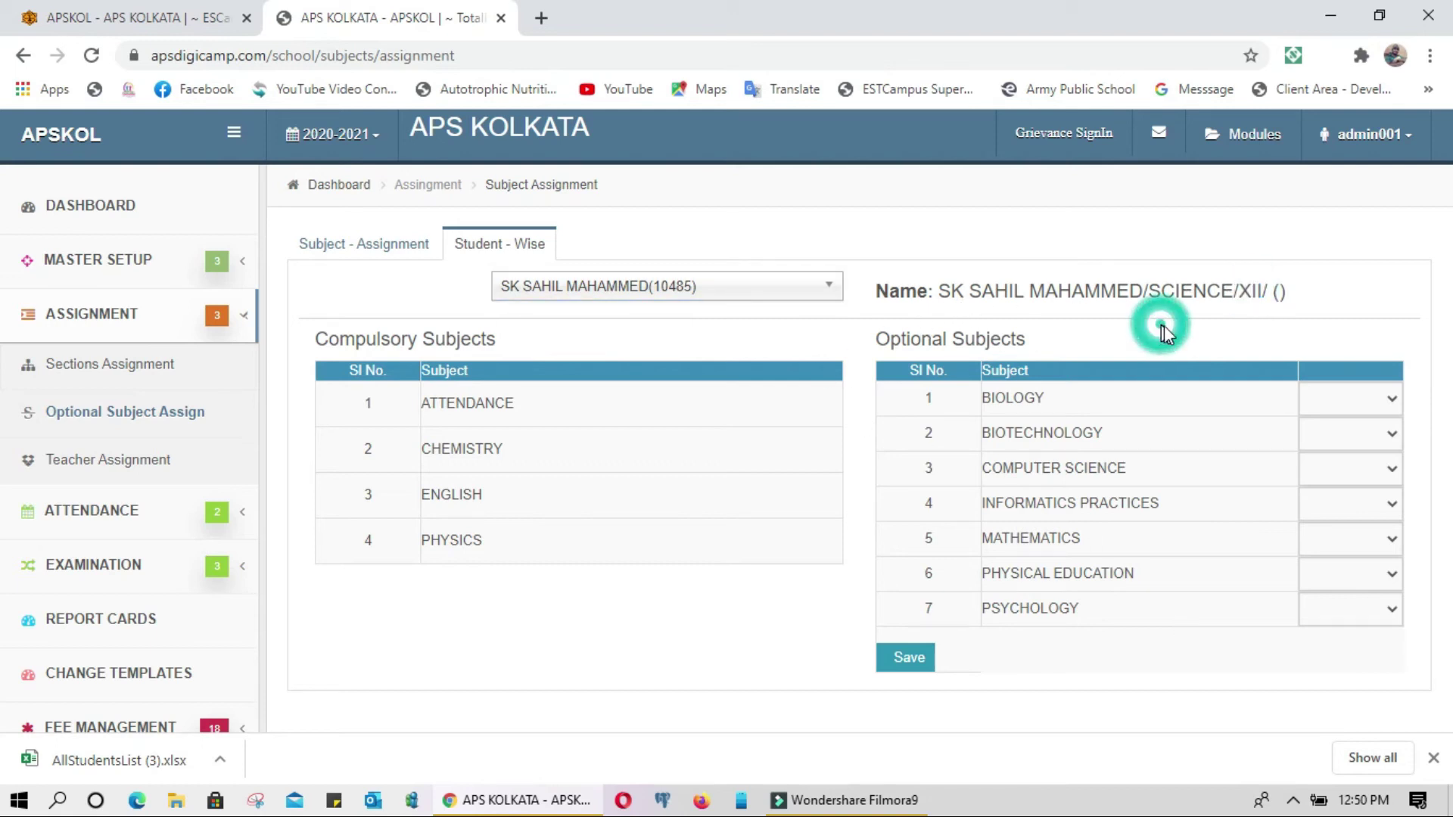
click(1362, 397)
click(1322, 443)
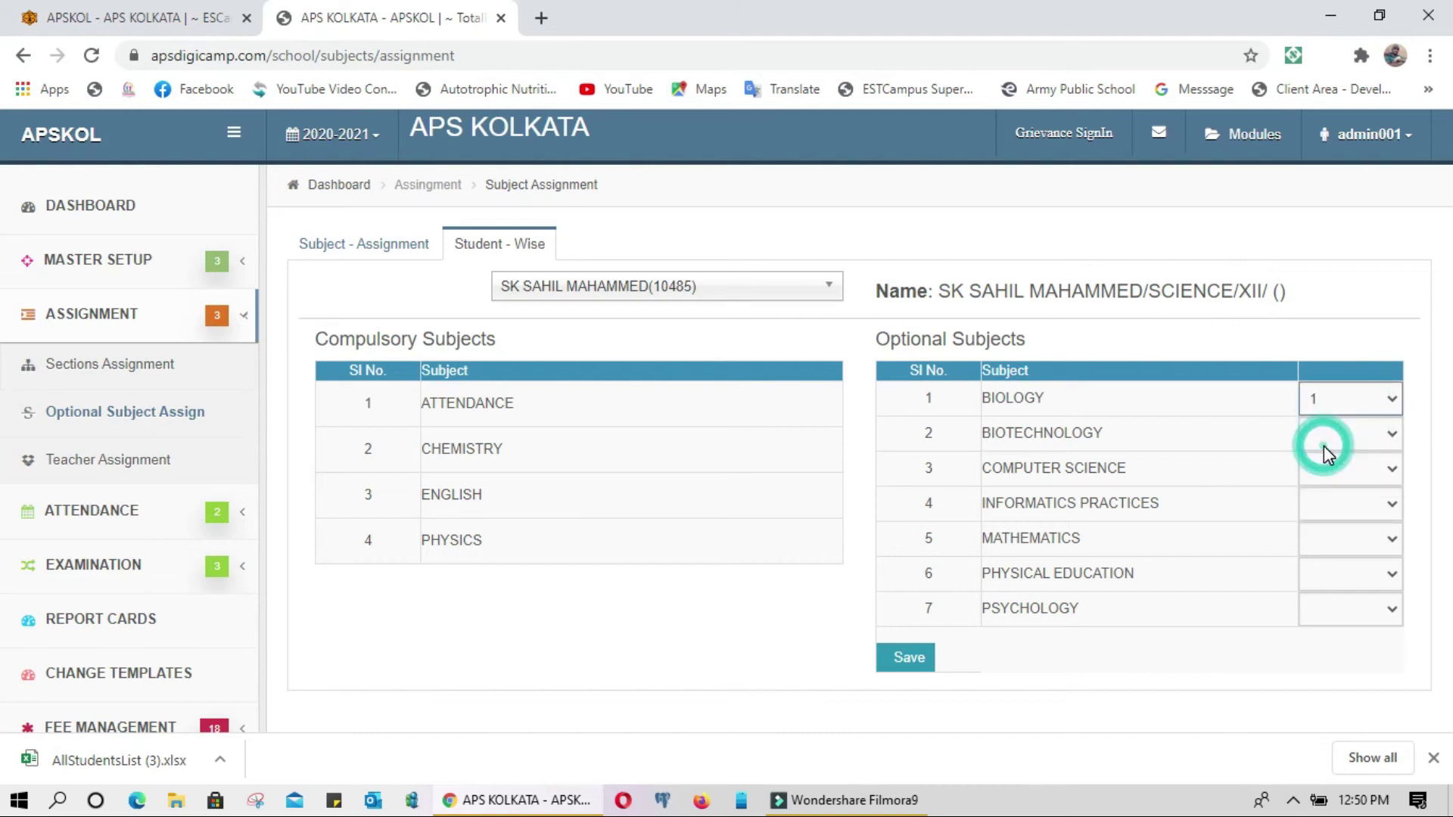
click(1351, 505)
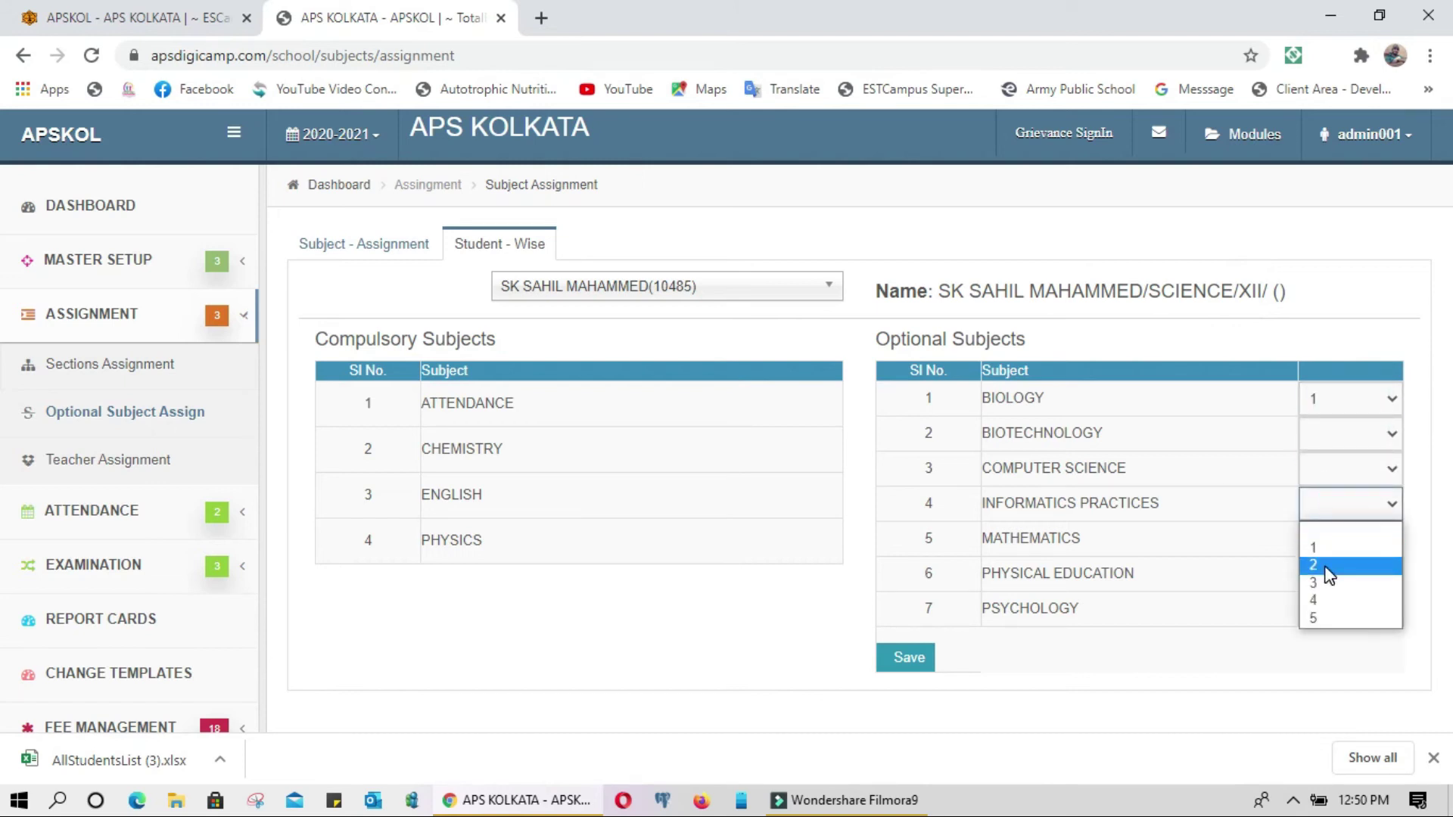
click(1325, 568)
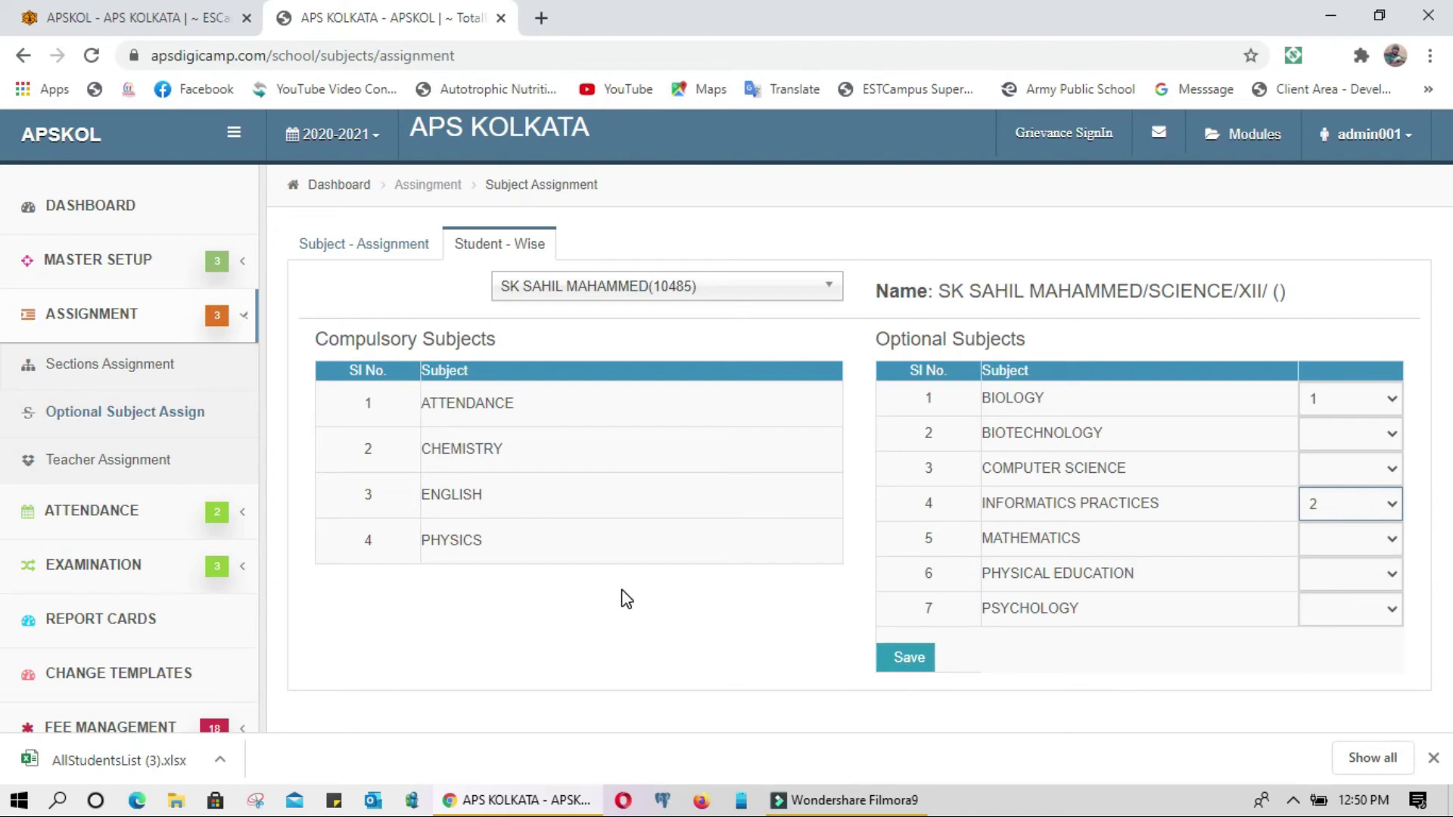
click(372, 255)
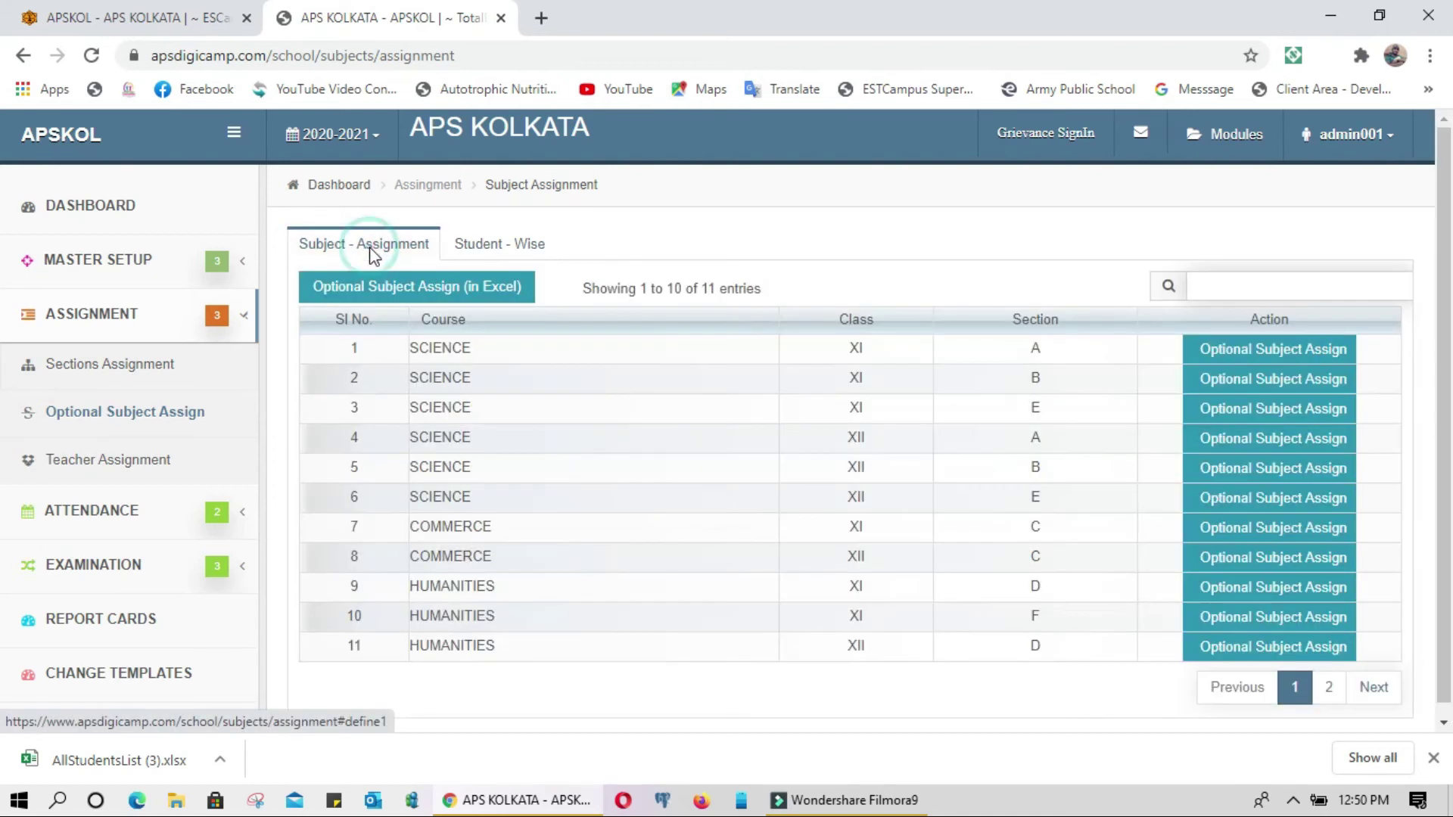
Open the teacher assignment page and filter the section list by course GENERAL and class VI.
click(143, 460)
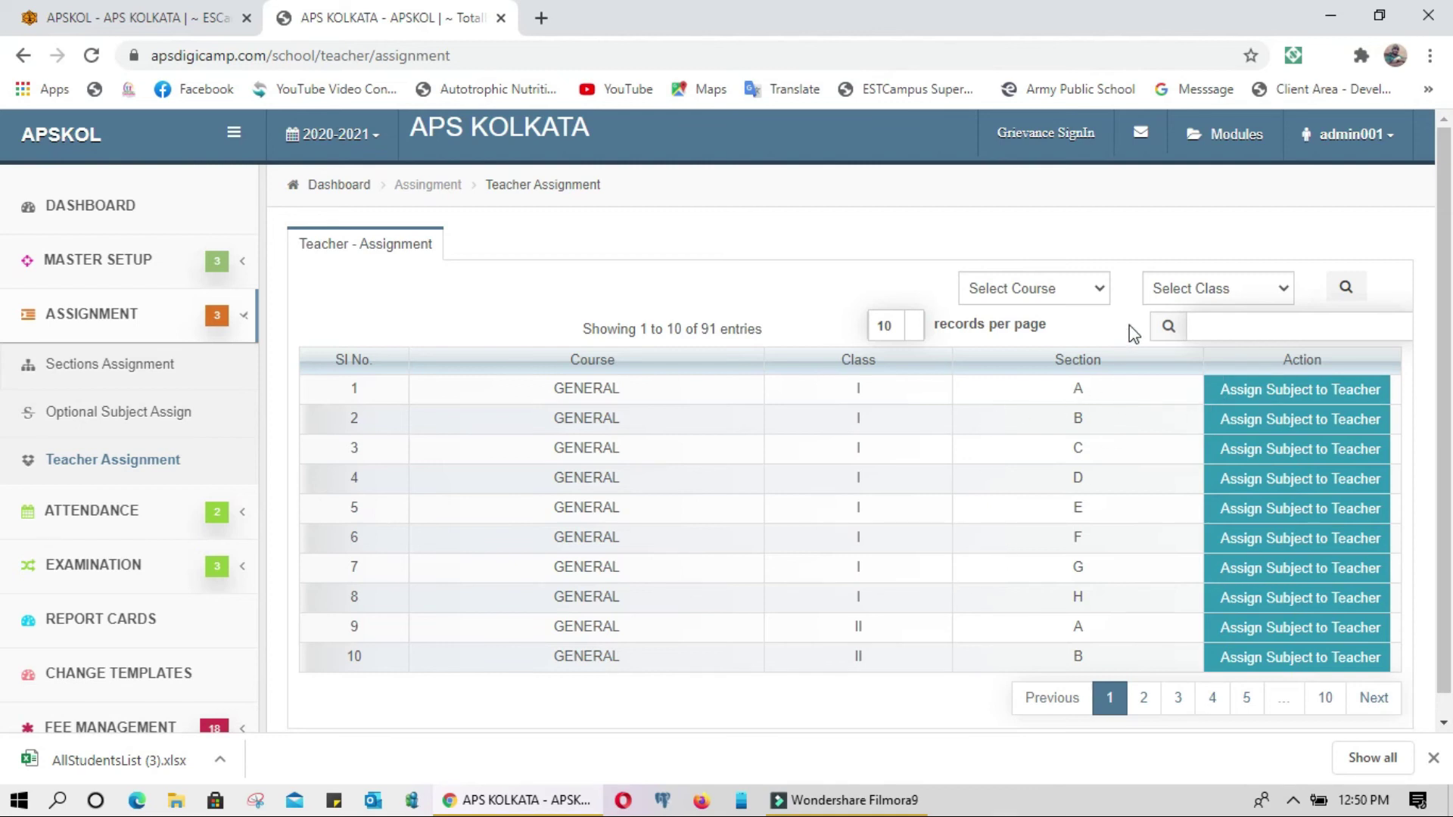
click(1048, 289)
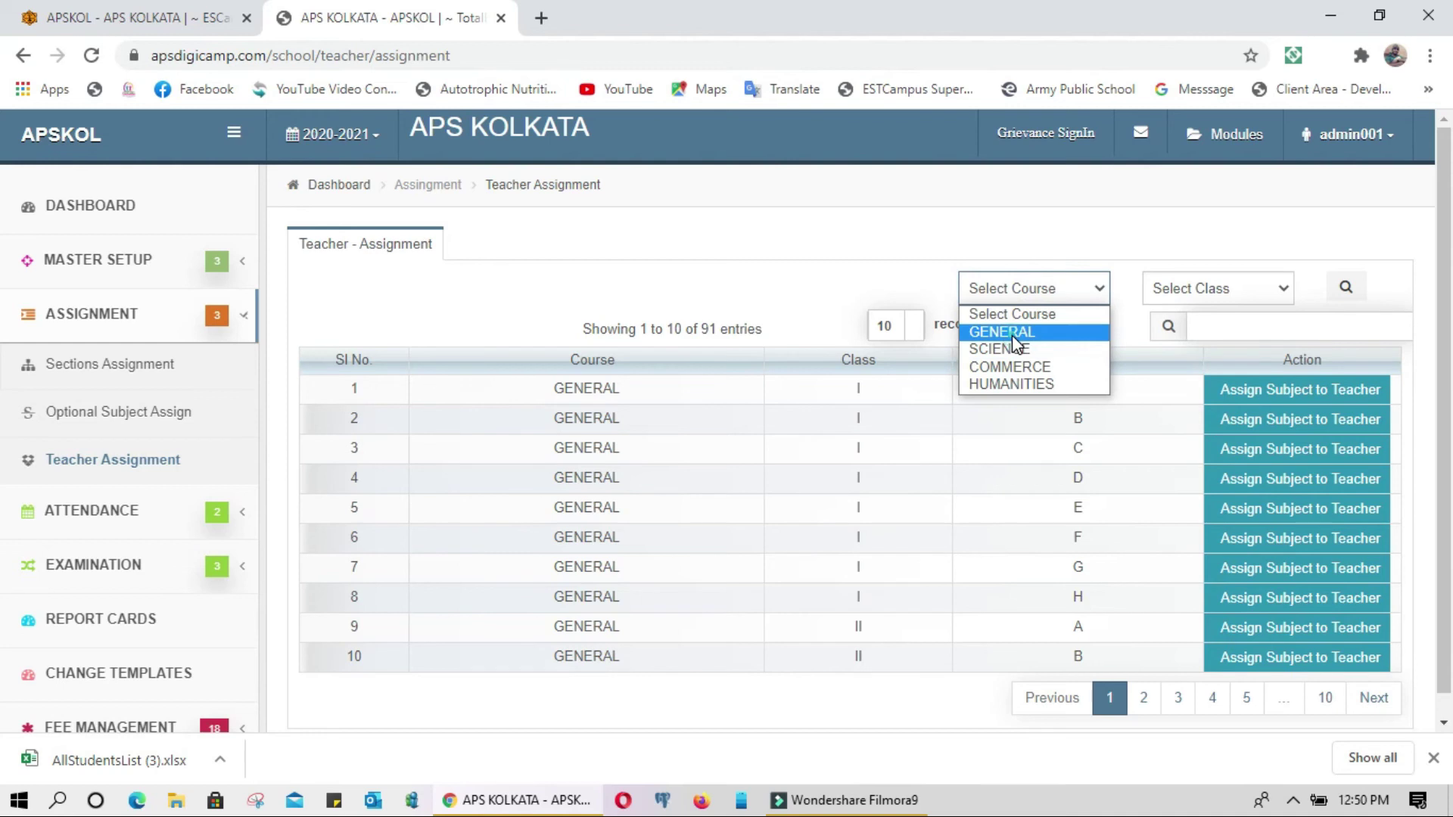
key(Return)
click(1183, 289)
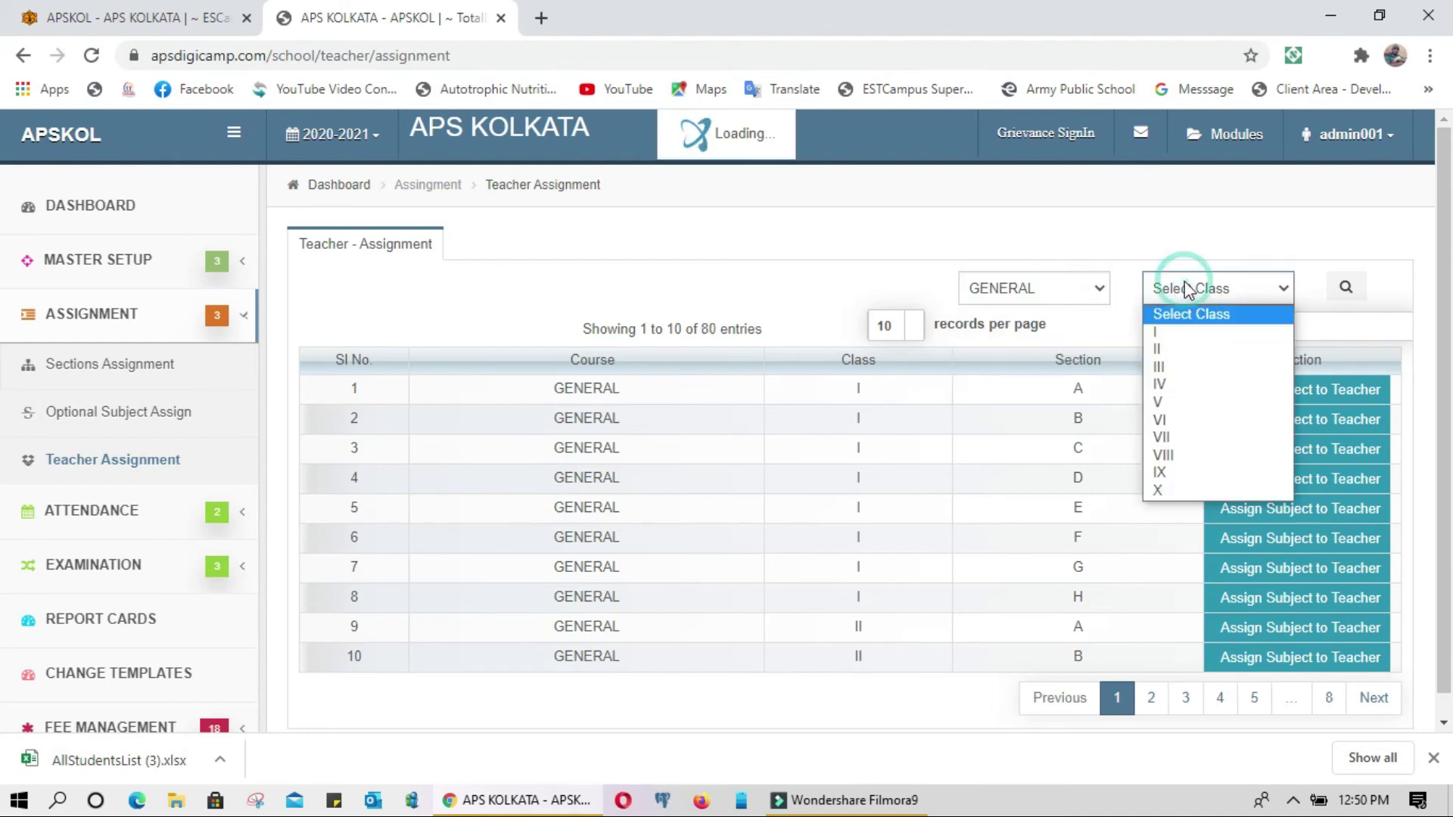
click(1178, 421)
click(1346, 289)
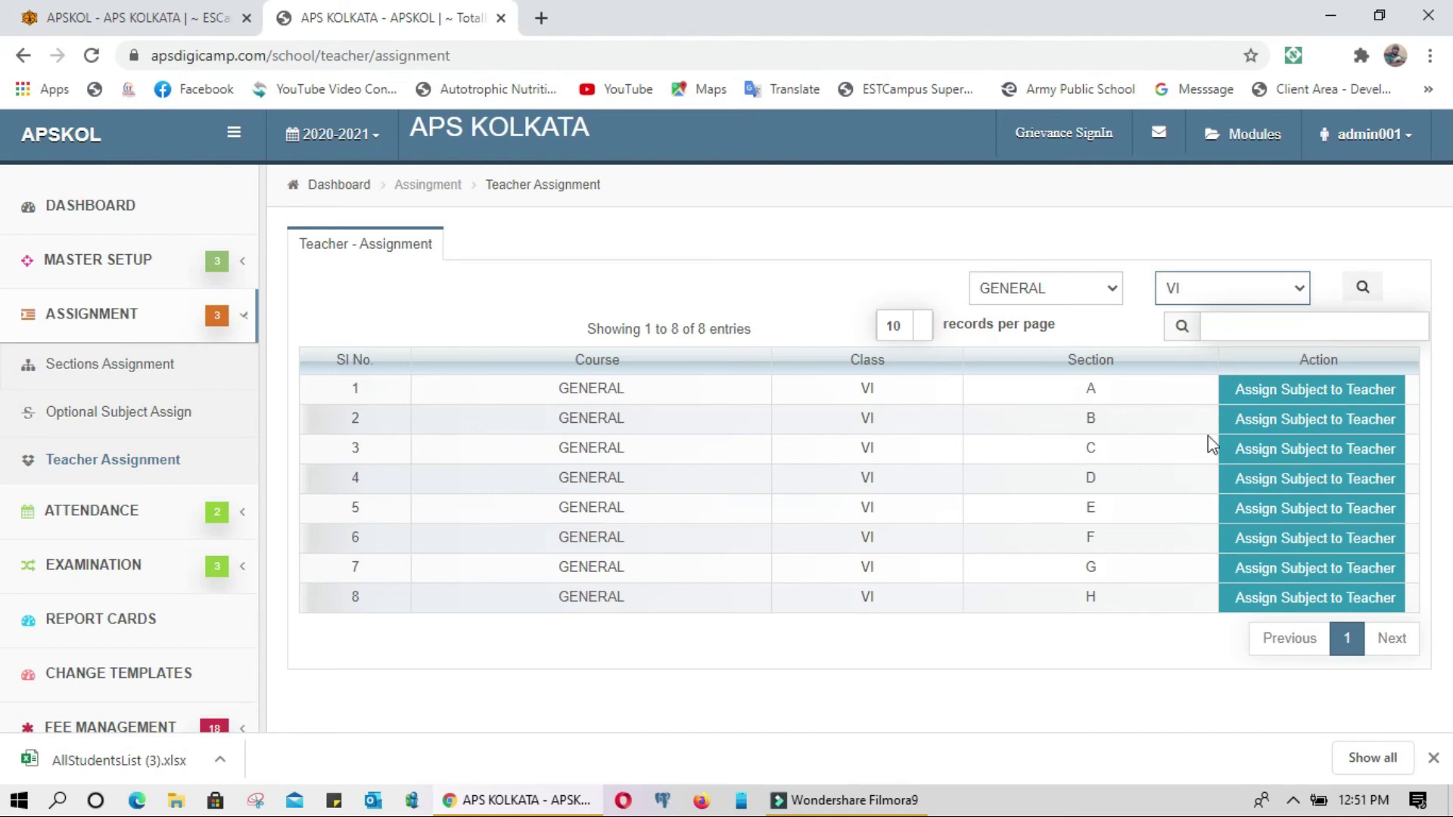
Open the subject-to-teacher assignment of section A and search the ART & CRAFT employee list for "a".
click(1321, 388)
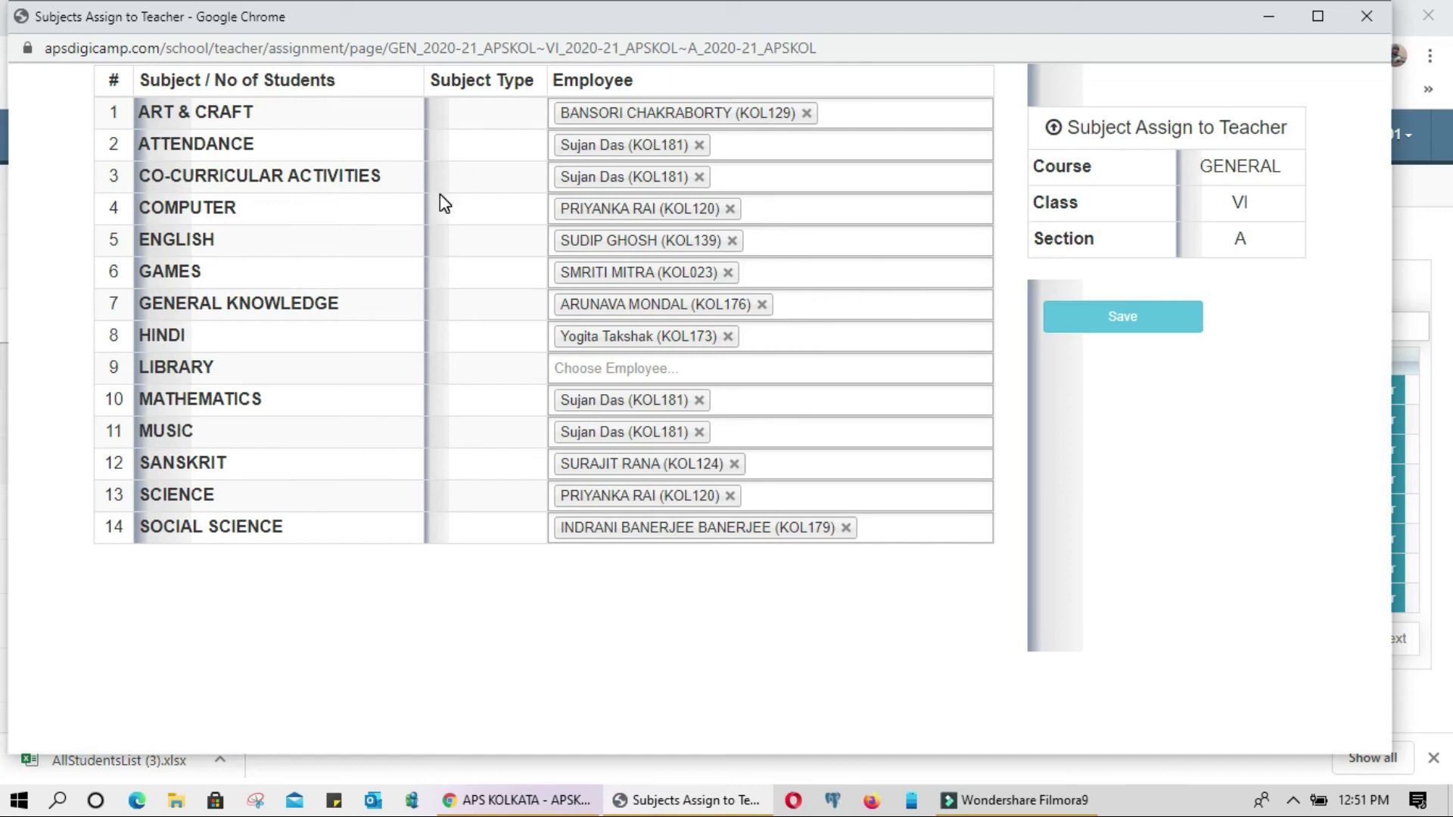
click(875, 102)
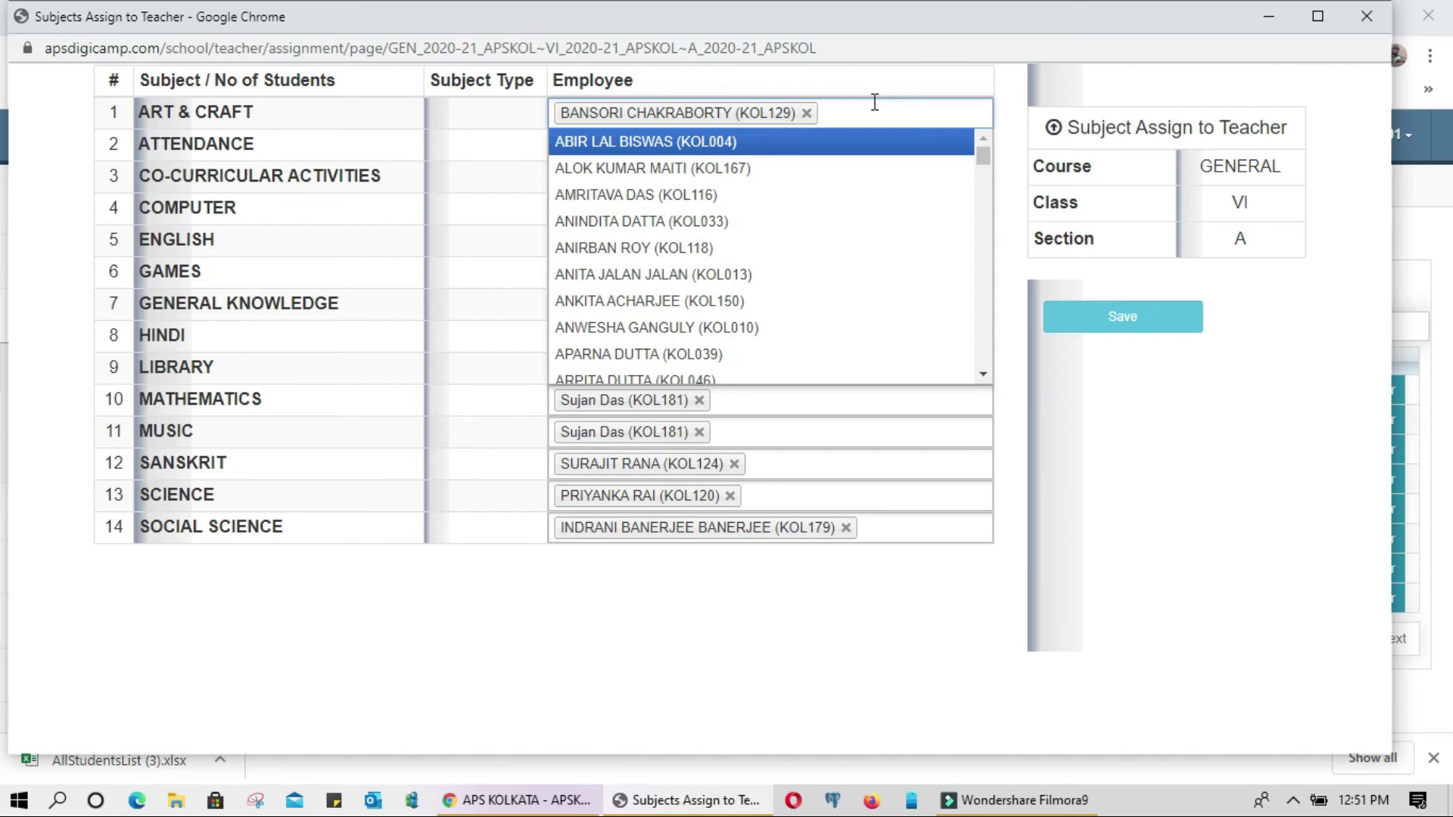
text(asdf)
key(BackSpace)
key(BackSpace)
key(BackSpace)
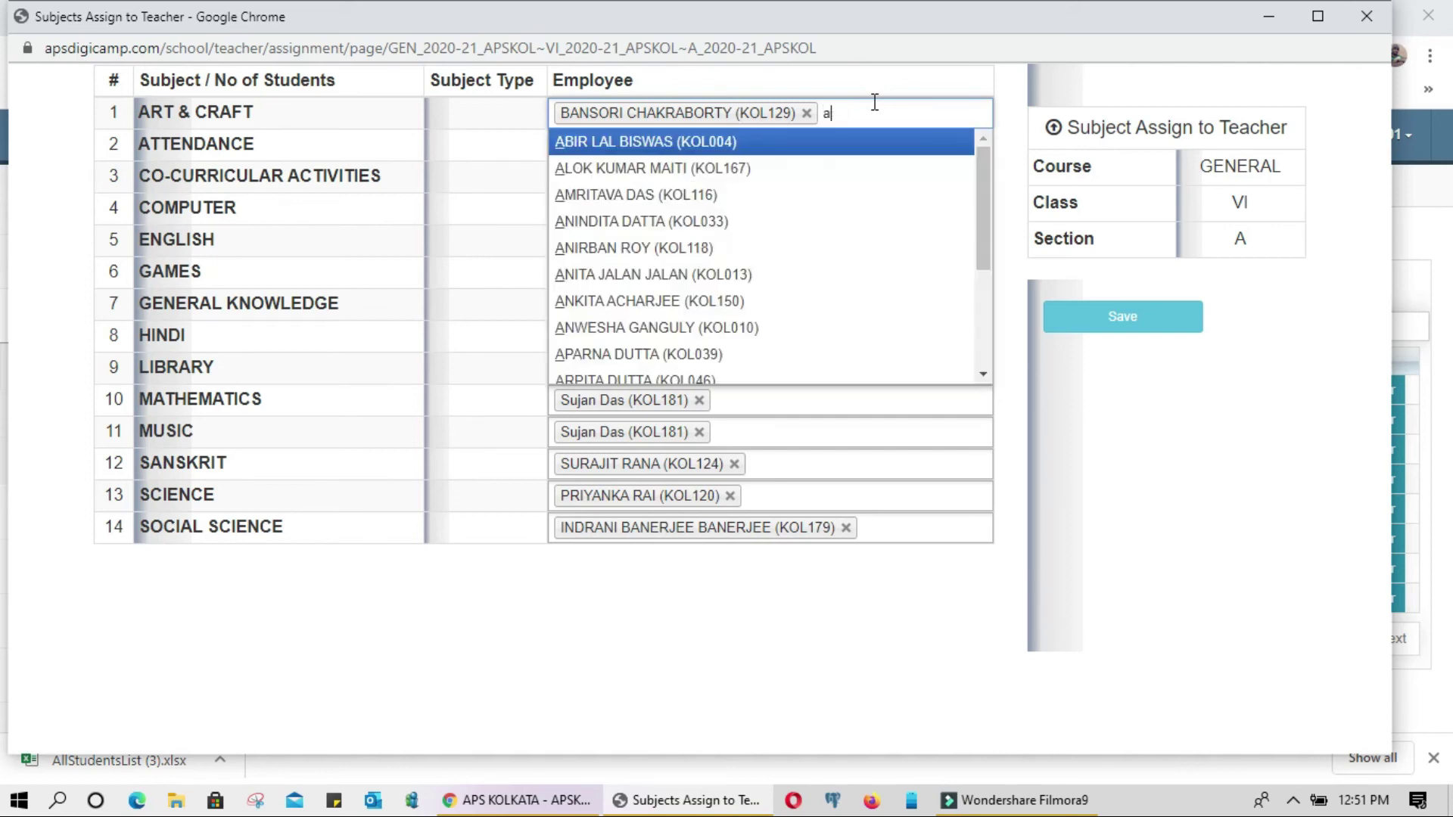
Add a second employee to ATTENDANCE, remove that employee again, and close the assignment window without saving.
key(Tab)
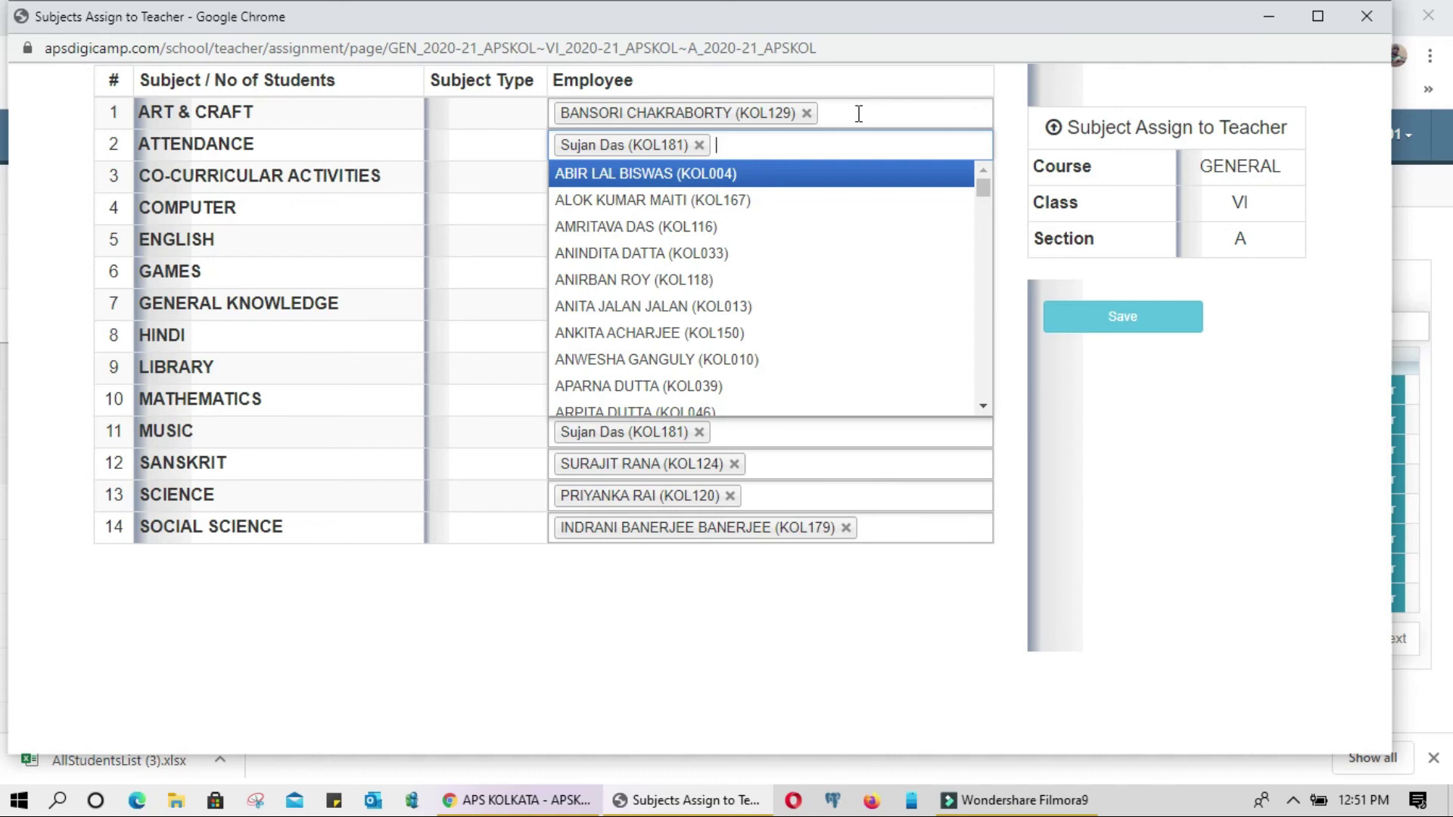
scroll(726, 340, down, 2)
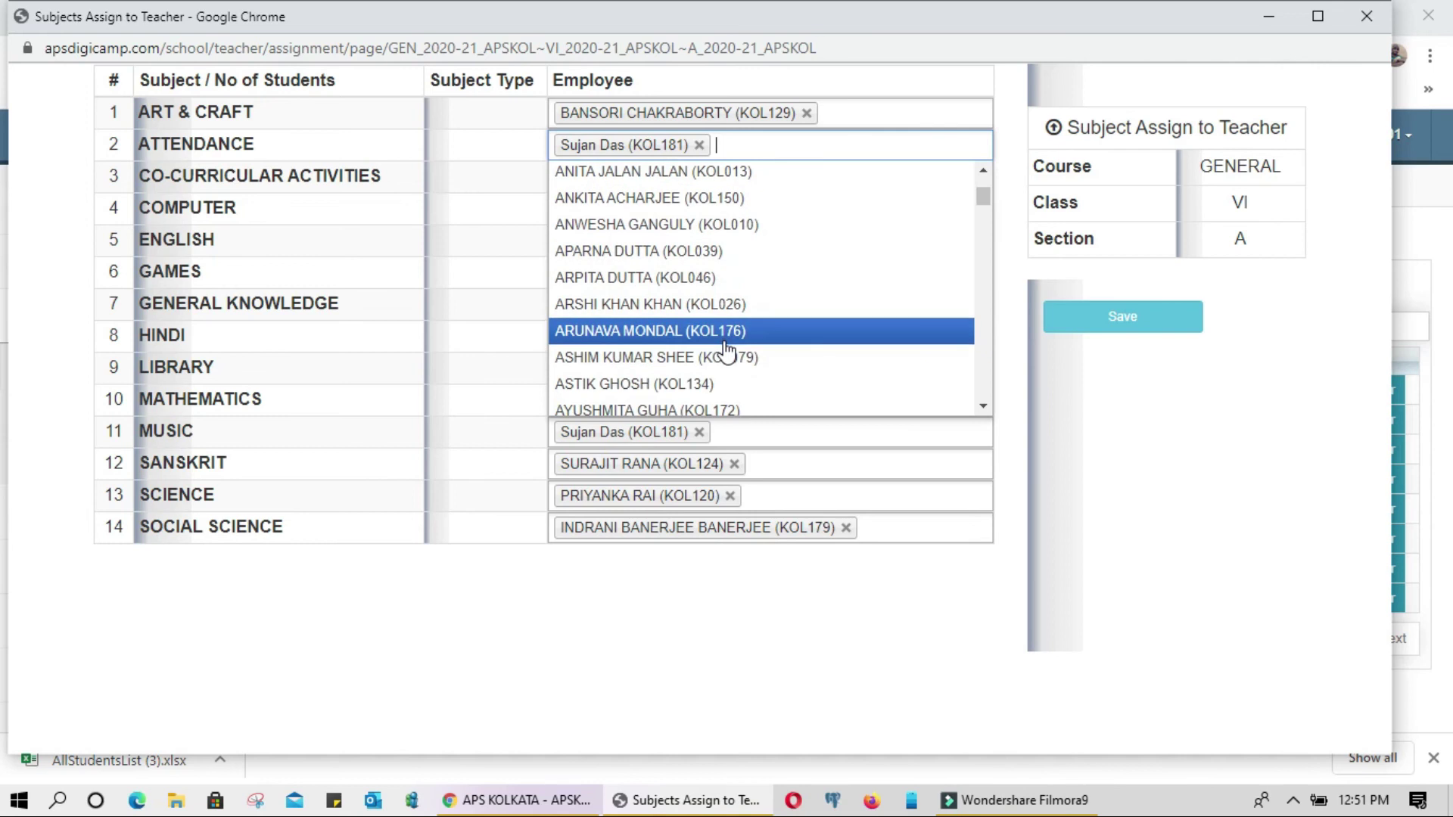
scroll(727, 350, down, 1)
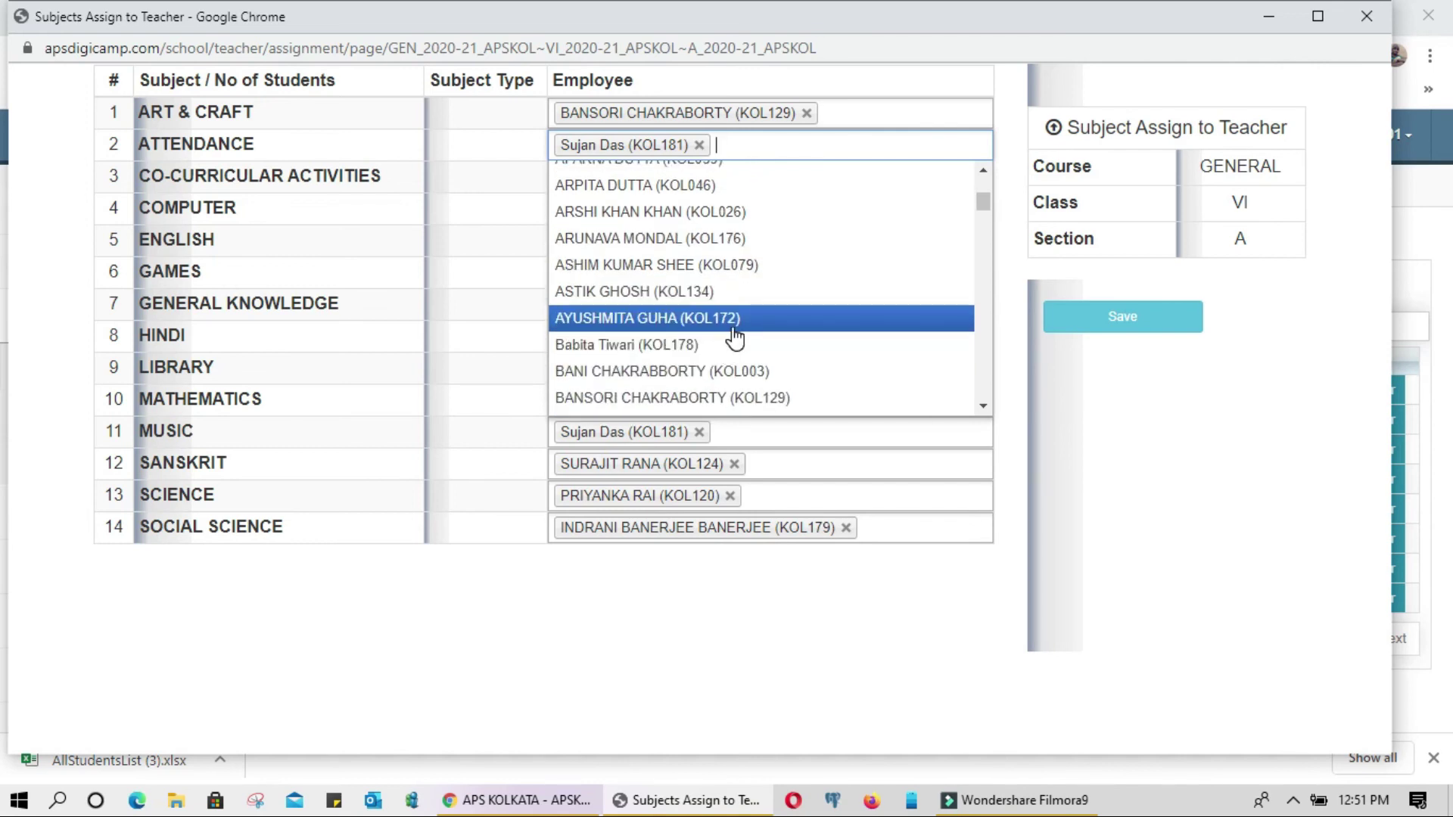
scroll(759, 326, down, 1)
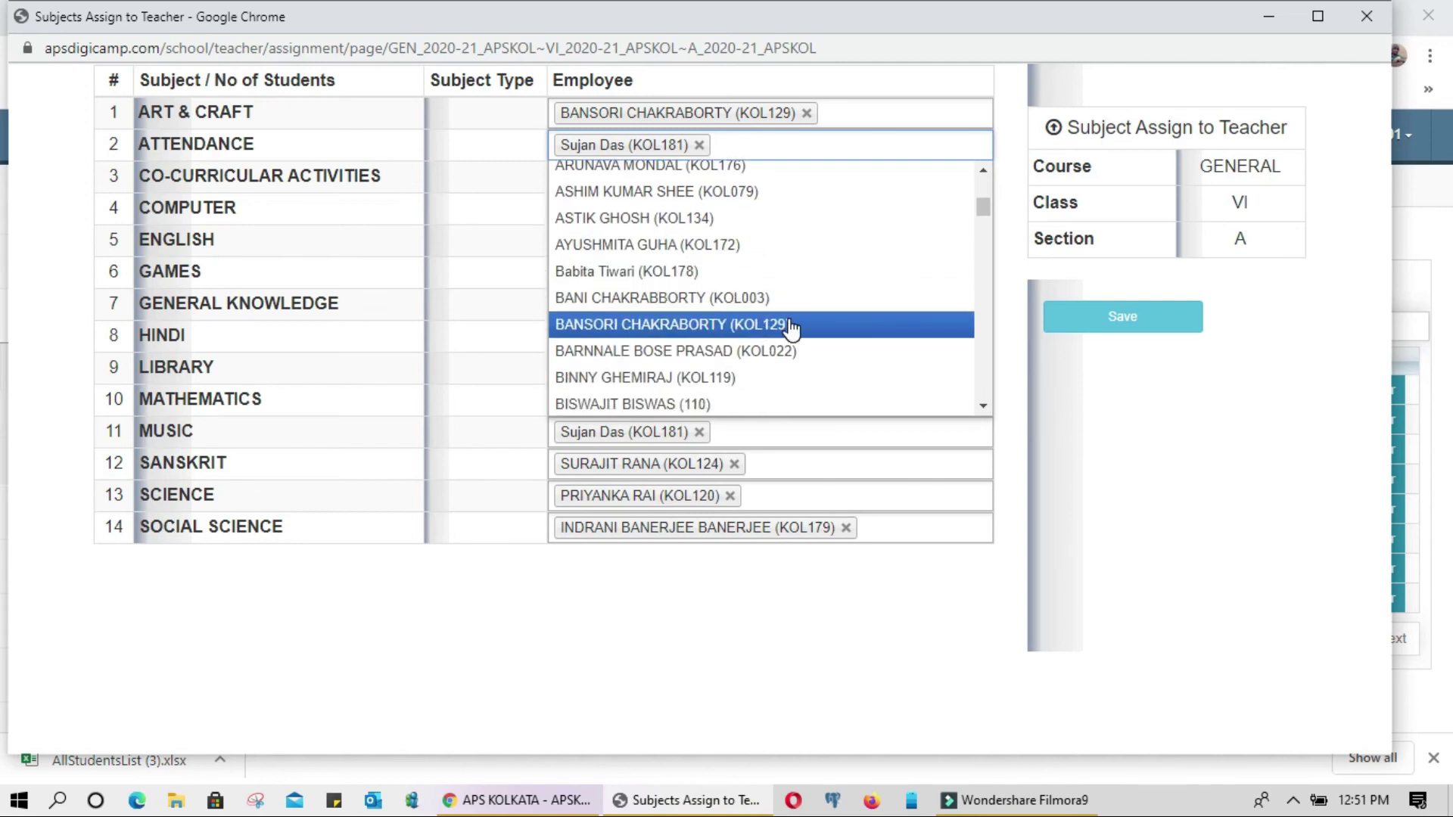
scroll(760, 362, down, 3)
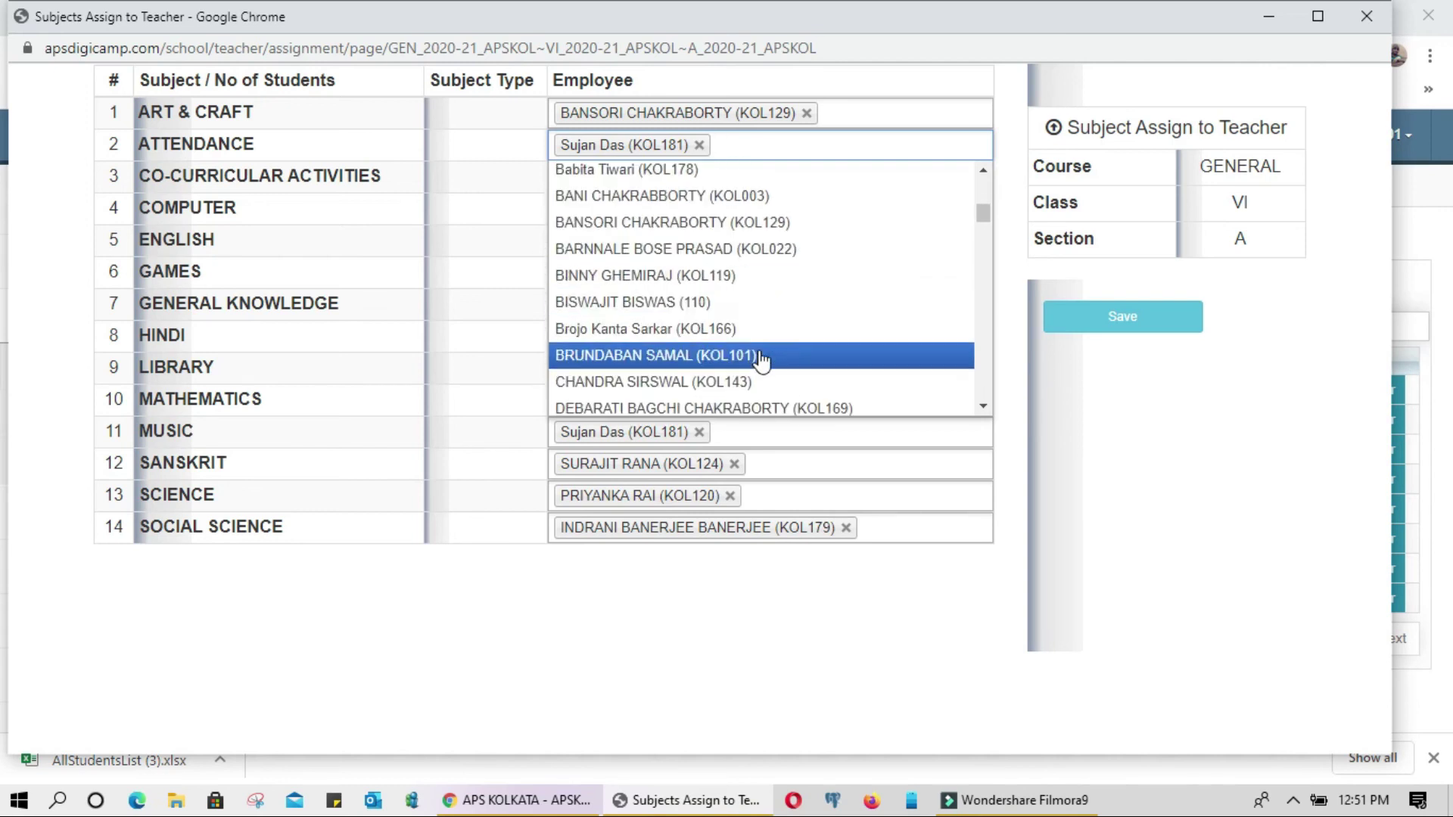
scroll(760, 361, down, 2)
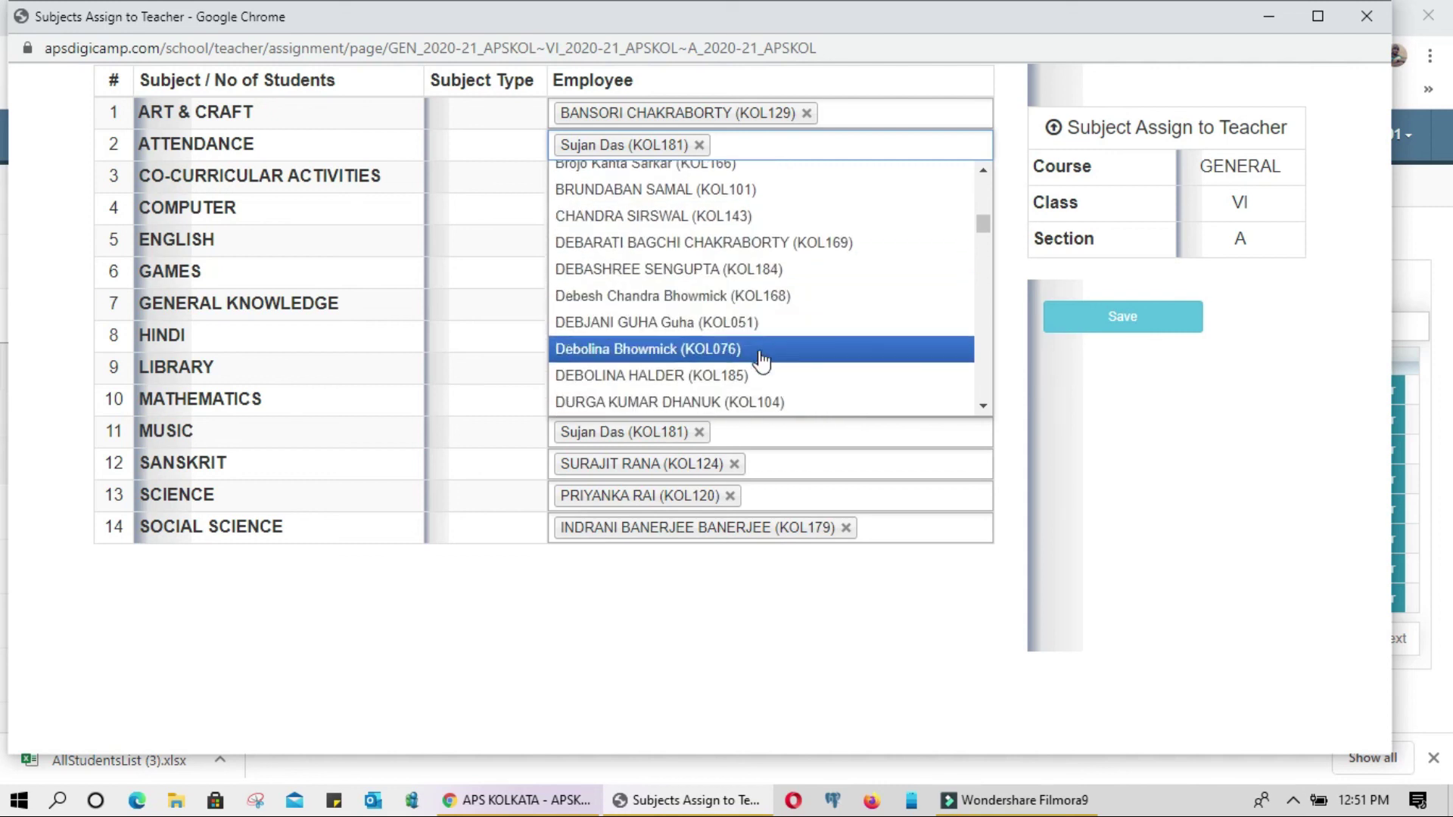
scroll(757, 316, down, 4)
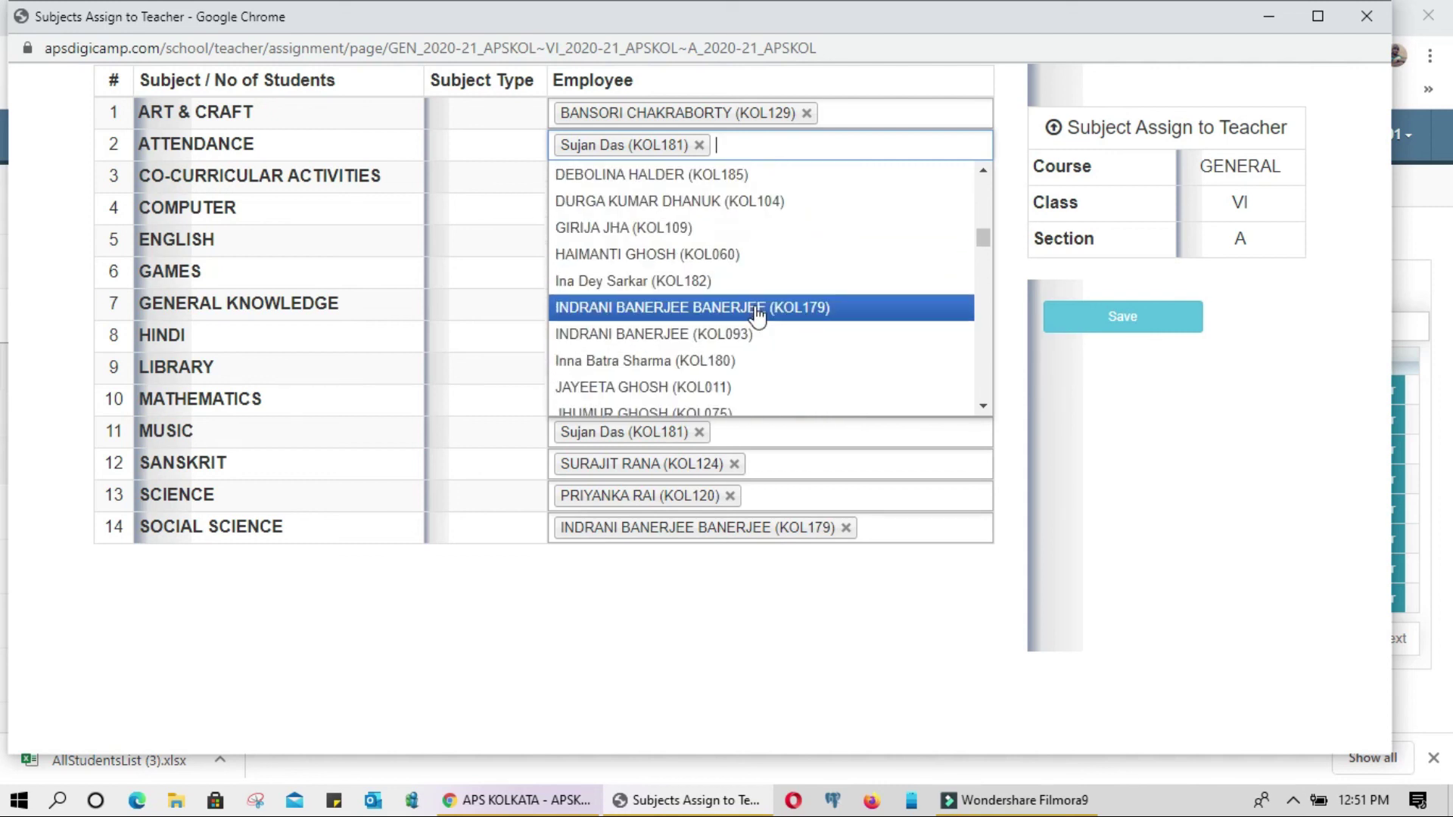
scroll(757, 317, down, 2)
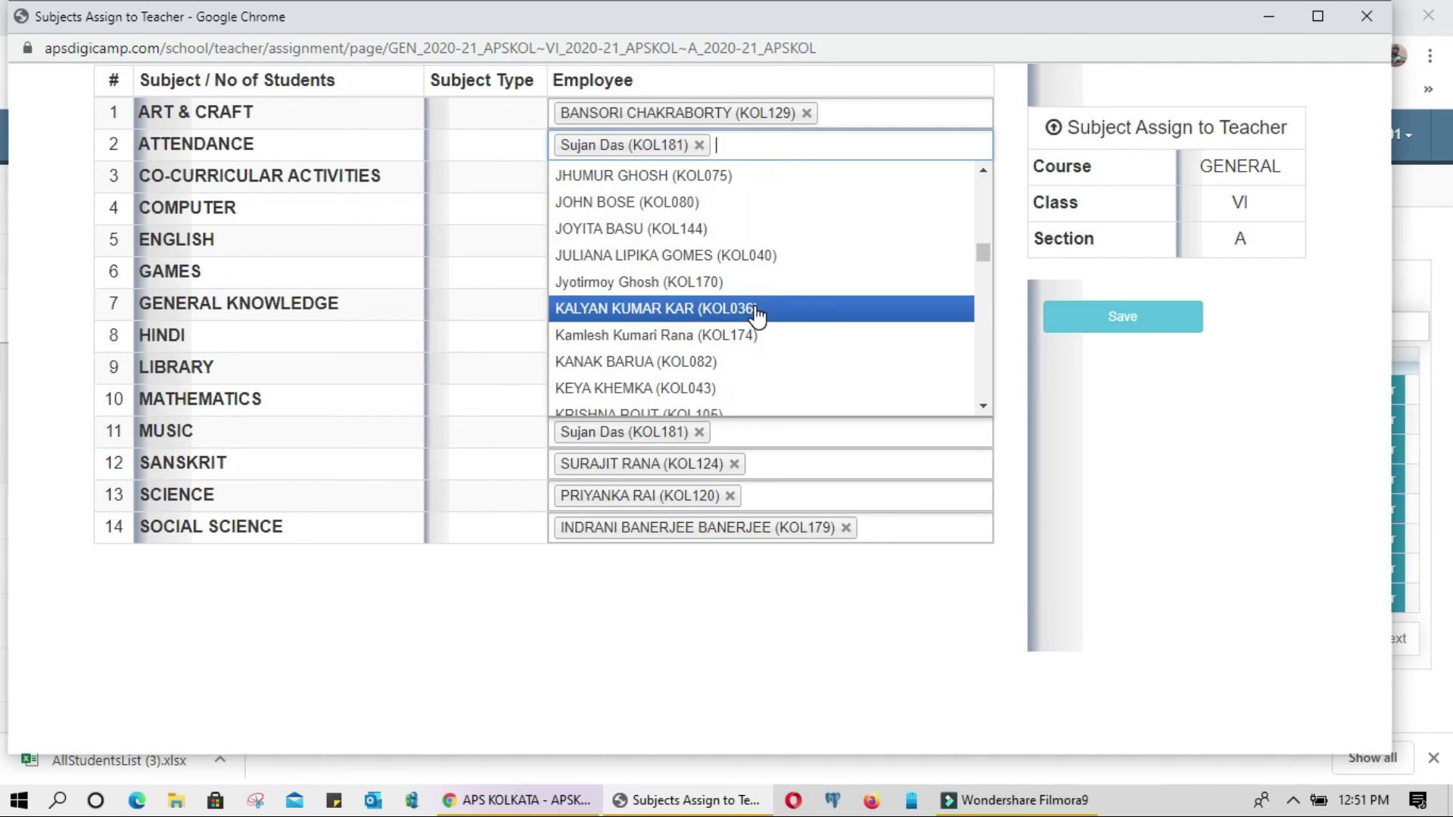
scroll(757, 316, down, 3)
scroll(757, 317, down, 2)
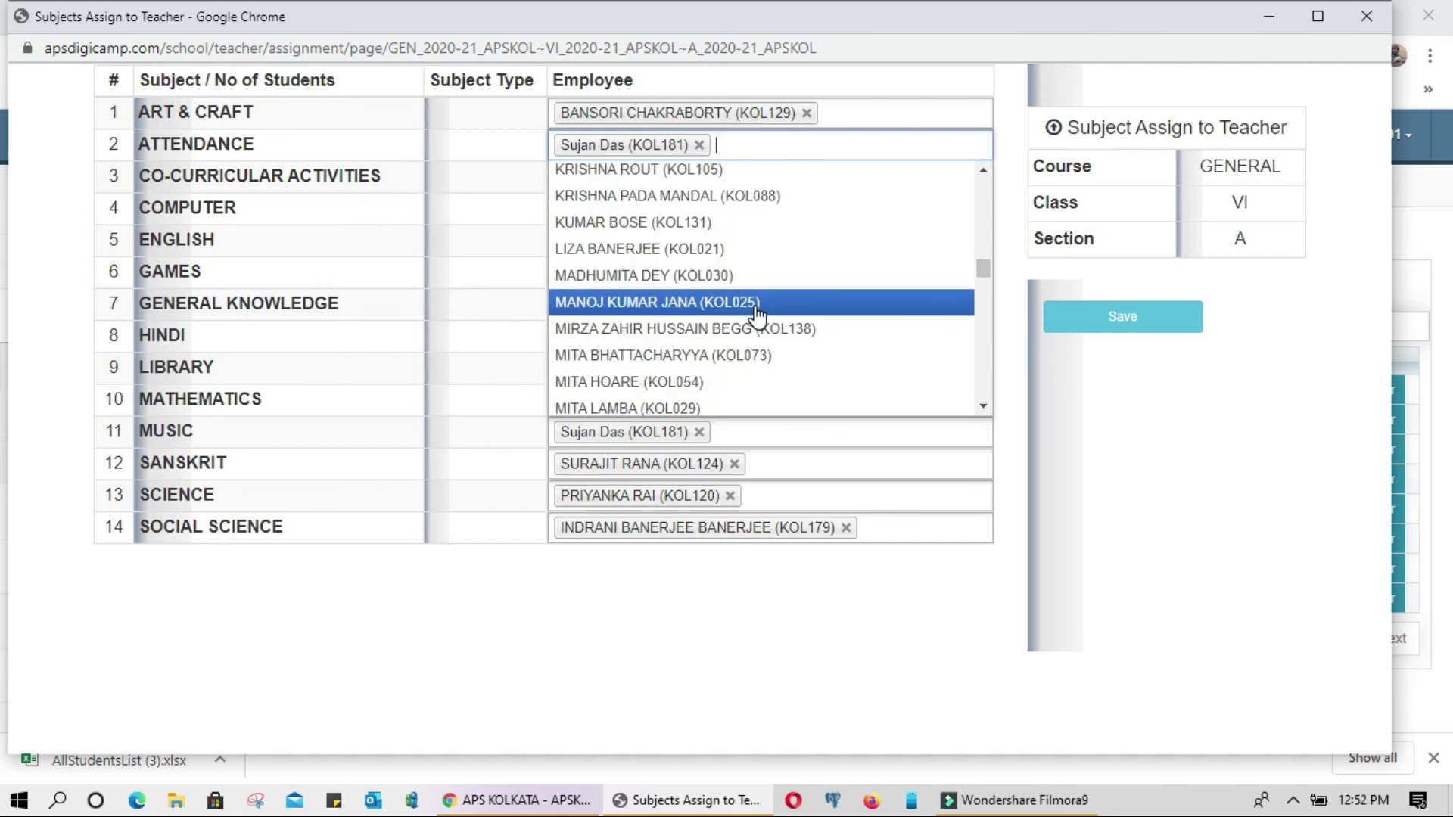
click(765, 238)
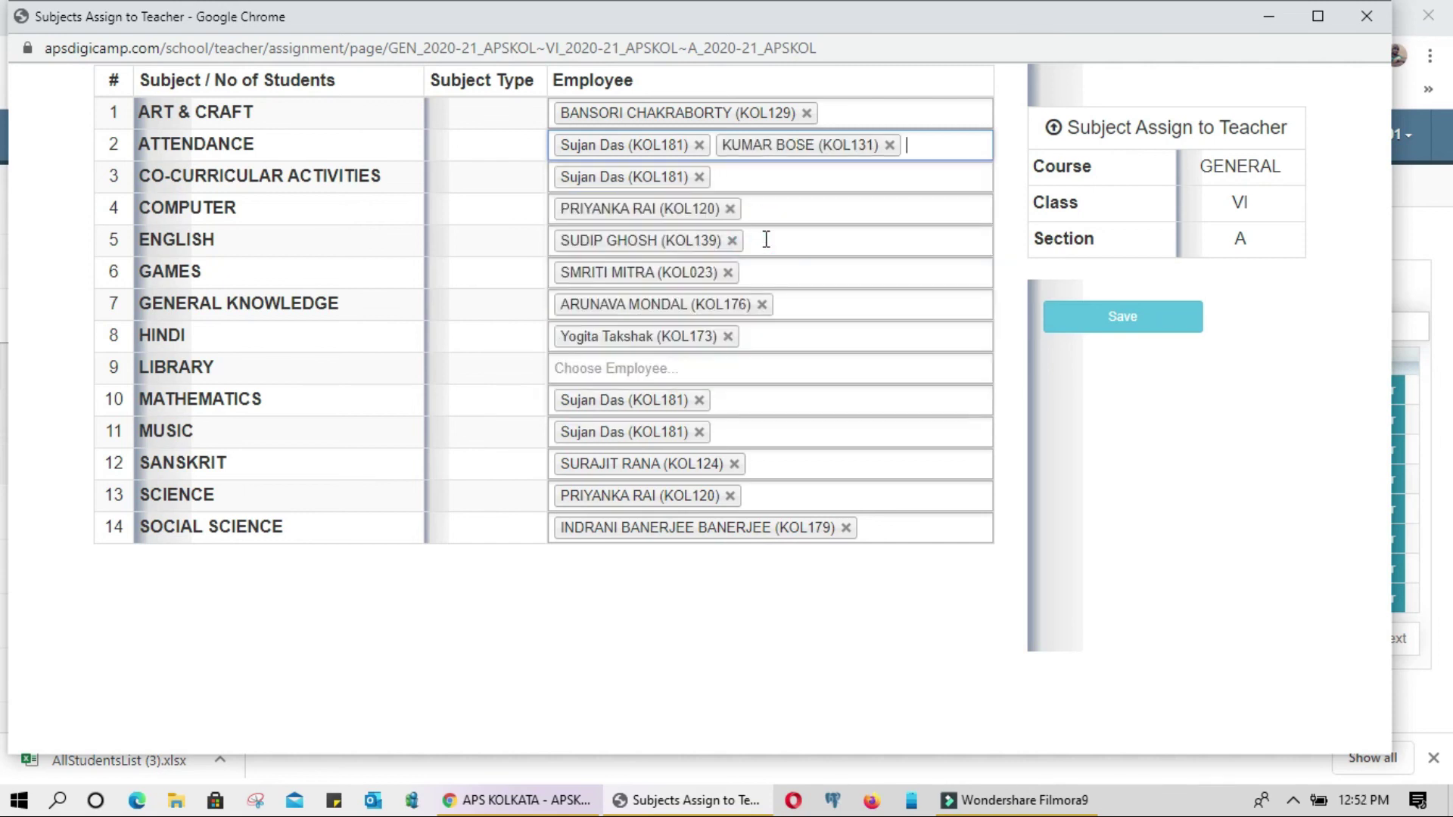
click(890, 145)
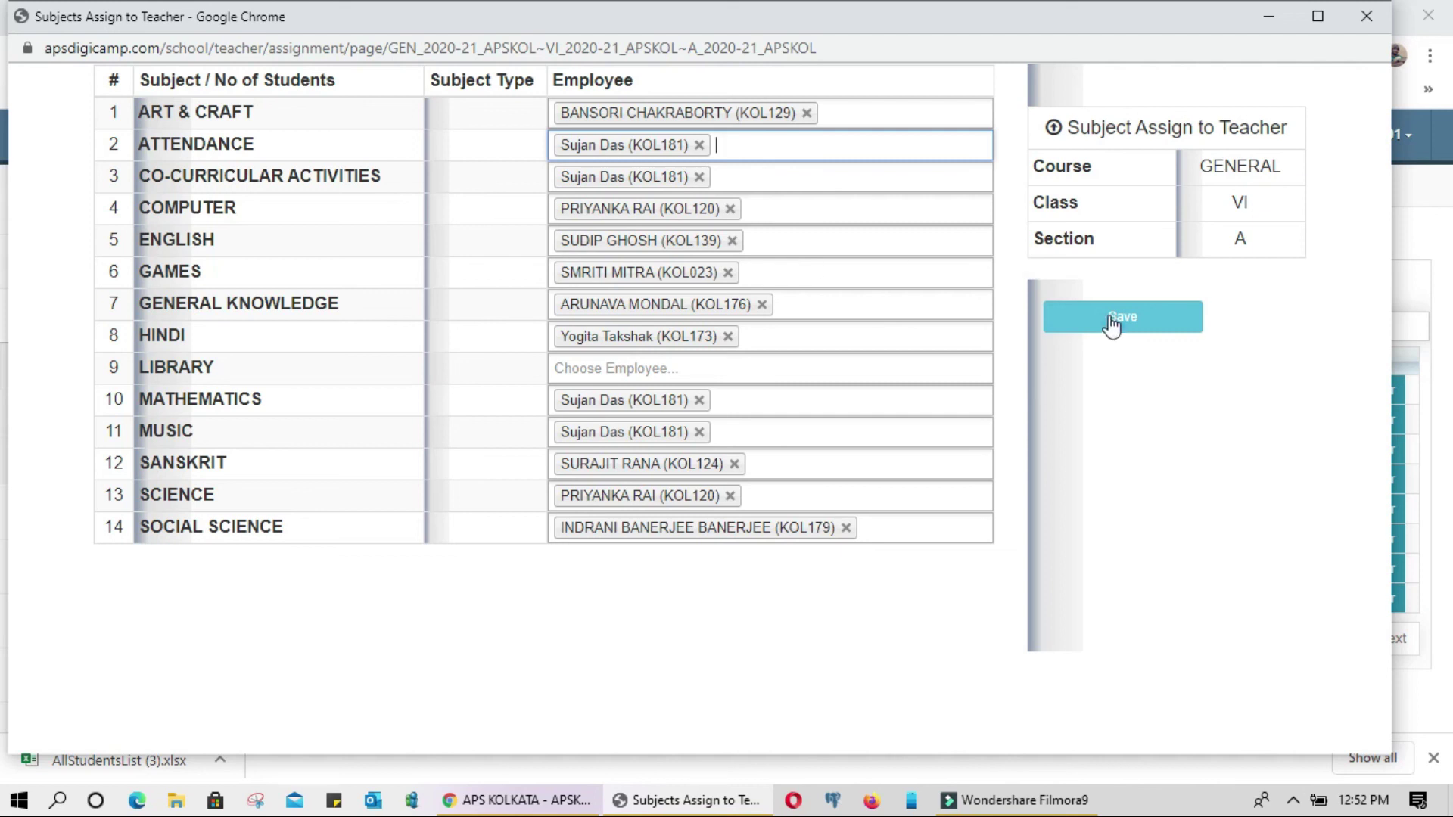
click(1366, 16)
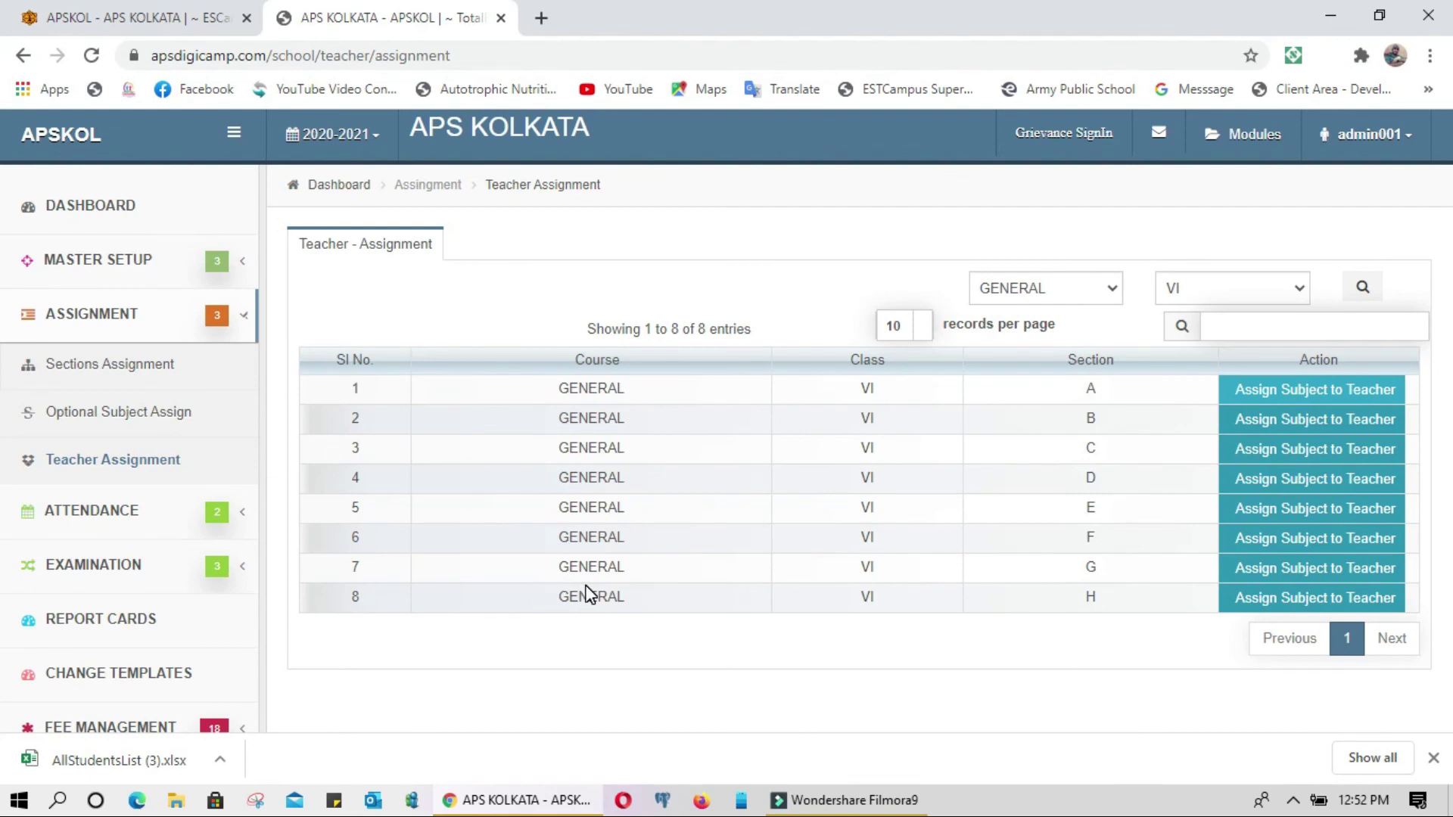
Return to the dashboard and open the Manage Student list.
click(242, 260)
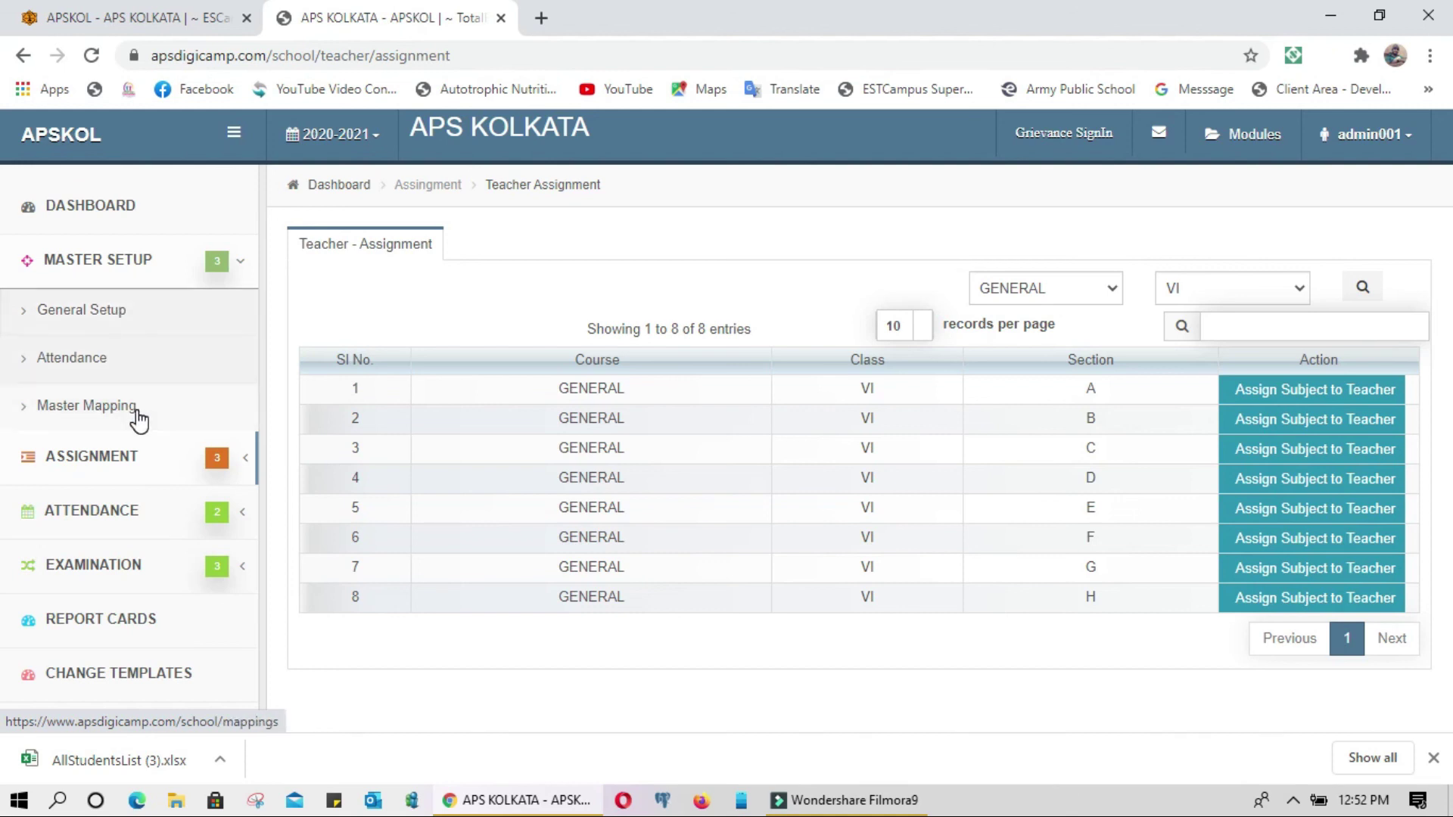
click(178, 199)
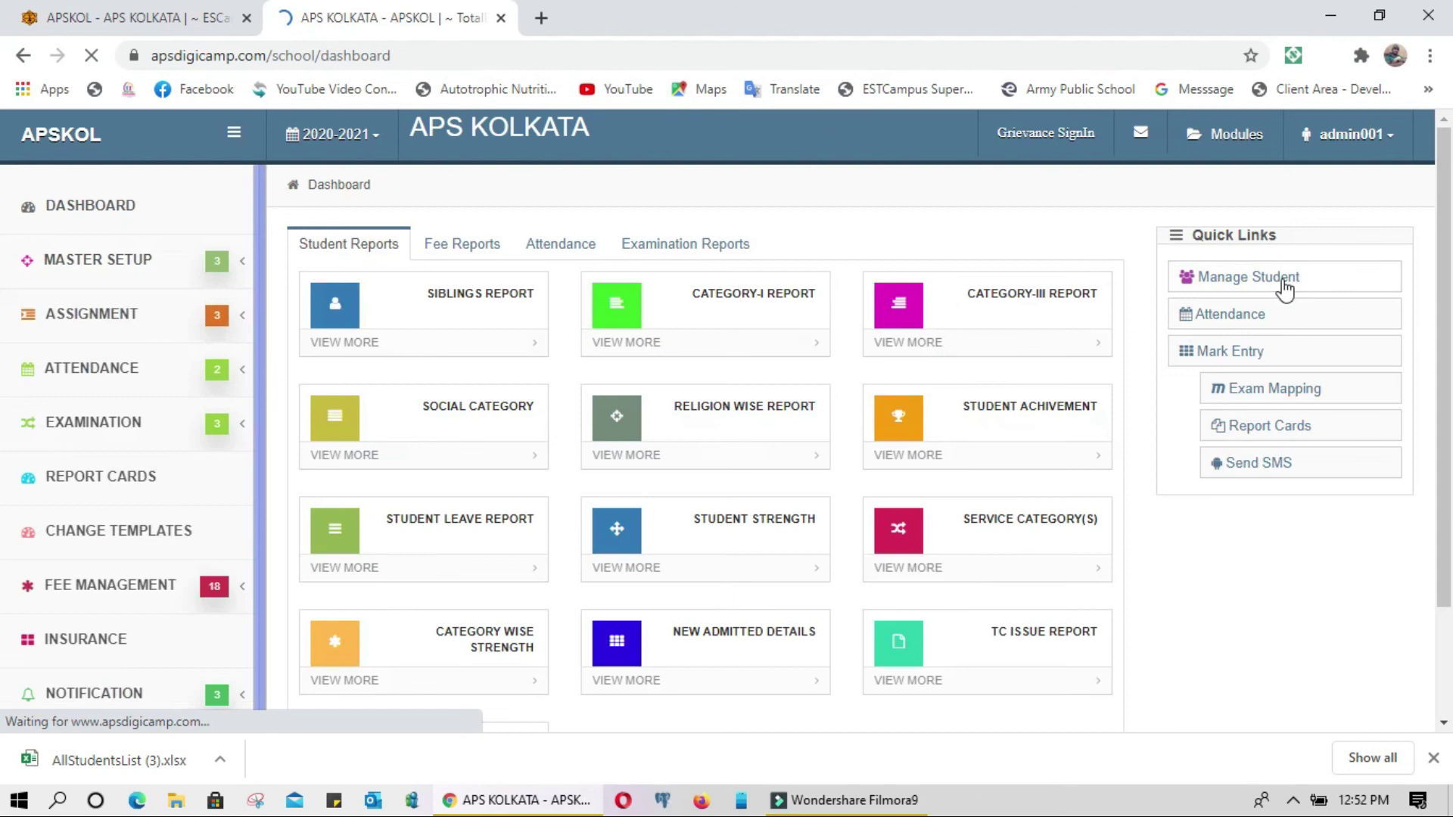
click(1254, 286)
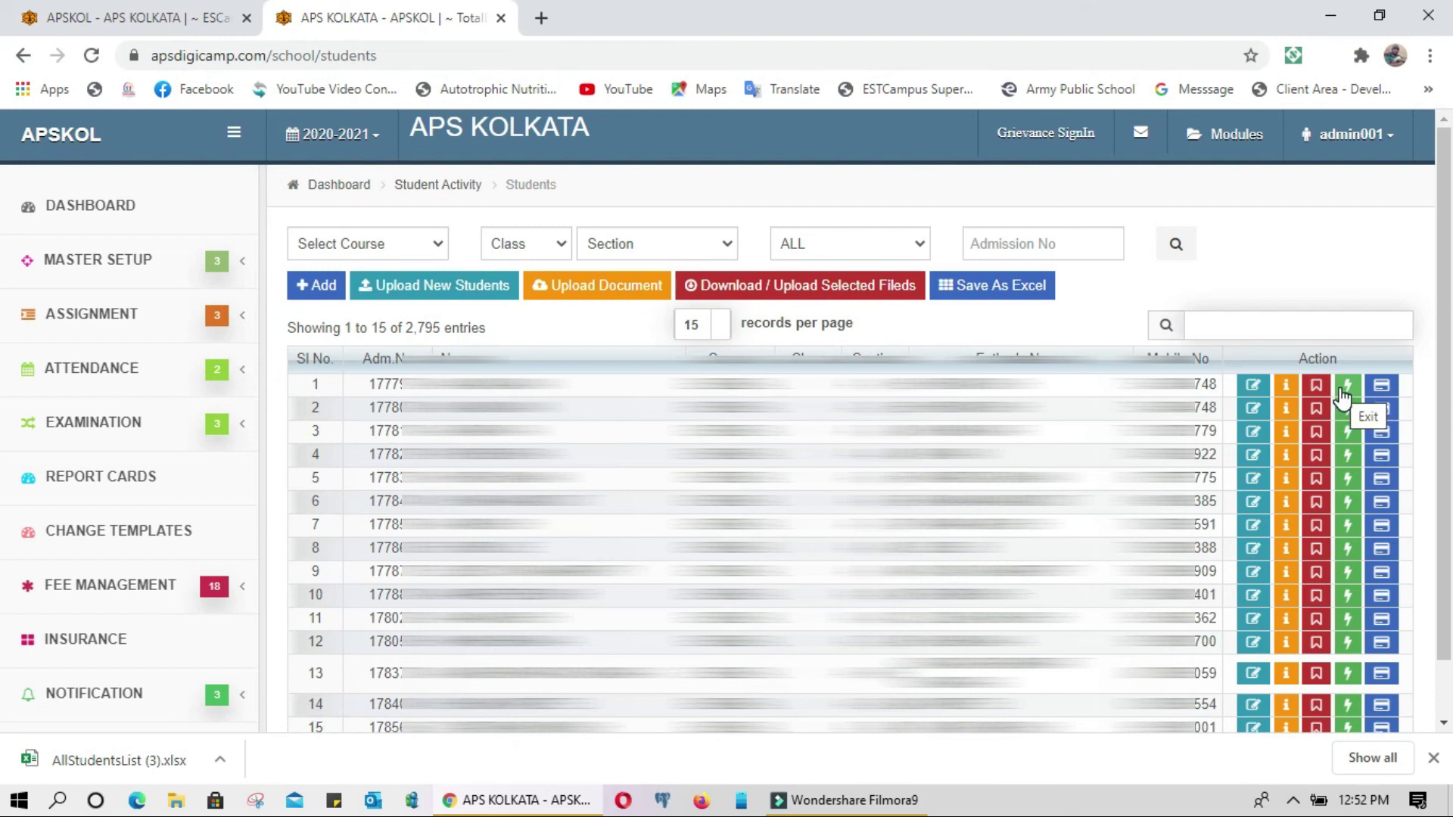
click(1387, 390)
click(233, 328)
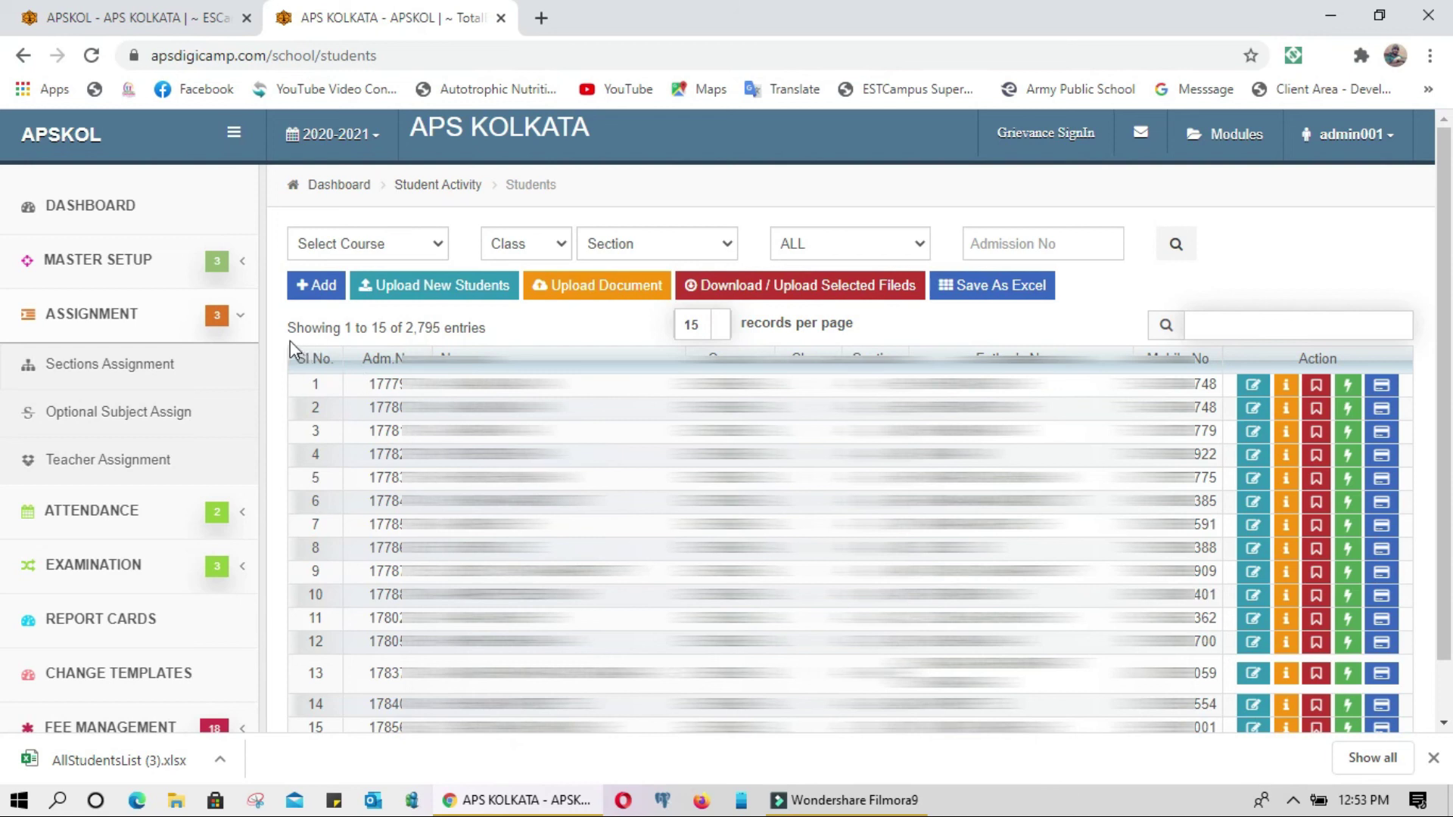
click(241, 314)
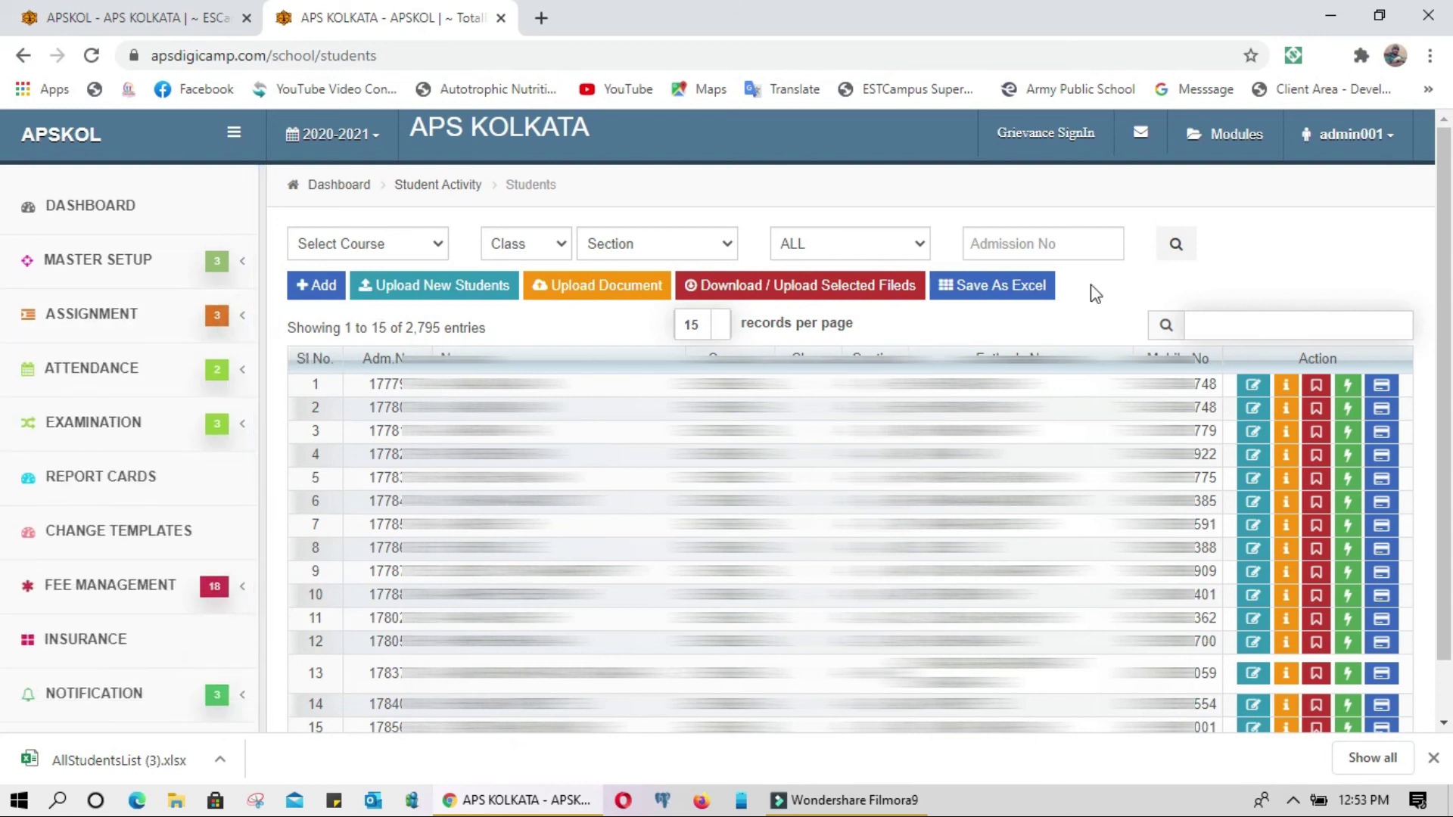